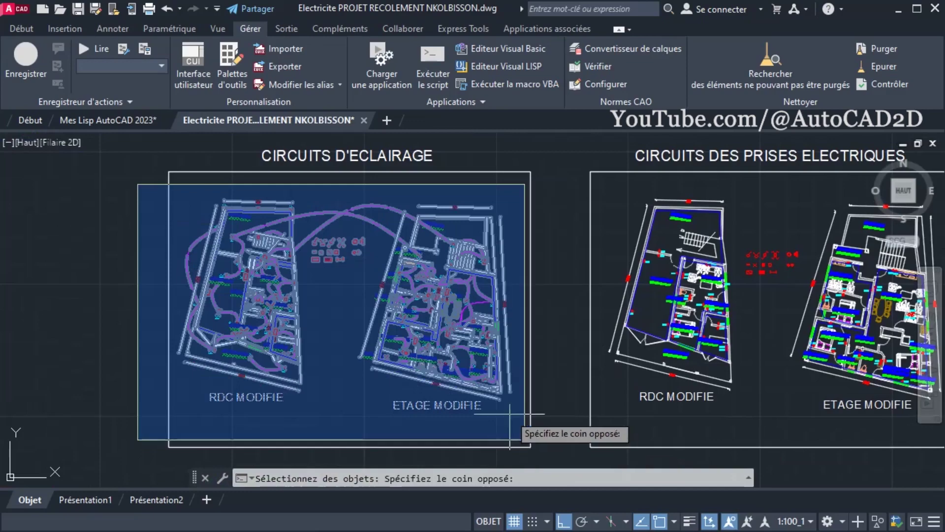
Step: Window-select the CIRCUITS D'ECLAIRAGE plans to get a total wire length of 843.78
{"action": "left_click", "coordinate": [523, 416]}
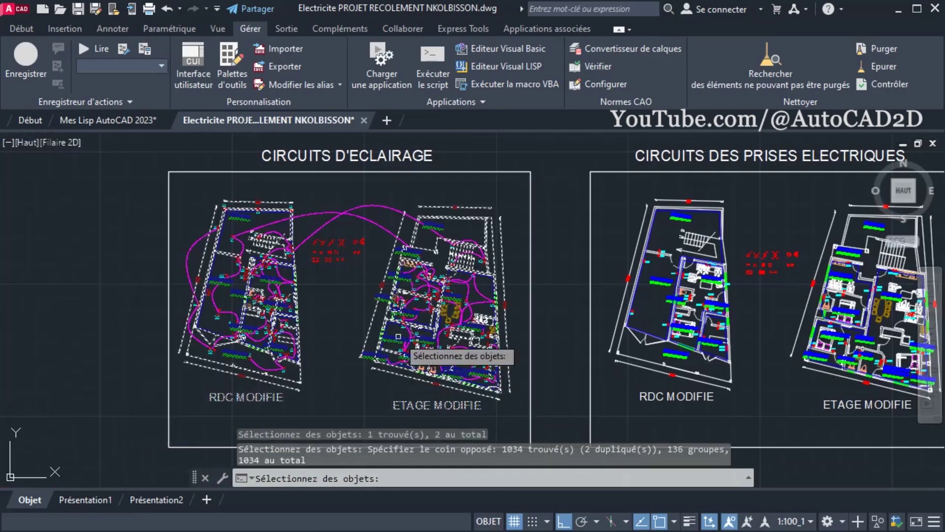
{"action": "right_click", "coordinate": [343, 306]}
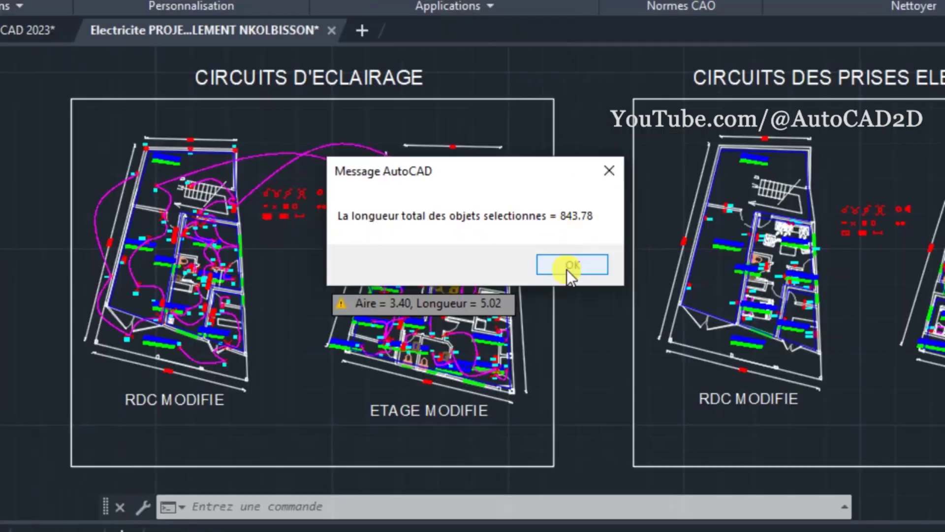
{"action": "left_click", "coordinate": [568, 269]}
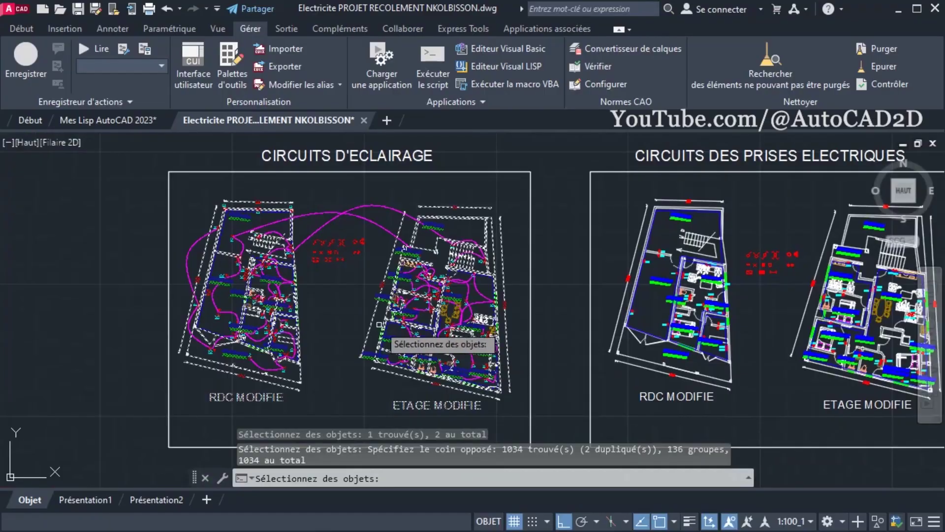
Step: Try AREA > Objet on two individual wires, then minimize AutoCAD to the desktop
{"action": "left_click", "coordinate": [343, 305]}
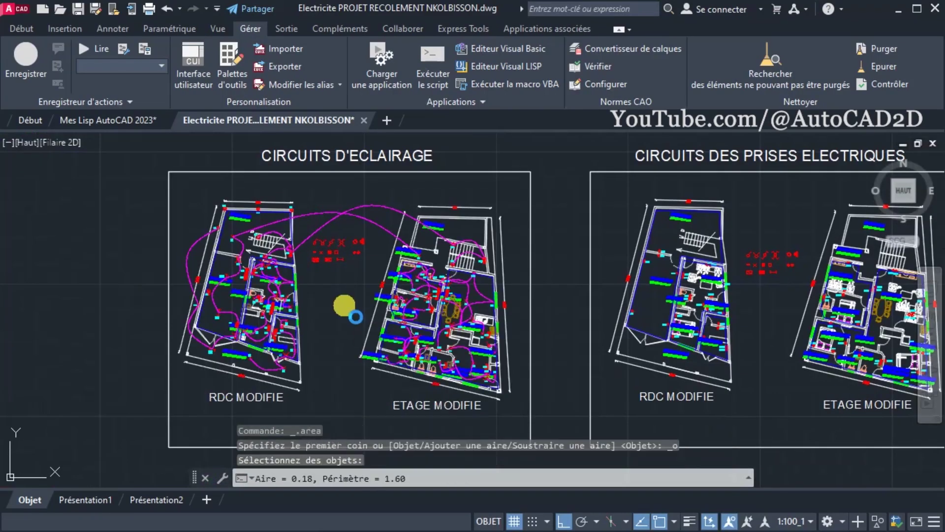
{"action": "left_click", "coordinate": [406, 334]}
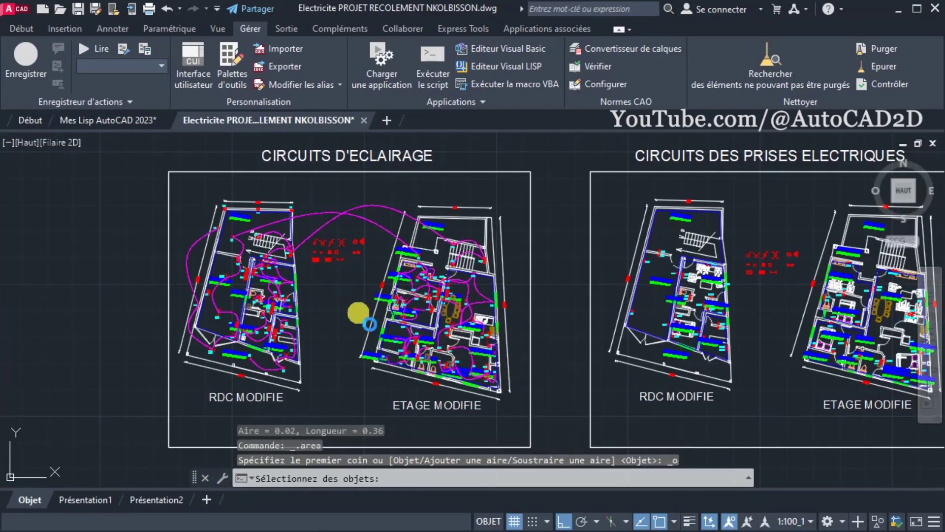
{"action": "left_click", "coordinate": [352, 306]}
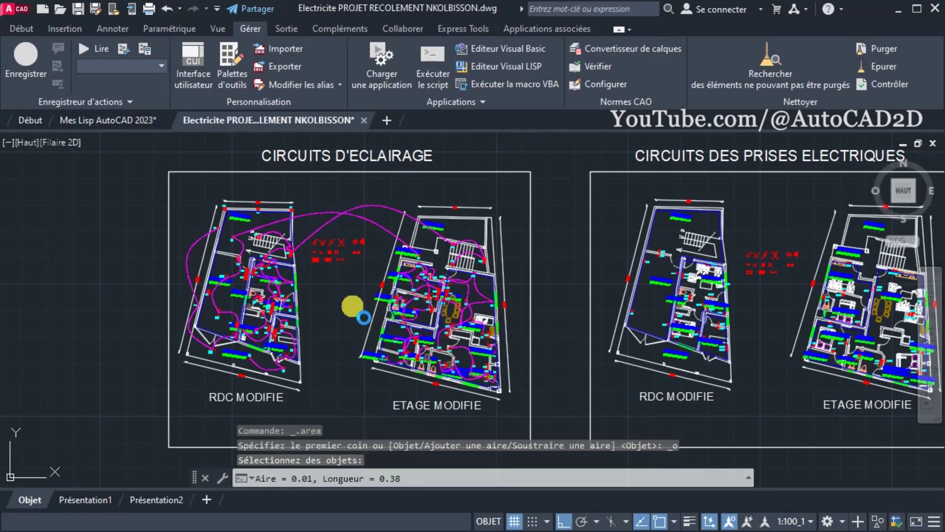
{"action": "left_click", "coordinate": [898, 9]}
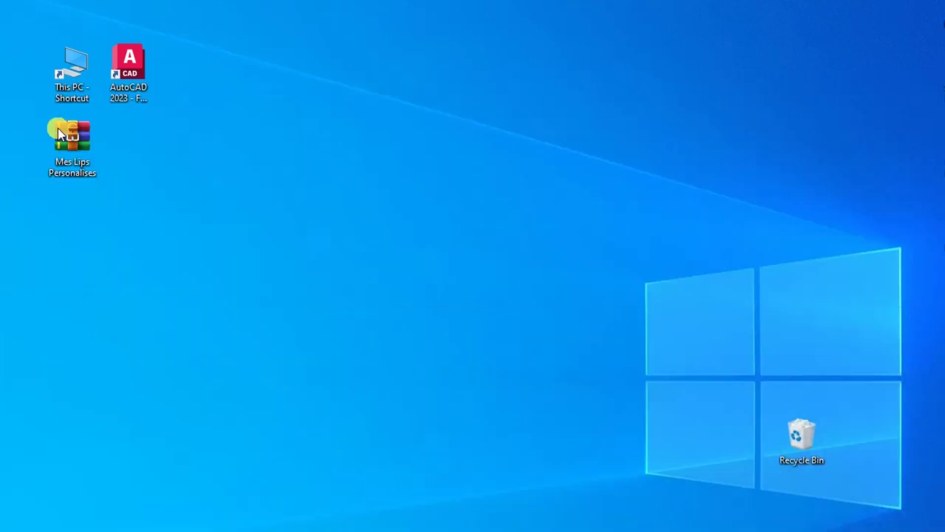
Step: Extract the Mes Lips Personalises folder from the .rar archive onto the desktop
{"action": "double_click", "coordinate": [82, 142]}
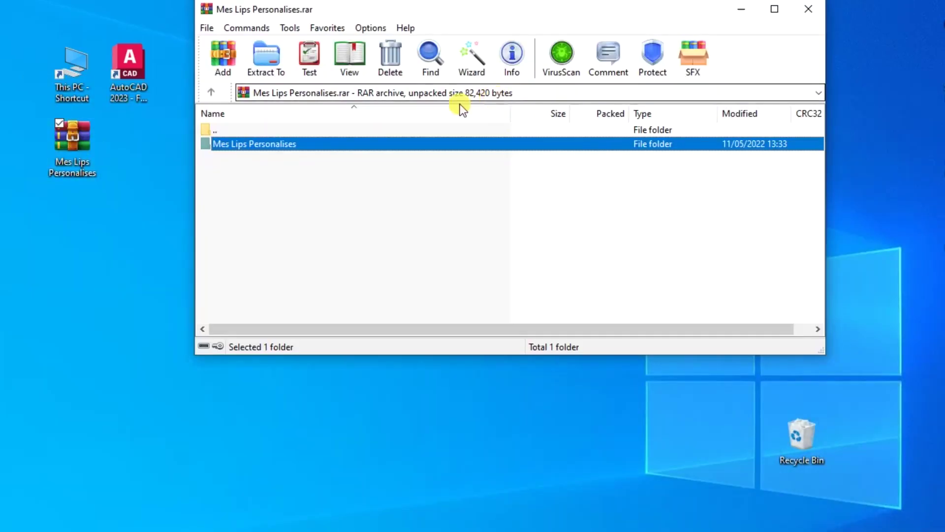
{"action": "mouse_move", "coordinate": [214, 145]}
{"action": "left_mouse_down"}
{"action": "mouse_move", "coordinate": [127, 160]}
{"action": "mouse_move", "coordinate": [129, 142]}
{"action": "left_mouse_up"}
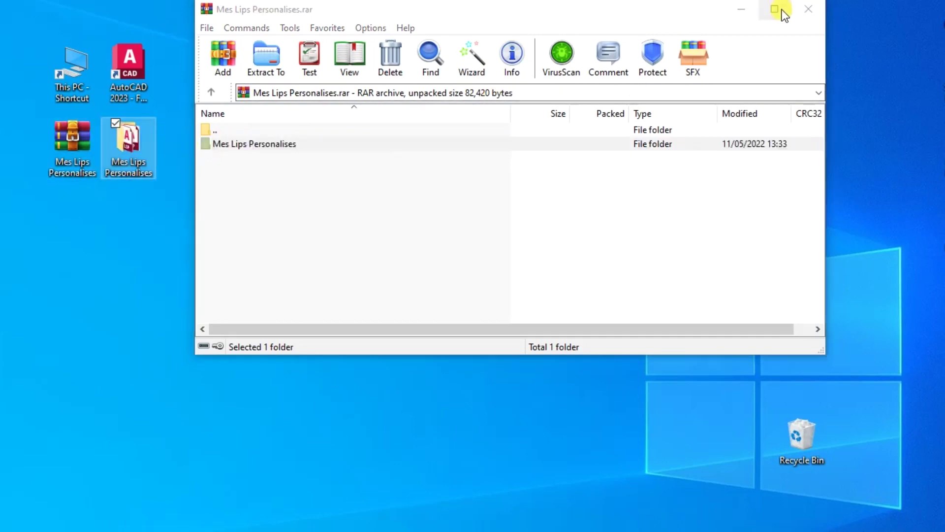
{"action": "left_click", "coordinate": [812, 9]}
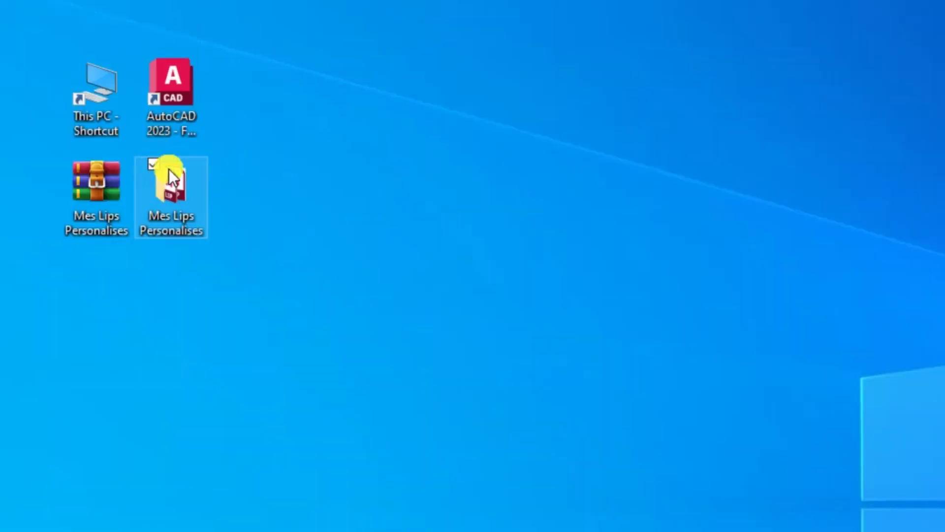
{"action": "left_click", "coordinate": [111, 199]}
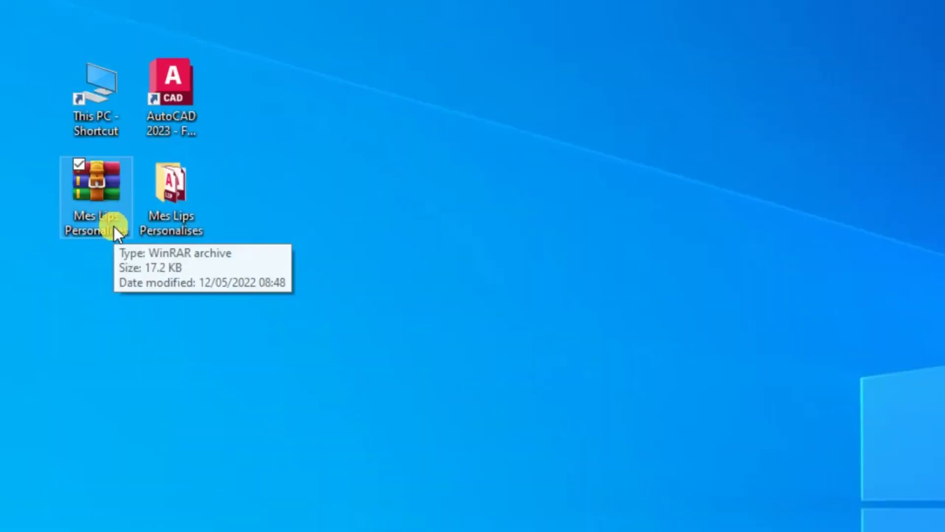
{"action": "mouse_move", "coordinate": [96, 196]}
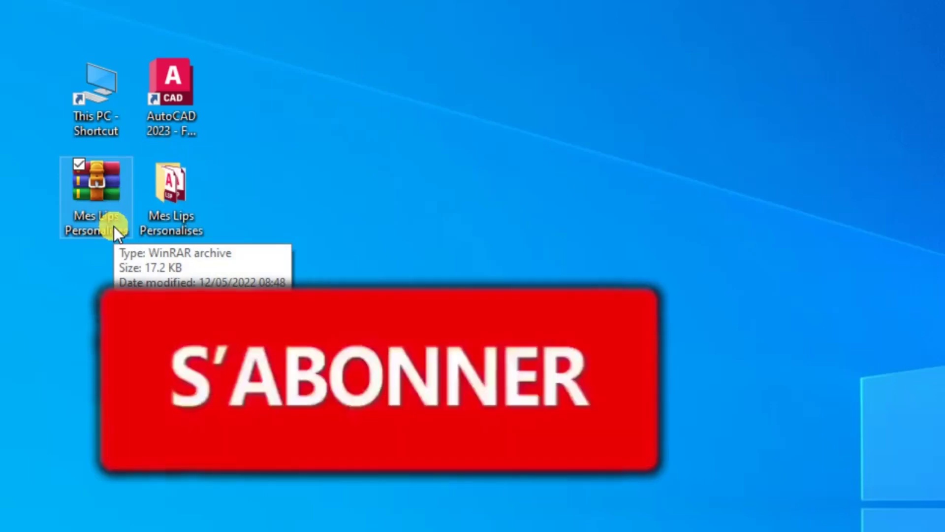
{"action": "left_click", "coordinate": [187, 193]}
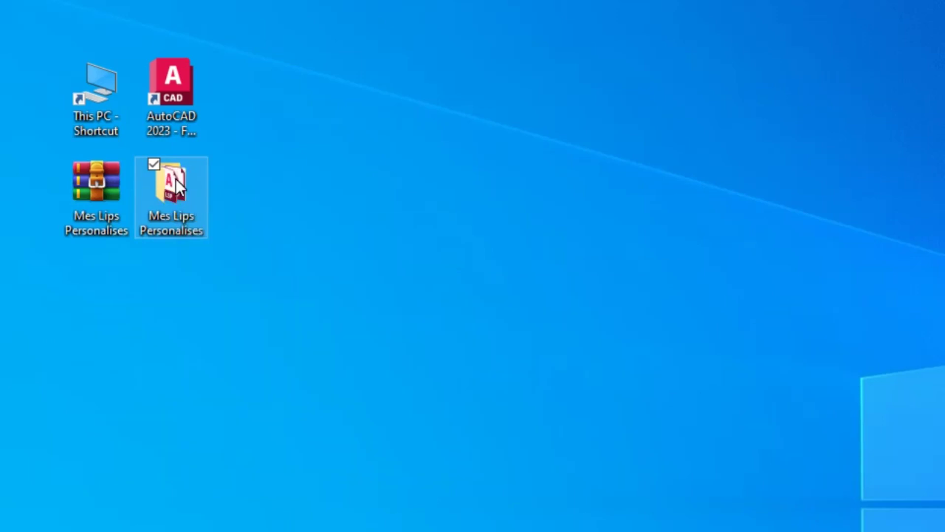
Step: Look over the six LSP files, including tlen, in Mes Lips Personalises, then close the folder
{"action": "double_click", "coordinate": [176, 179]}
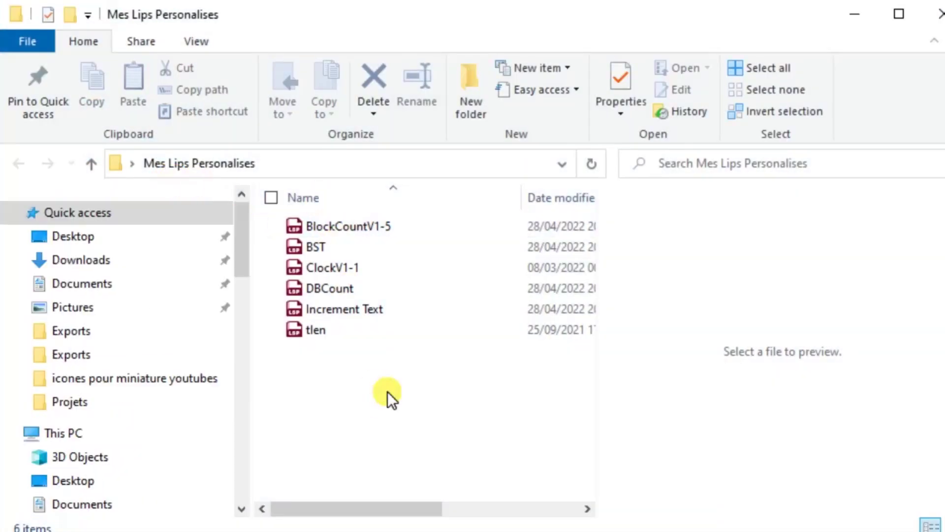
{"action": "left_click_drag", "start_coordinate": [388, 391], "coordinate": [274, 179]}
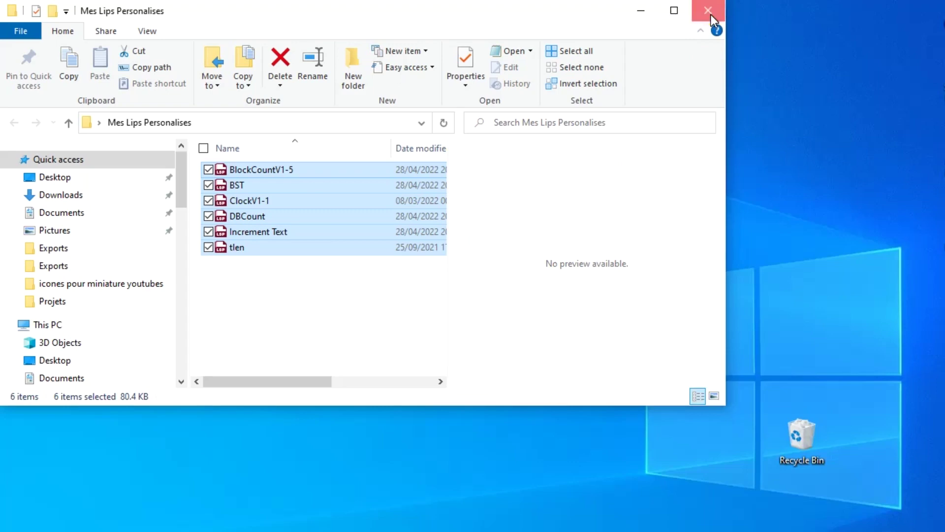
{"action": "left_click", "coordinate": [711, 13]}
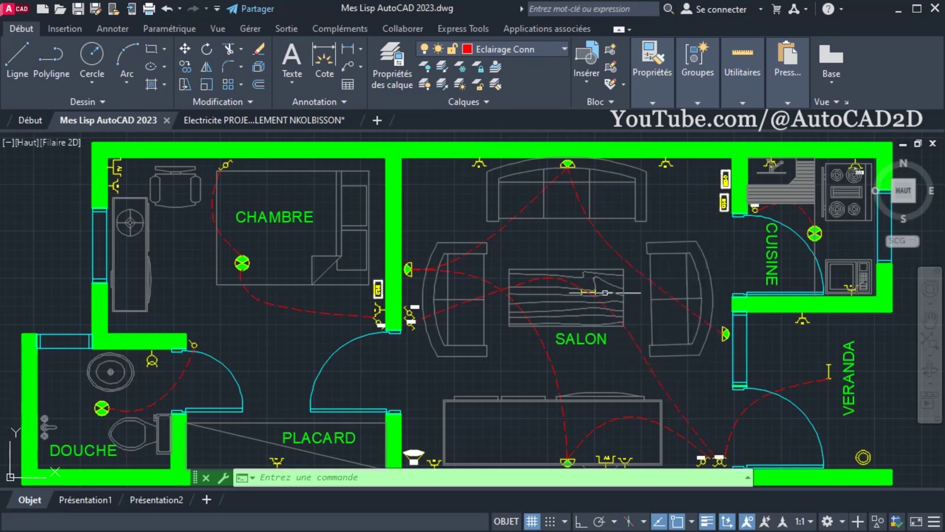
{"action": "left_click", "coordinate": [285, 305]}
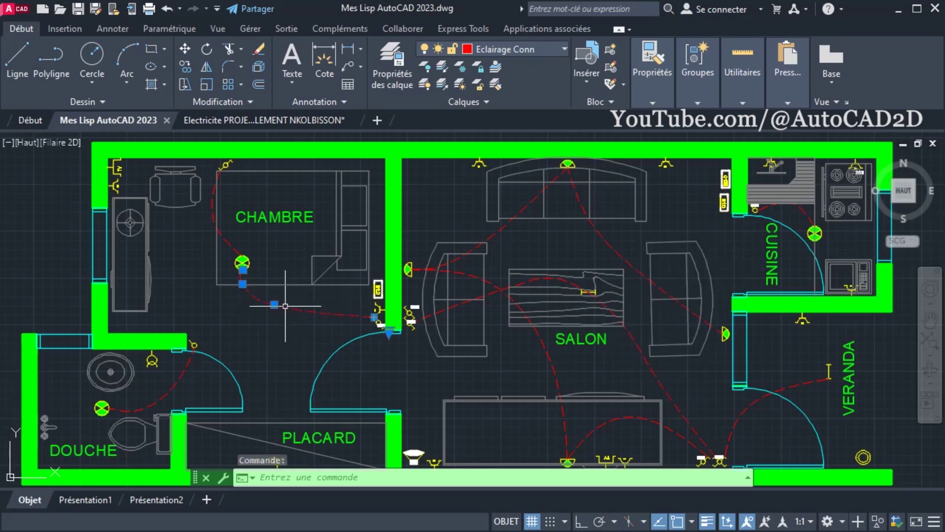
{"action": "left_click", "coordinate": [225, 239]}
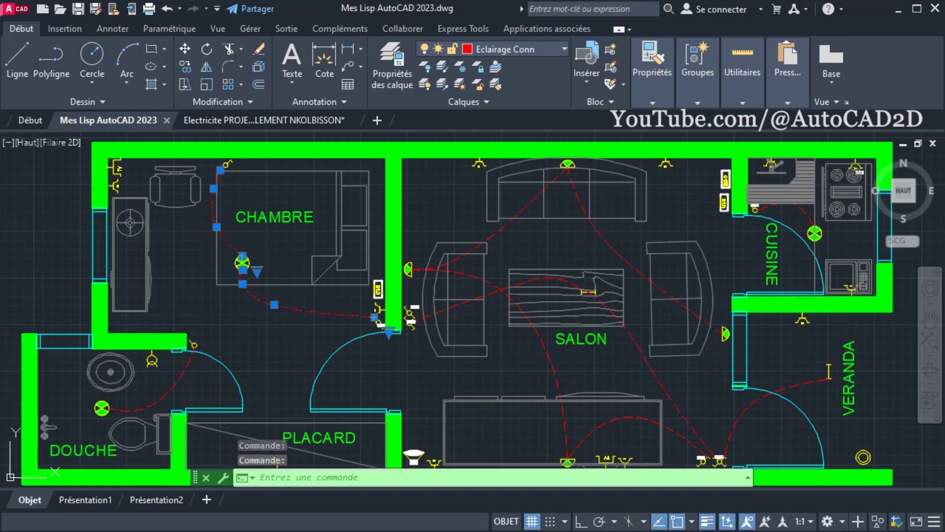
{"action": "left_click", "coordinate": [513, 221]}
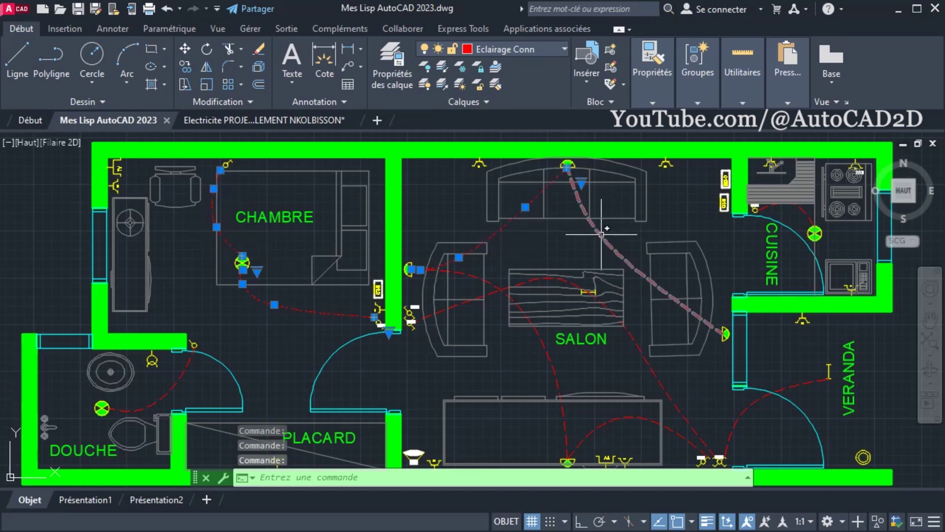
{"action": "left_click", "coordinate": [601, 235]}
{"action": "mouse_move", "coordinate": [742, 103]}
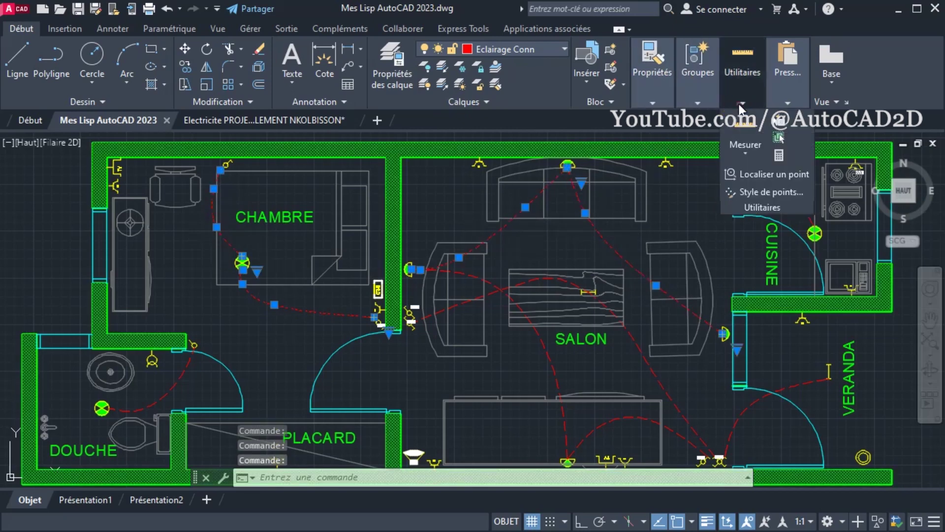
{"action": "left_click", "coordinate": [743, 121]}
{"action": "left_click", "coordinate": [744, 126]}
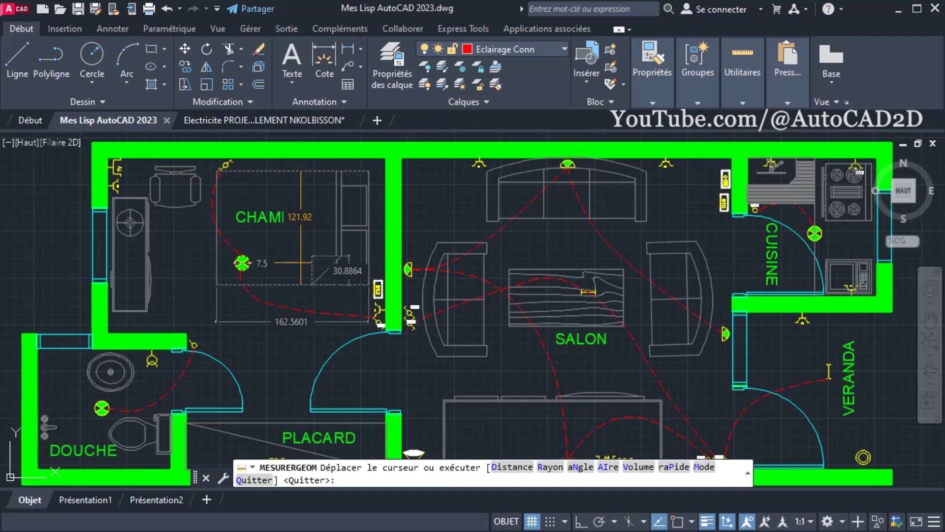
{"action": "key", "text": "Escape"}
{"action": "left_click", "coordinate": [378, 152]}
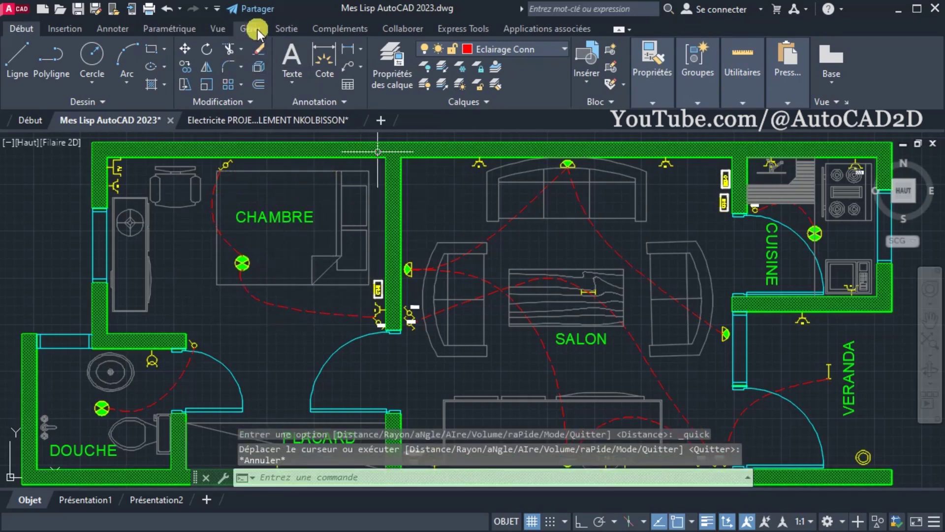
{"action": "key", "text": "Escape"}
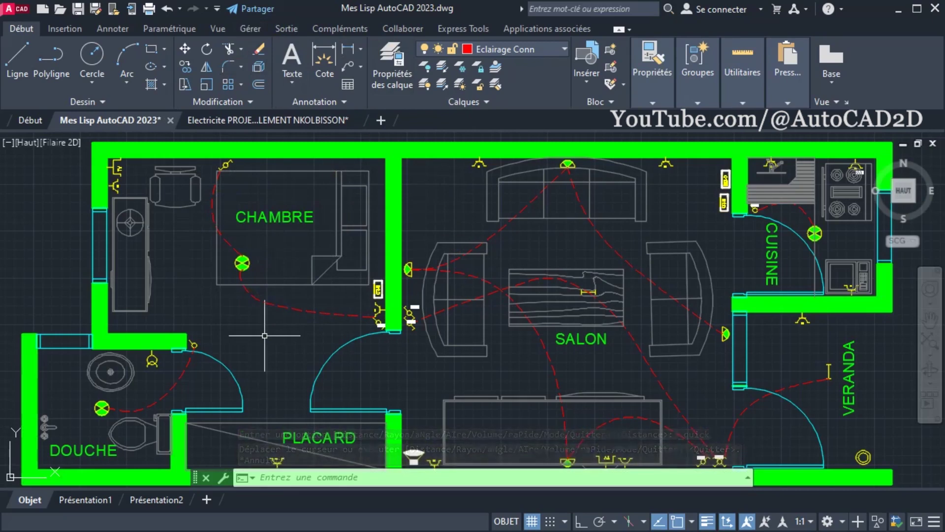
{"action": "key", "text": "Escape"}
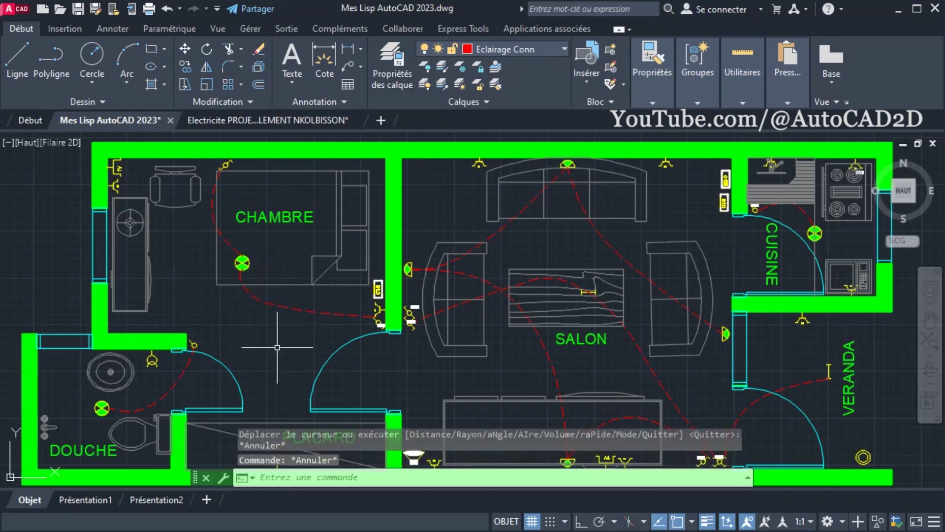
{"action": "left_click", "coordinate": [245, 265]}
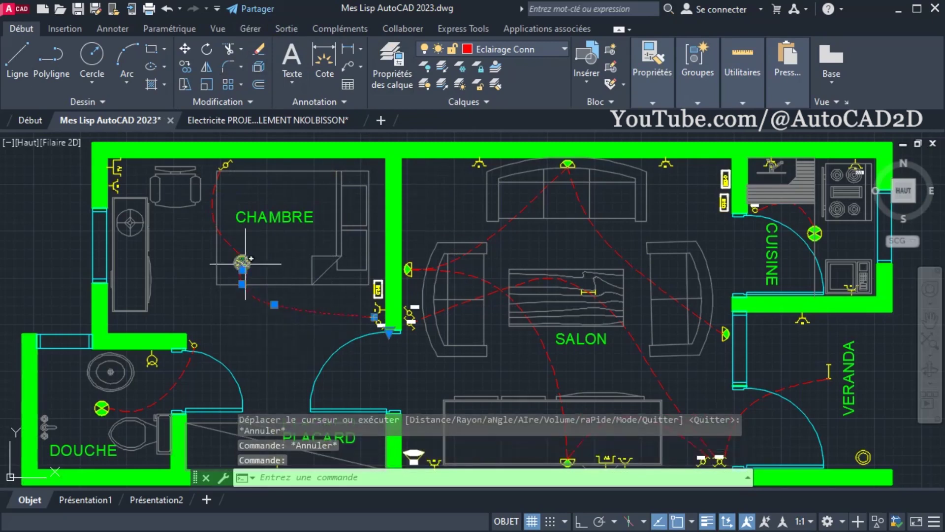
{"action": "key", "text": "Escape"}
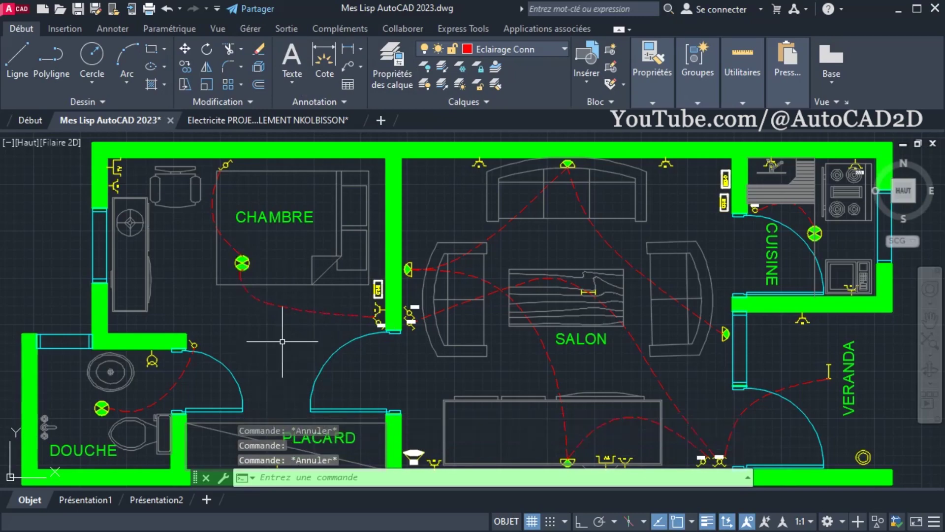
Step: Load tlen.lsp from the Mes Lips Personalises folder with APPLOAD
{"action": "type", "text": "appload"}
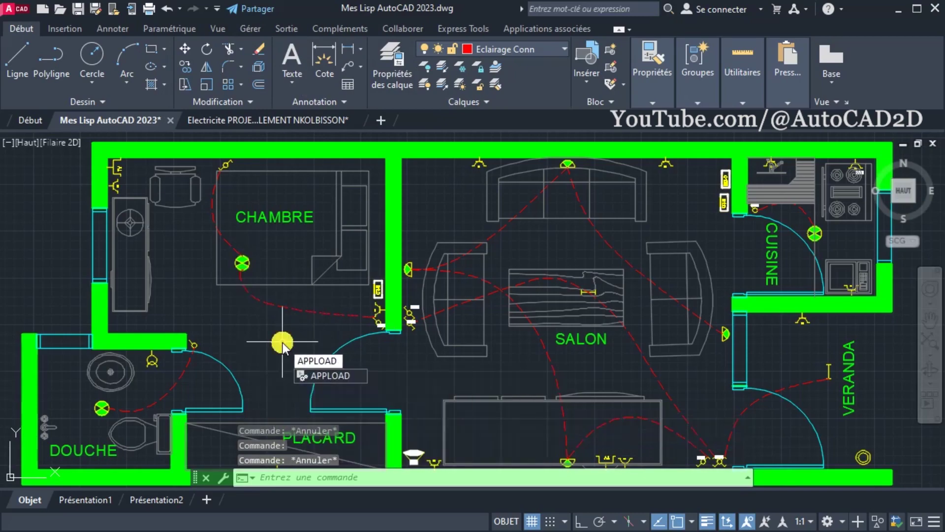
{"action": "key", "text": "Return"}
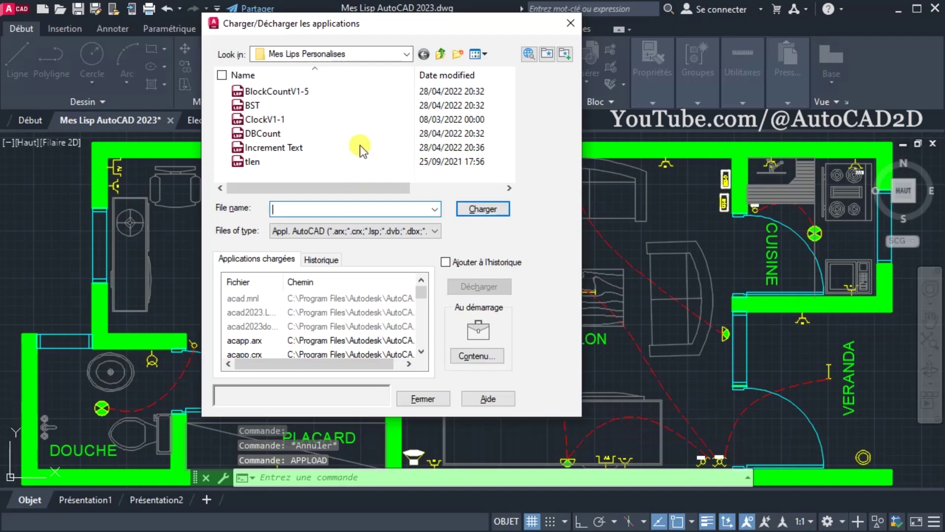
{"action": "left_click", "coordinate": [246, 161]}
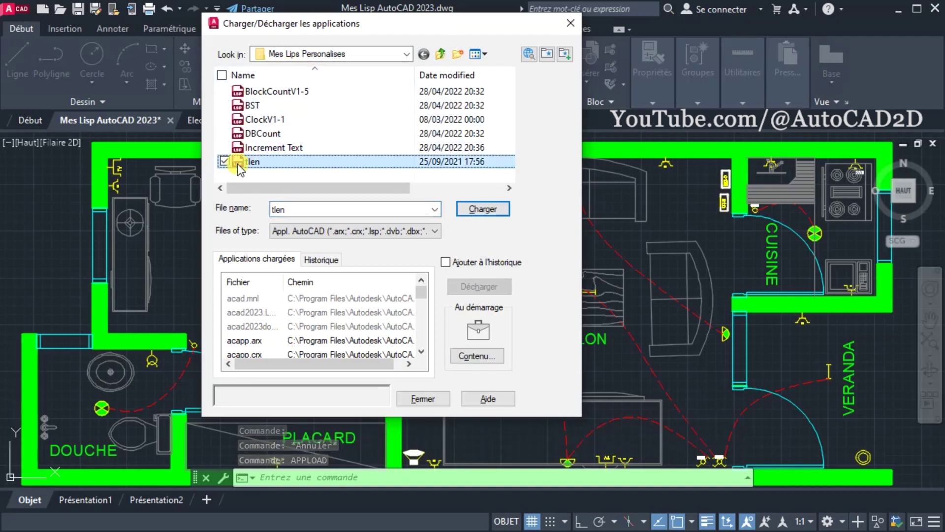
{"action": "left_click", "coordinate": [480, 209]}
{"action": "left_click", "coordinate": [421, 398]}
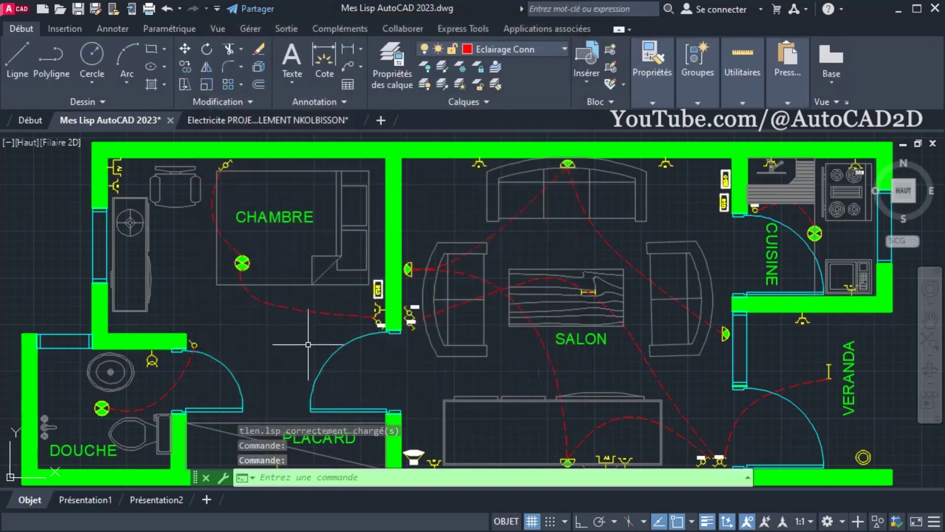
Step: Run TLEN on five red dashed circuit wires for a total length of 977.9715
{"action": "type", "text": "TLEN"}
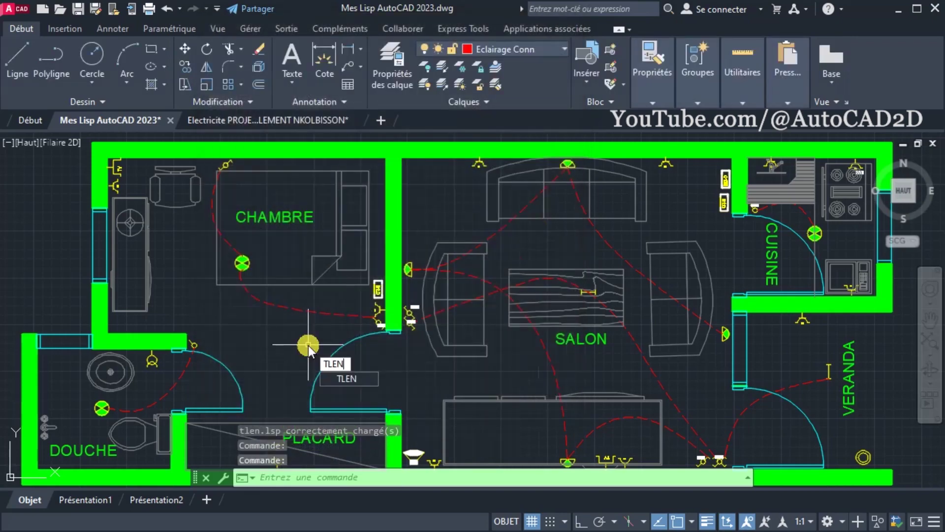
{"action": "key", "text": "Return"}
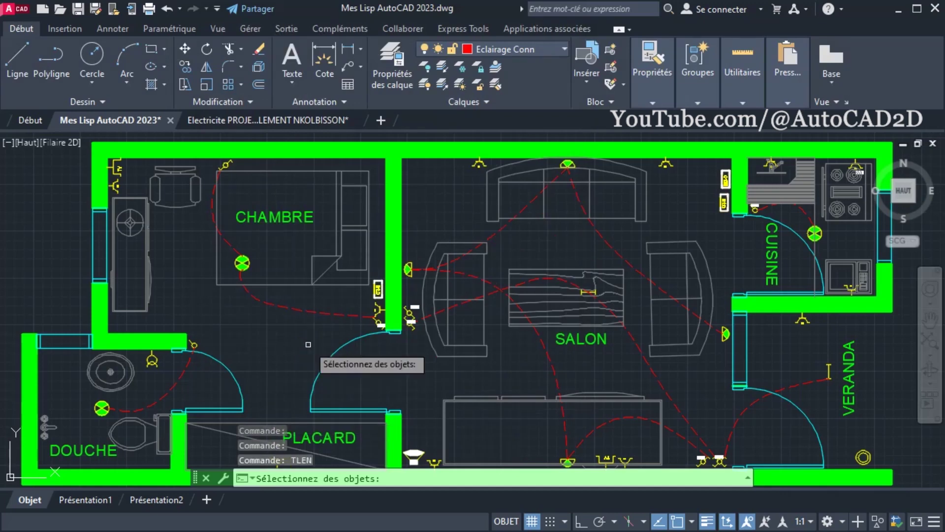
{"action": "left_click", "coordinate": [287, 305]}
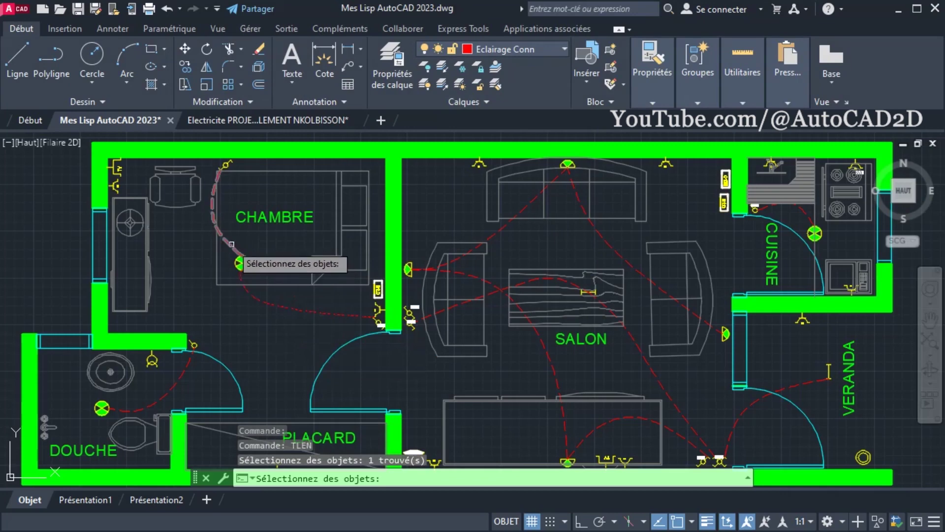
{"action": "left_click", "coordinate": [217, 248]}
{"action": "left_click", "coordinate": [492, 228]}
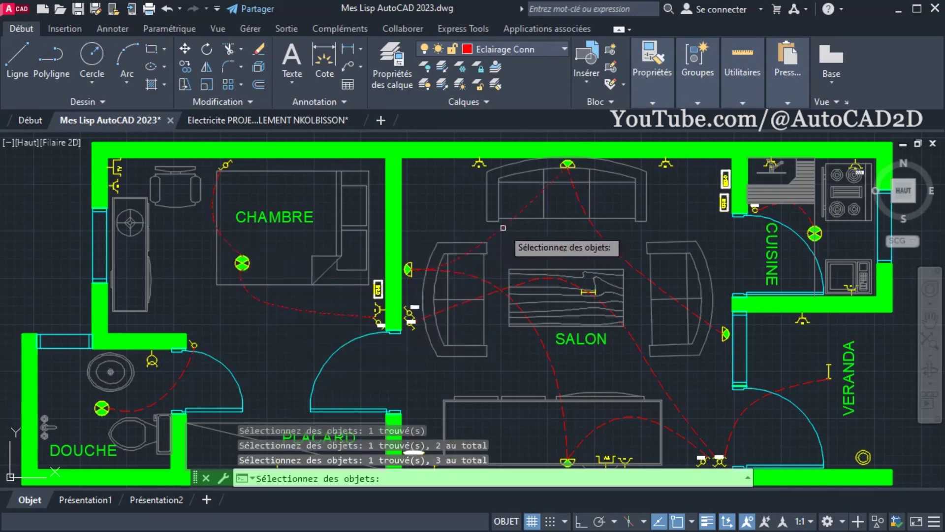
{"action": "left_click", "coordinate": [499, 289]}
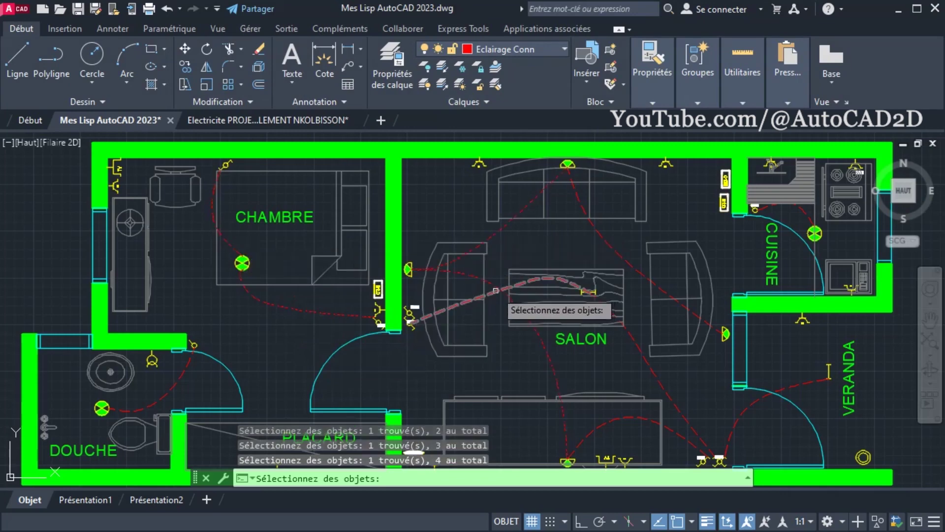
{"action": "left_click", "coordinate": [498, 291]}
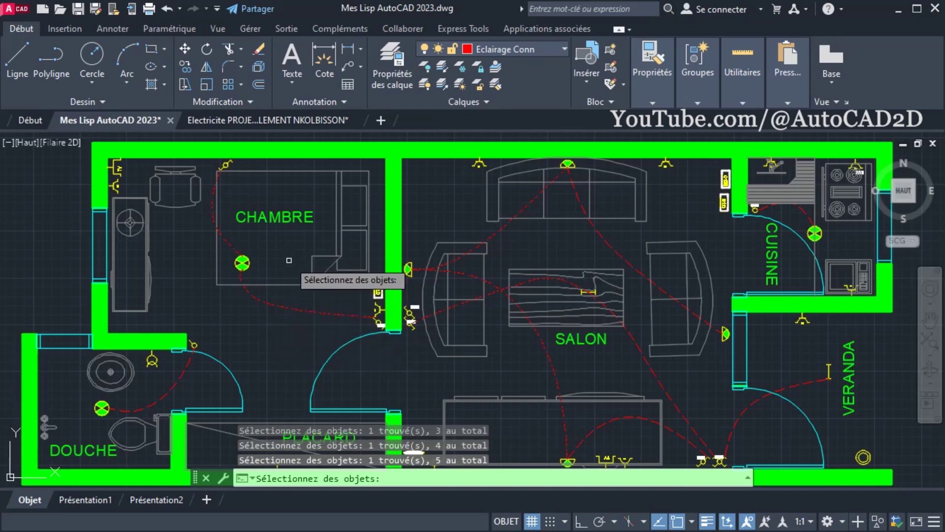
{"action": "right_click", "coordinate": [287, 269]}
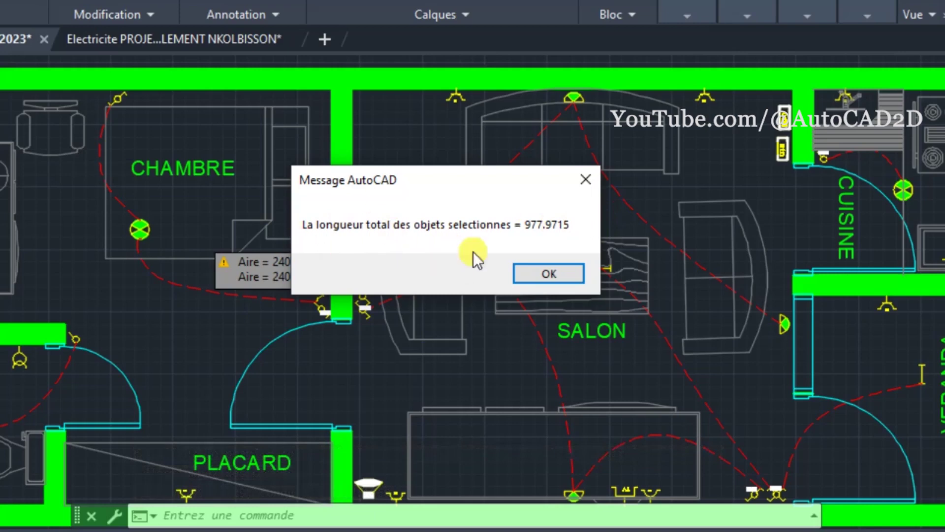
Step: Confirm the units are Décimal, 0.0000 precision, Millimètres, then restart TLEN
{"action": "left_click", "coordinate": [547, 274]}
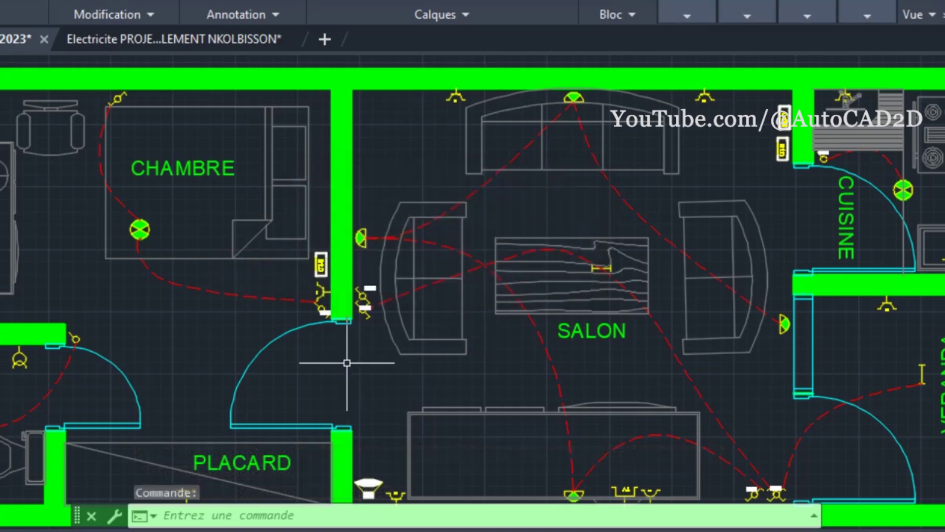
{"action": "type", "text": "u"}
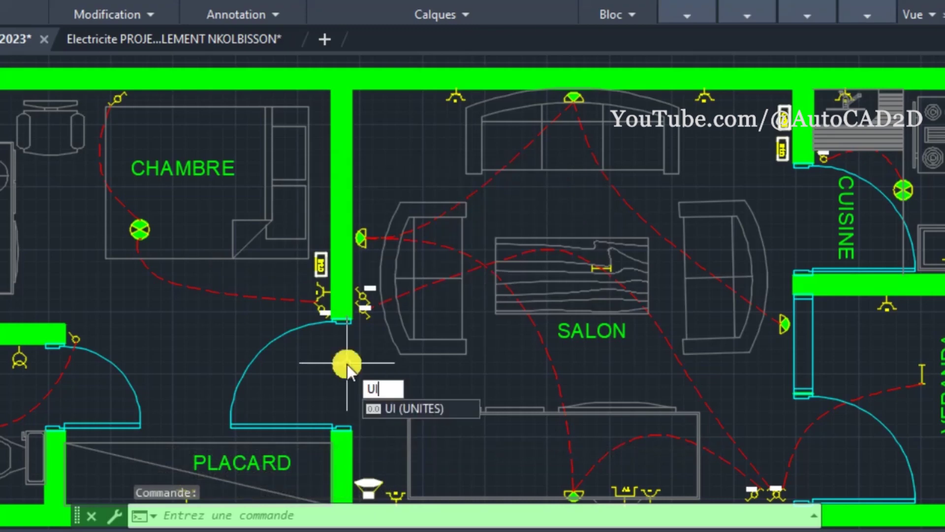
{"action": "key", "text": "Return"}
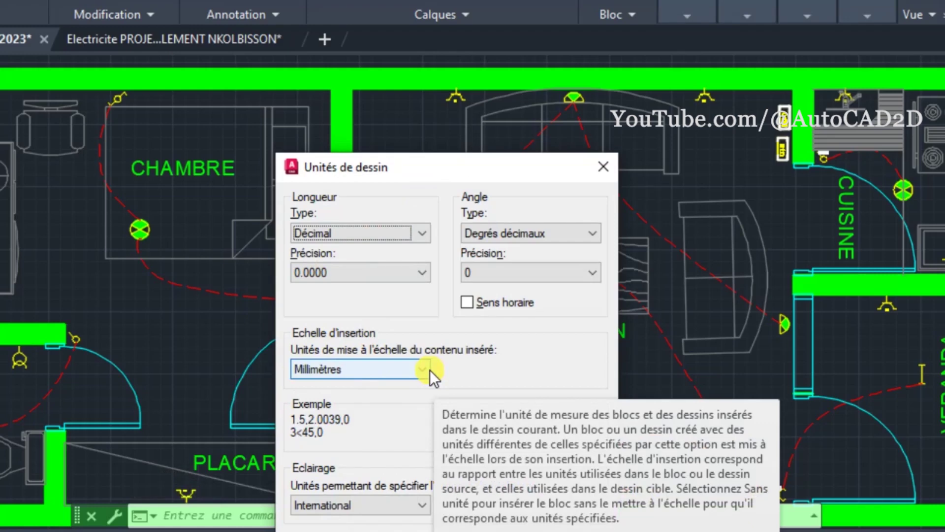
{"action": "left_click_drag", "start_coordinate": [413, 163], "coordinate": [406, 108]}
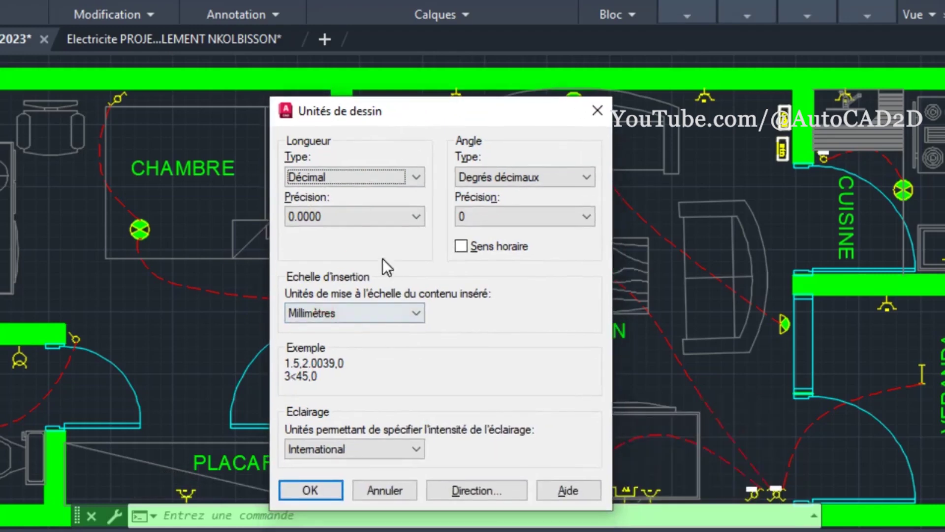
{"action": "left_click", "coordinate": [596, 110]}
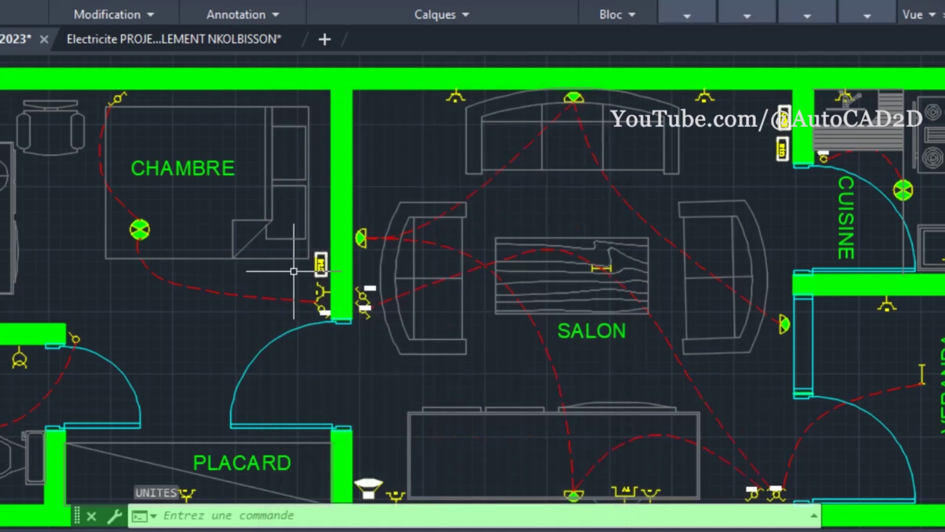
{"action": "type", "text": "TLEN"}
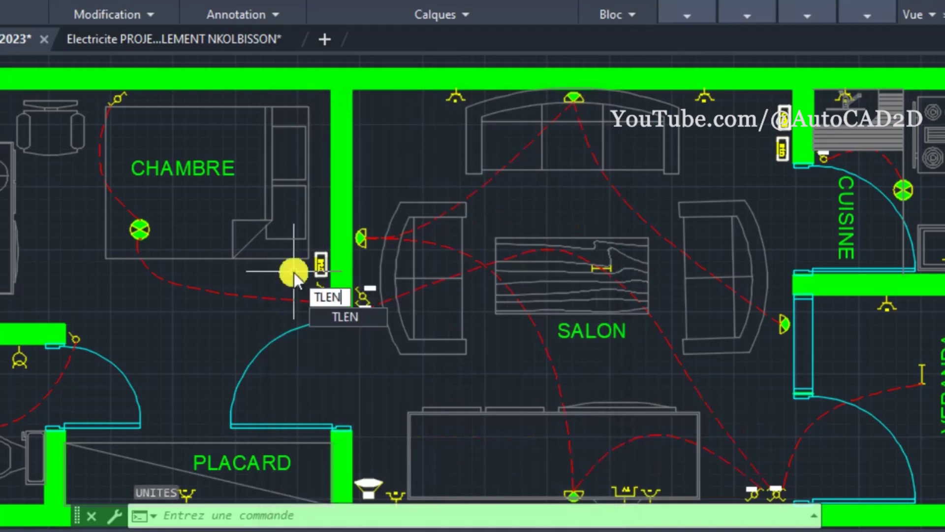
{"action": "key", "text": "Return"}
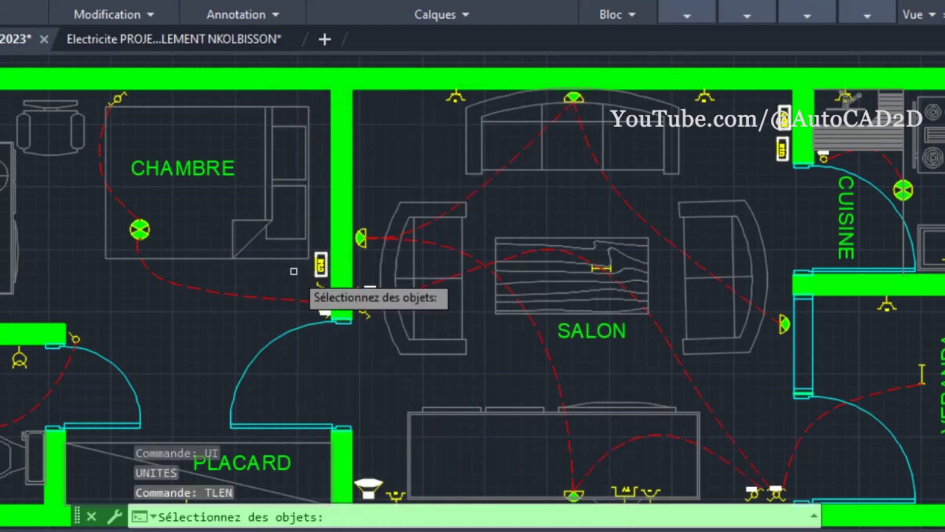
Step: Total the two red dashed arcs beside CHAMBRE with TLEN, giving 272.1817
{"action": "left_click", "coordinate": [198, 292]}
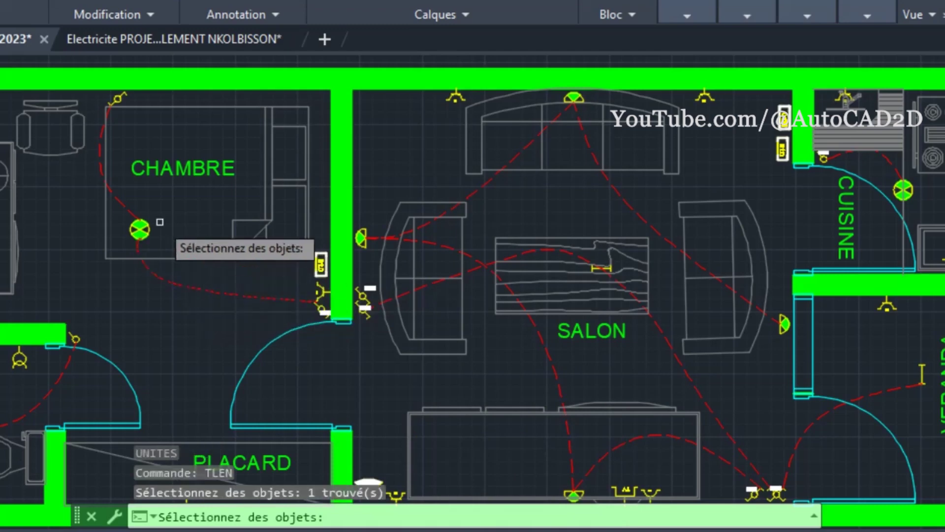
{"action": "left_click", "coordinate": [119, 199]}
{"action": "right_click", "coordinate": [190, 217]}
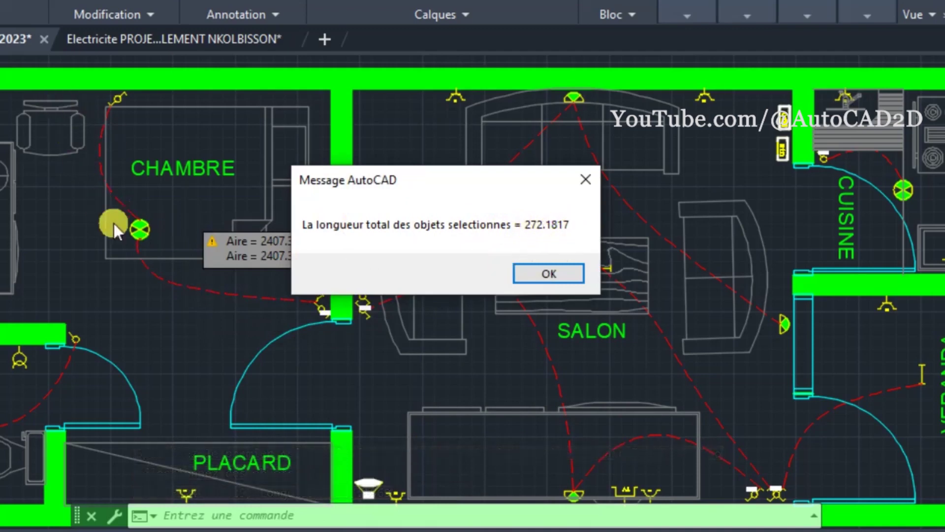
{"action": "left_click", "coordinate": [557, 272]}
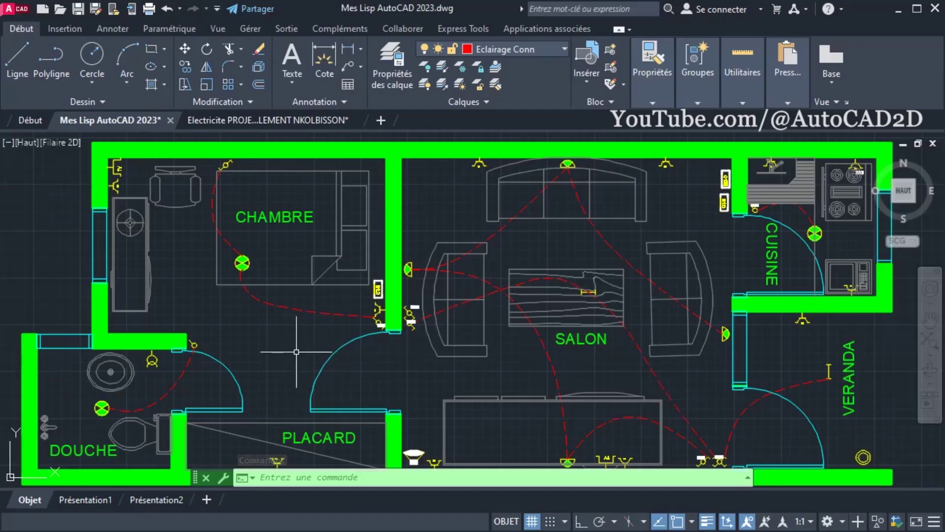
Step: Load tlen.lsp from Mes Lips Personalises through Gérer > Charger une application
{"action": "type", "text": "A"}
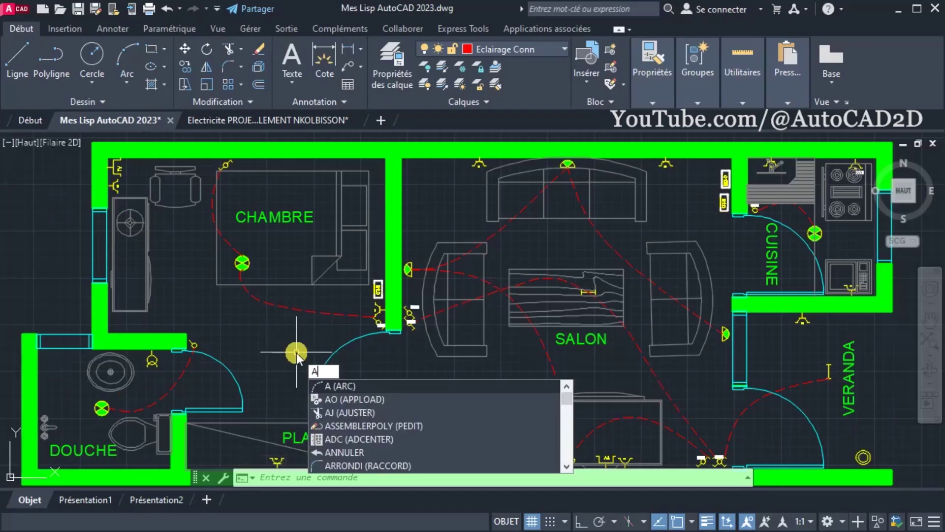
{"action": "type", "text": "PPLOAD"}
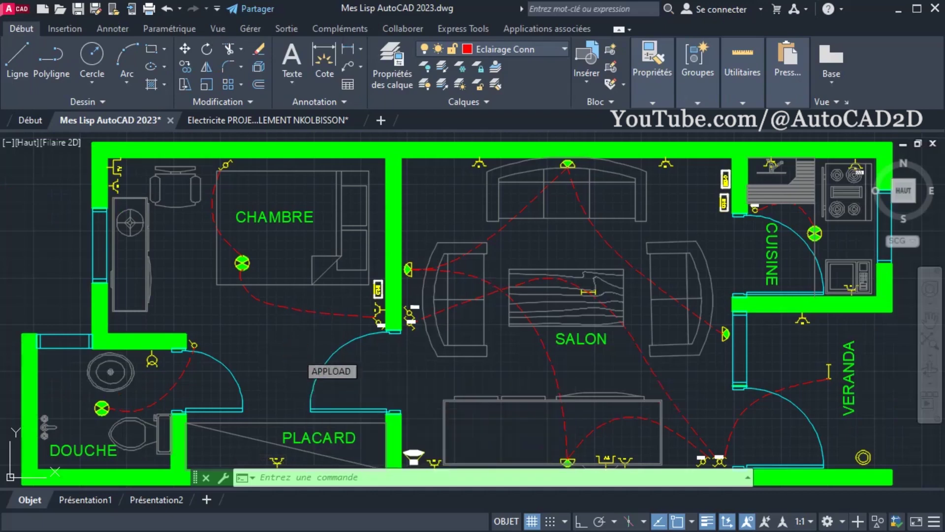
{"action": "key", "text": "Escape"}
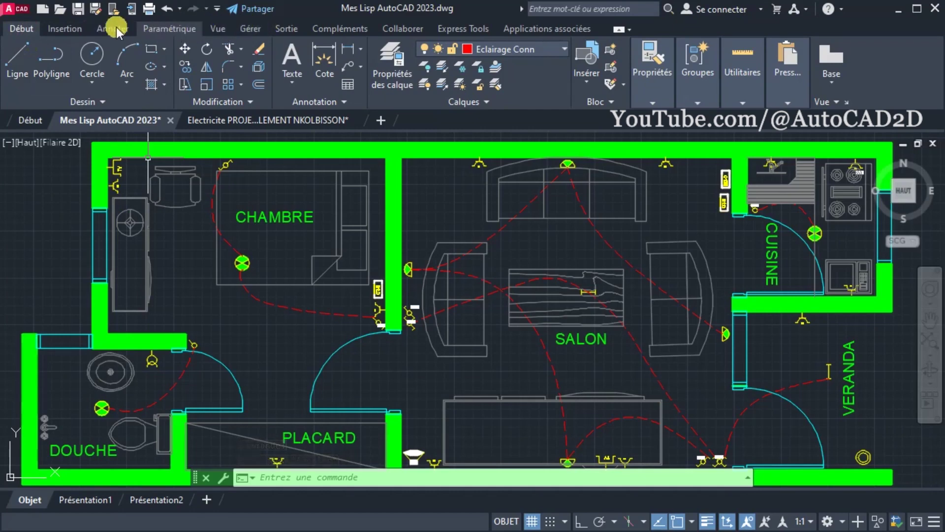
{"action": "left_click", "coordinate": [76, 28]}
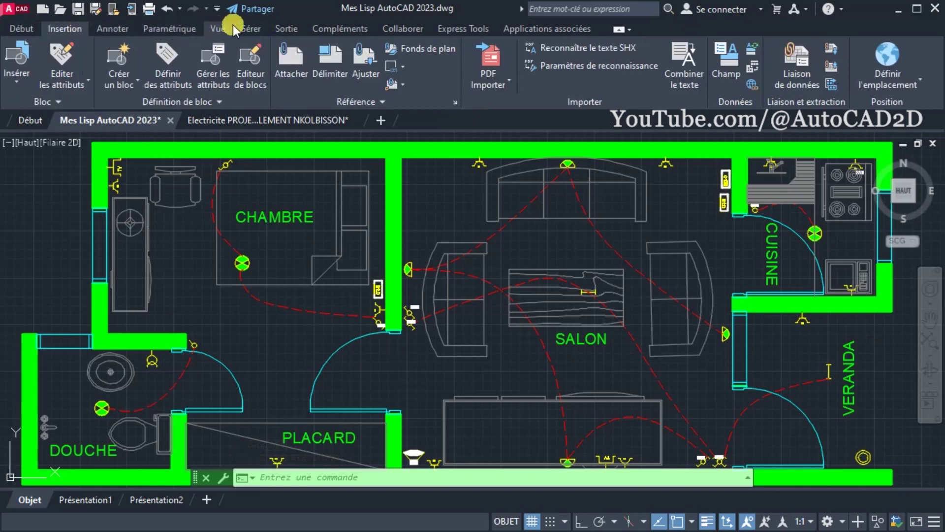
{"action": "left_click", "coordinate": [255, 29]}
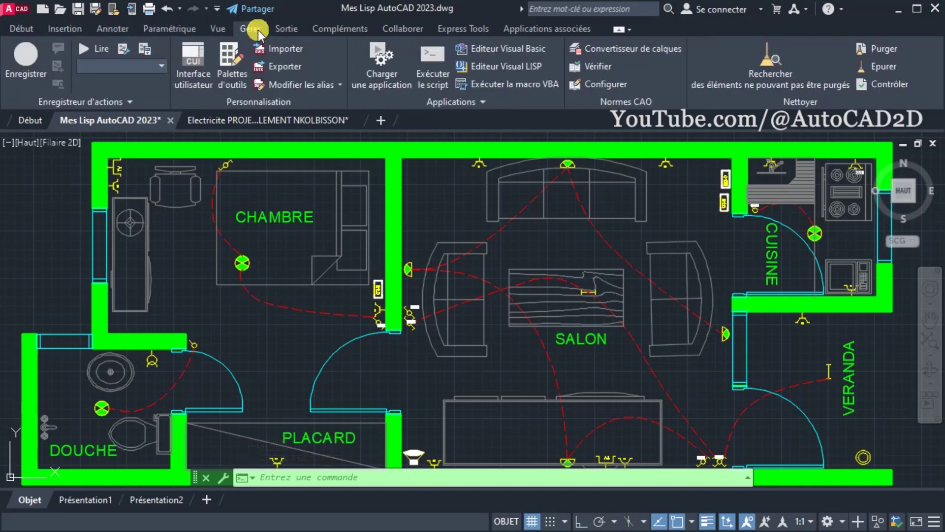
{"action": "left_click", "coordinate": [388, 75]}
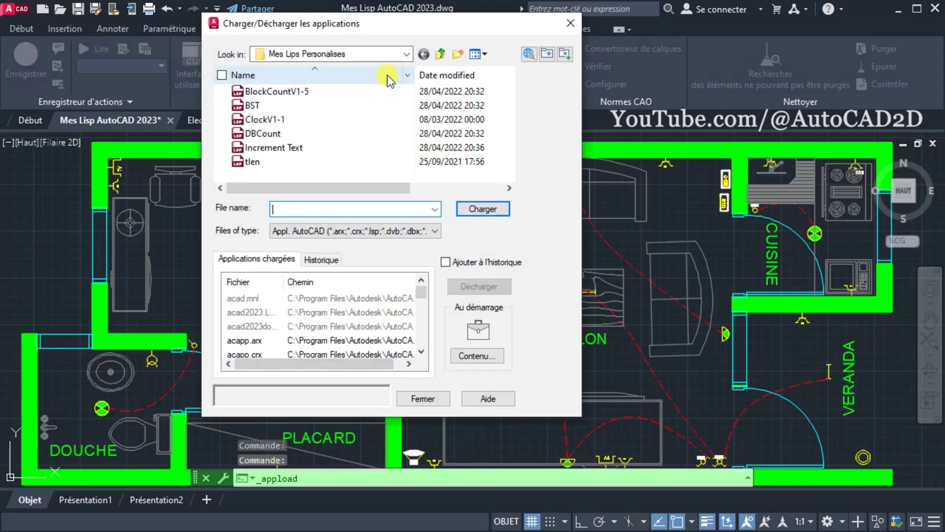
{"action": "left_click", "coordinate": [244, 159]}
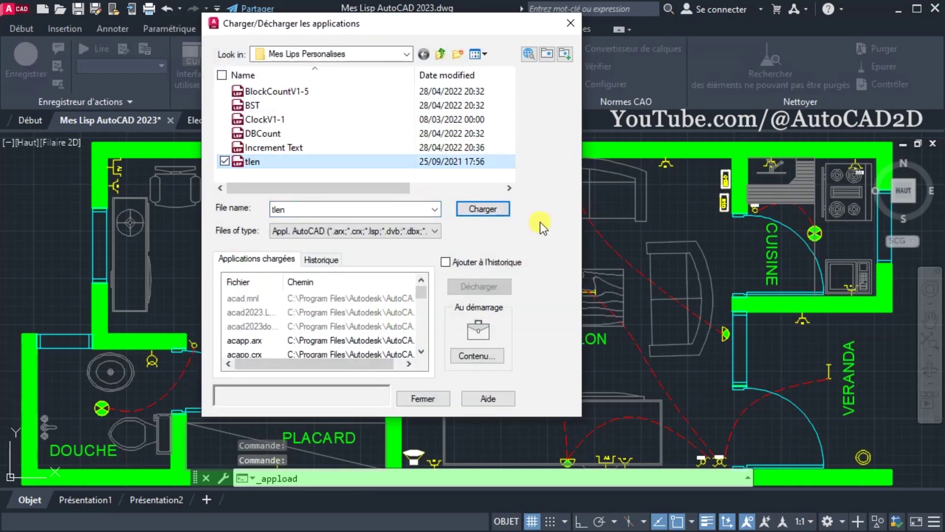
{"action": "left_click", "coordinate": [426, 401]}
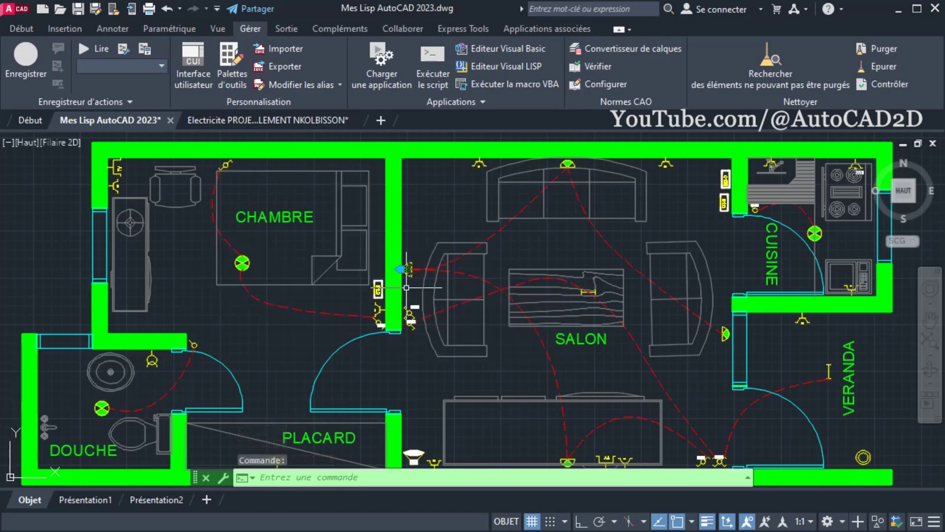
Step: Zoom to the 16A socket block and switch it to the 3-outlet variant
{"action": "scroll", "coordinate": [413, 260], "scroll_direction": "up", "scroll_amount": 4}
{"action": "scroll", "coordinate": [406, 288], "scroll_direction": "up", "scroll_amount": 2}
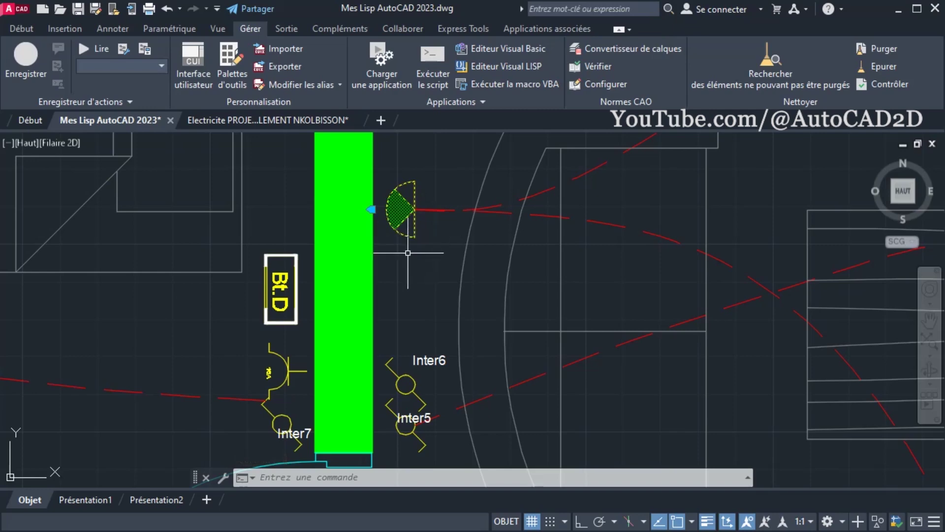
{"action": "middle_click_drag", "start_coordinate": [408, 256], "coordinate": [412, 223]}
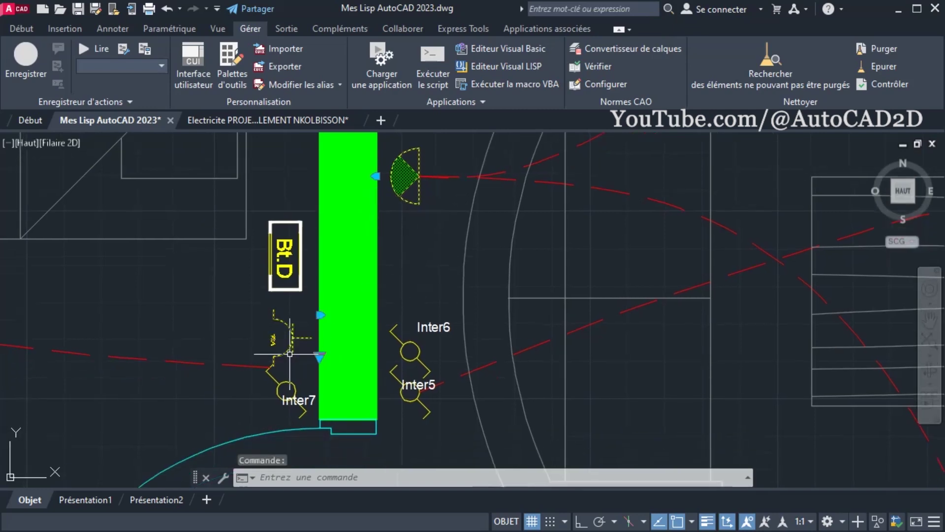
{"action": "scroll", "coordinate": [295, 347], "scroll_direction": "up", "scroll_amount": 4}
{"action": "middle_click_drag", "start_coordinate": [298, 316], "coordinate": [316, 270]}
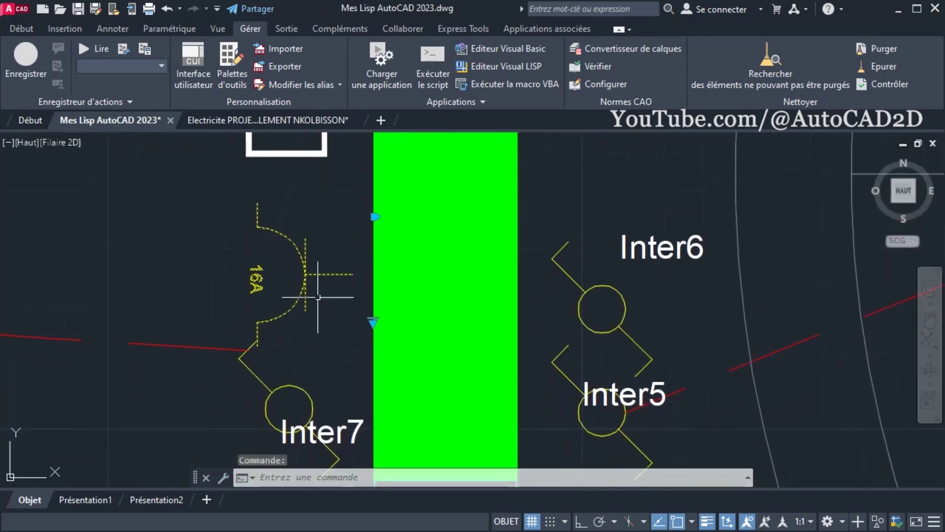
{"action": "left_click", "coordinate": [372, 323]}
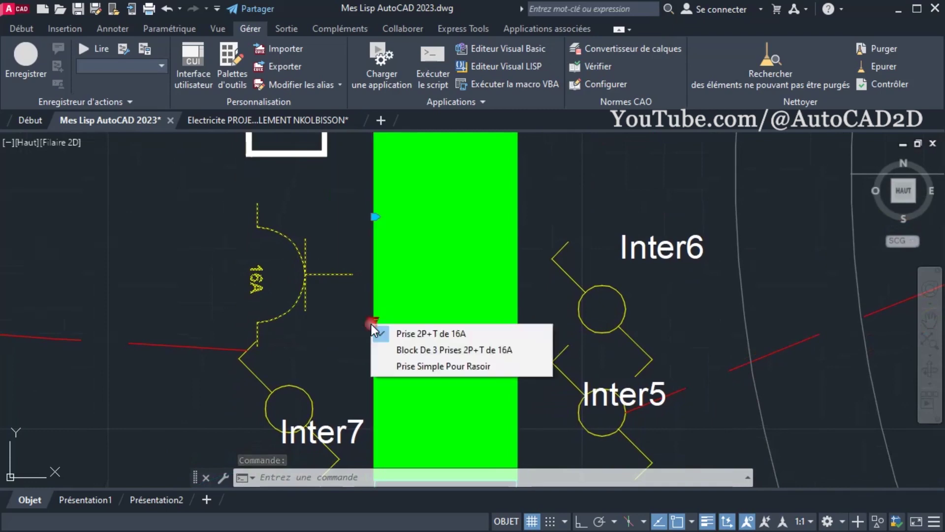
{"action": "left_click", "coordinate": [407, 350]}
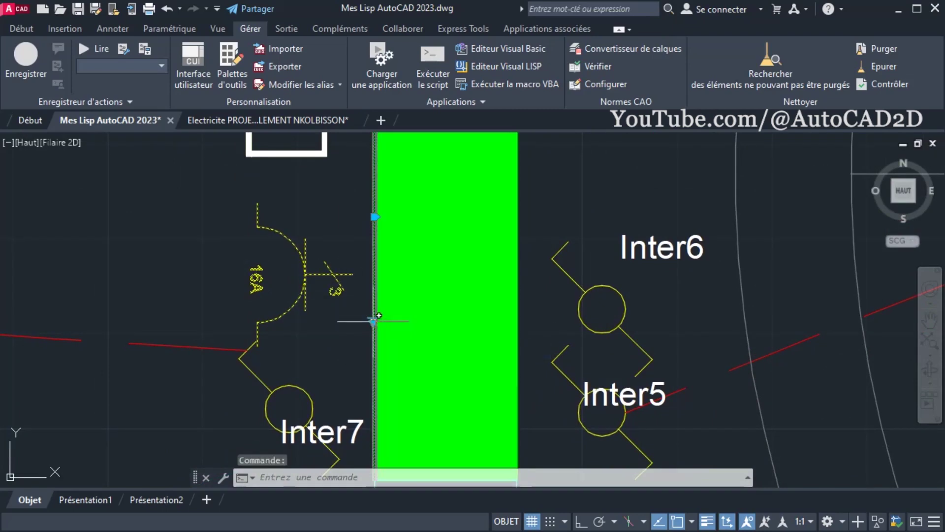
Step: Switch the socket to Prise Simple Pour Rasoir, then back to Prise 2P+T de 16A
{"action": "left_click", "coordinate": [373, 322]}
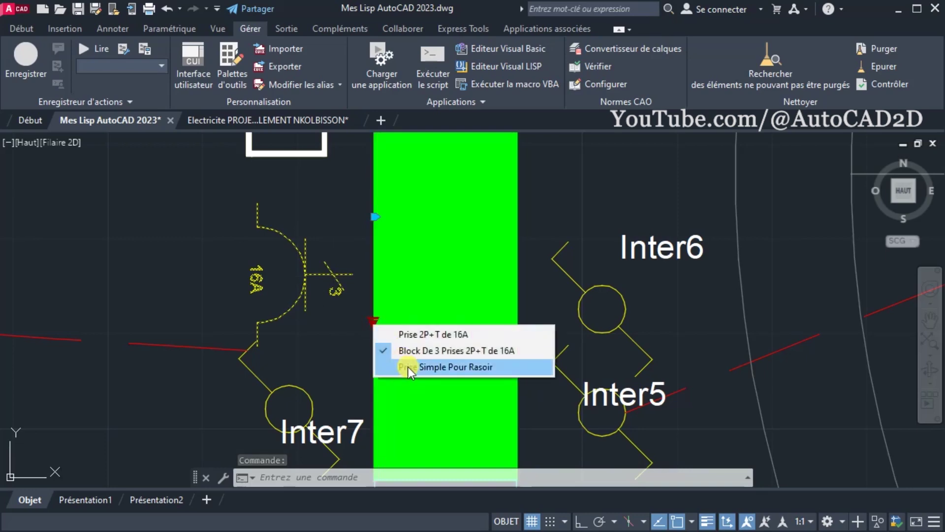
{"action": "left_click", "coordinate": [408, 367]}
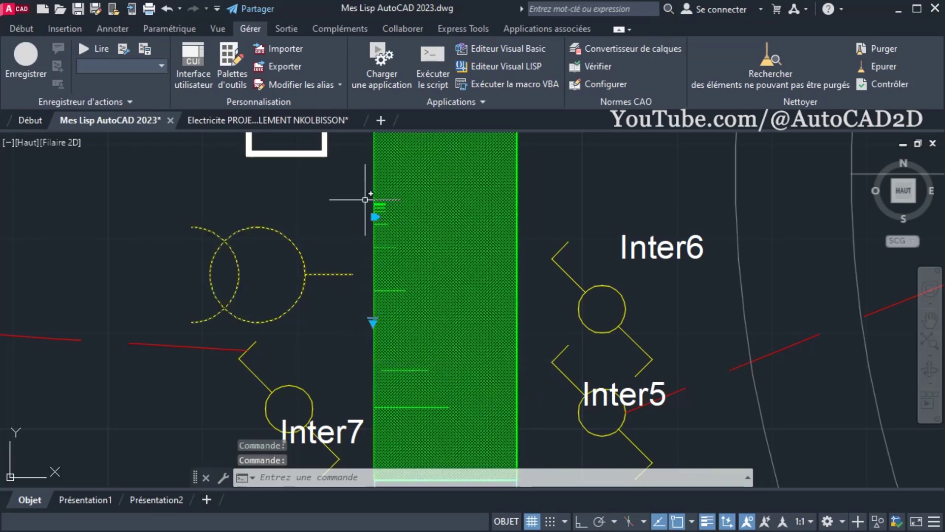
{"action": "left_click", "coordinate": [374, 321]}
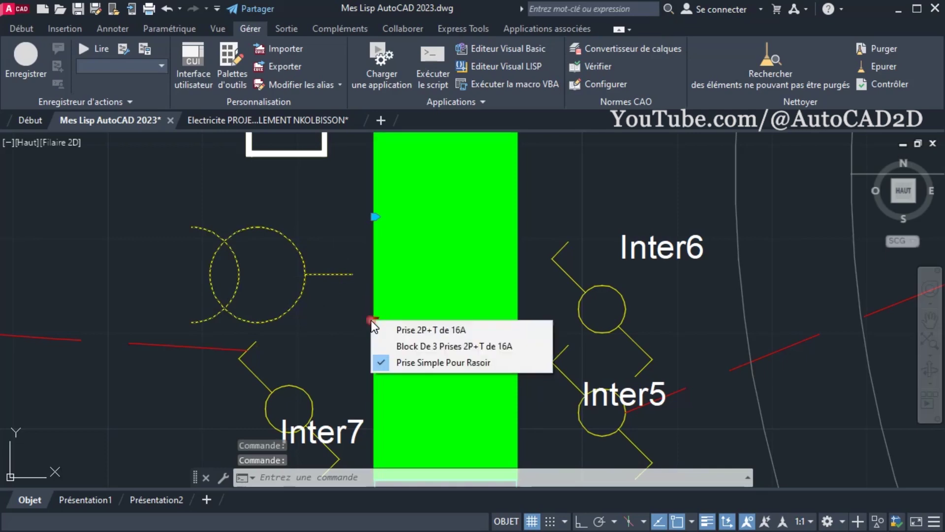
{"action": "left_click", "coordinate": [407, 329]}
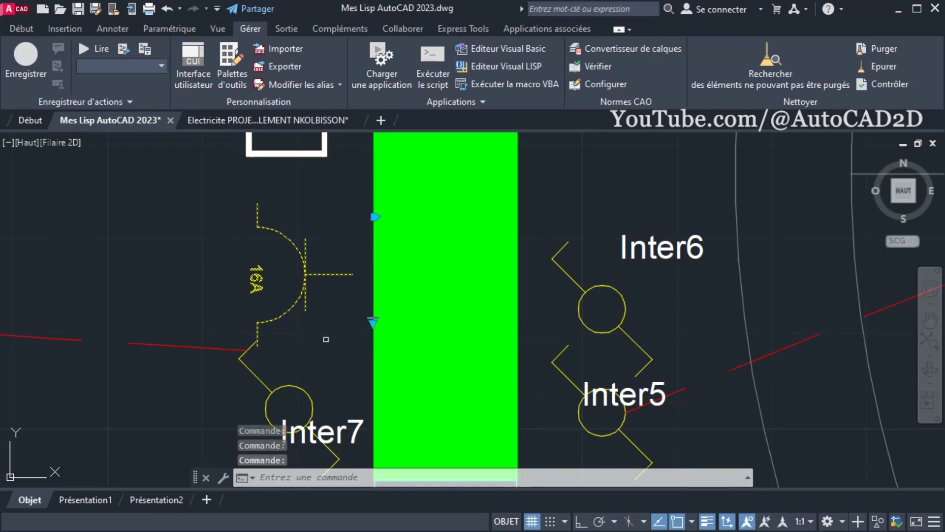
{"action": "scroll", "coordinate": [326, 335], "scroll_direction": "down", "scroll_amount": 2}
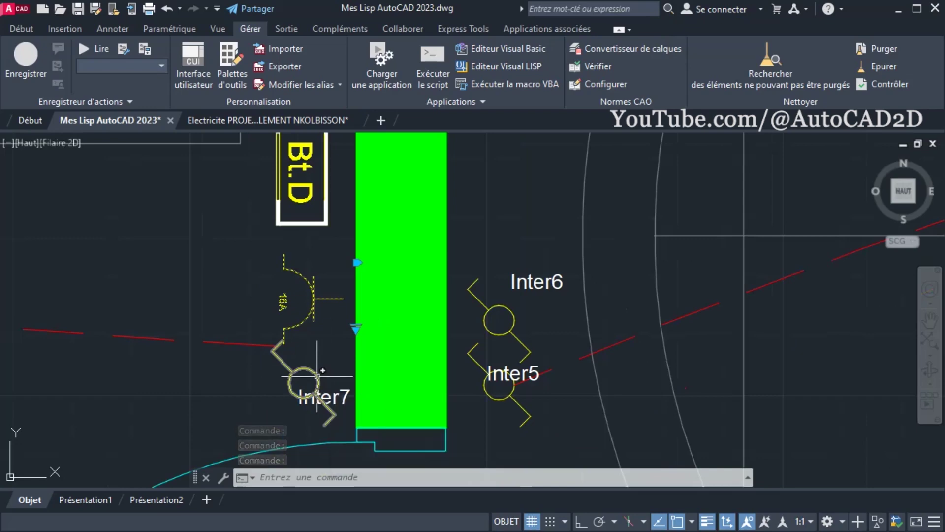
Step: Switch the Inter7 block to Ref 6 Double Allumage, then to Ref 5
{"action": "left_click", "coordinate": [317, 377]}
{"action": "scroll", "coordinate": [317, 377], "scroll_direction": "up", "scroll_amount": 1}
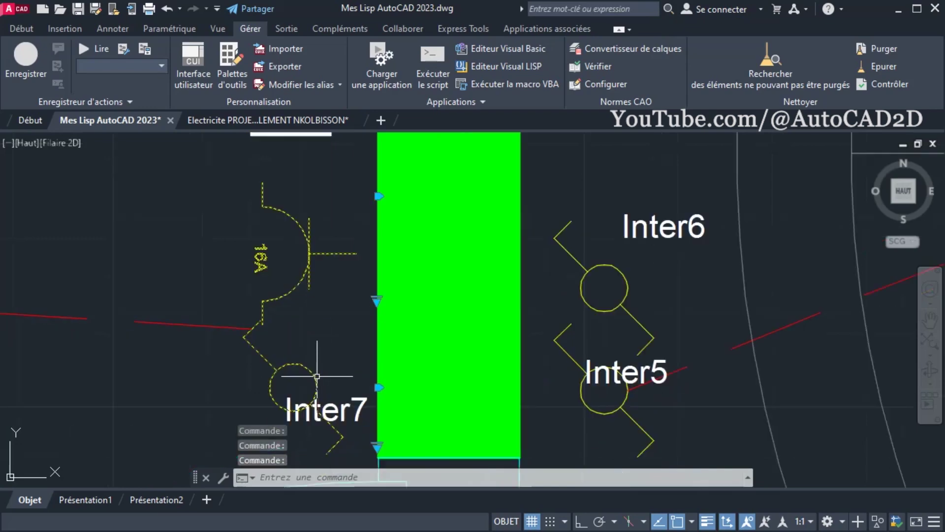
{"action": "scroll", "coordinate": [317, 377], "scroll_direction": "up", "scroll_amount": 1}
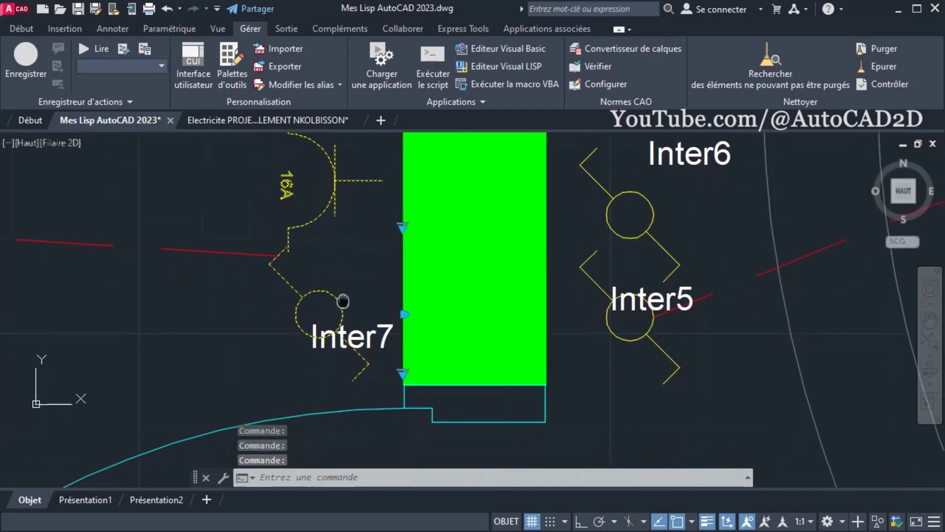
{"action": "left_click", "coordinate": [413, 347]}
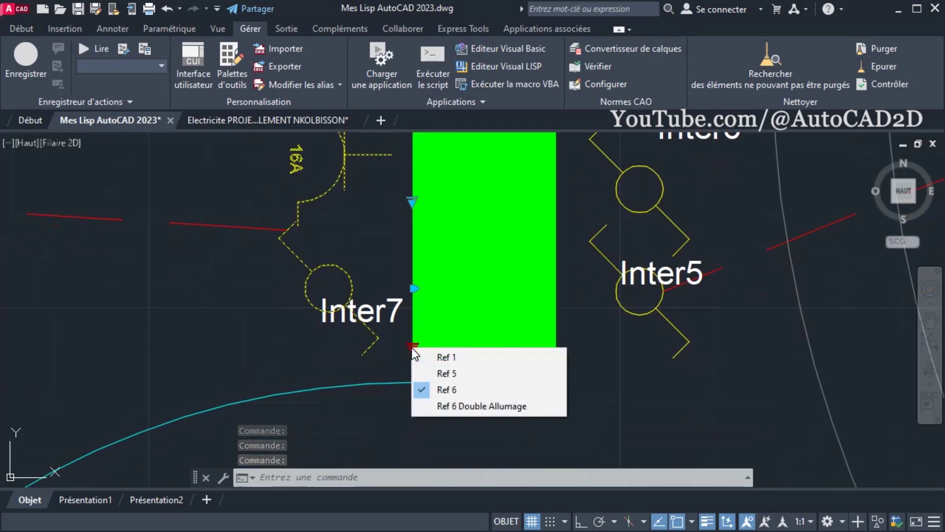
{"action": "left_click", "coordinate": [427, 404]}
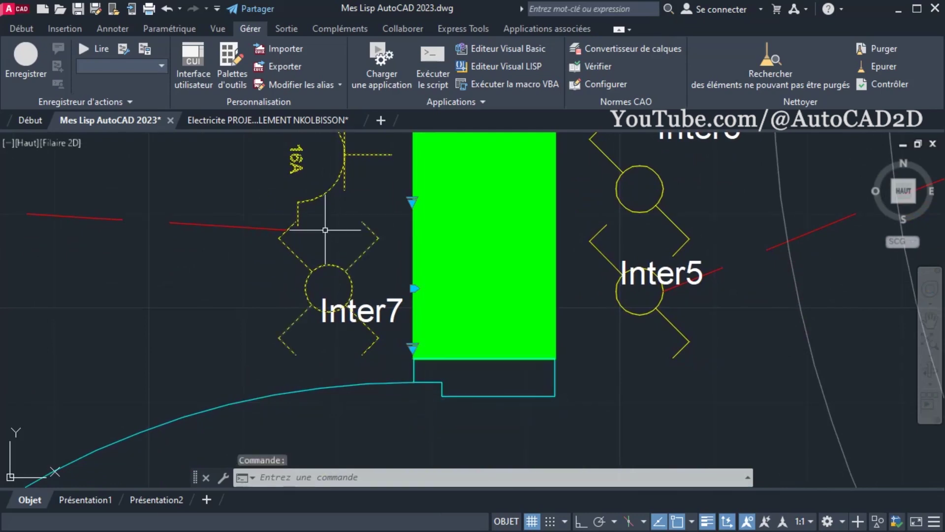
{"action": "left_click", "coordinate": [413, 348]}
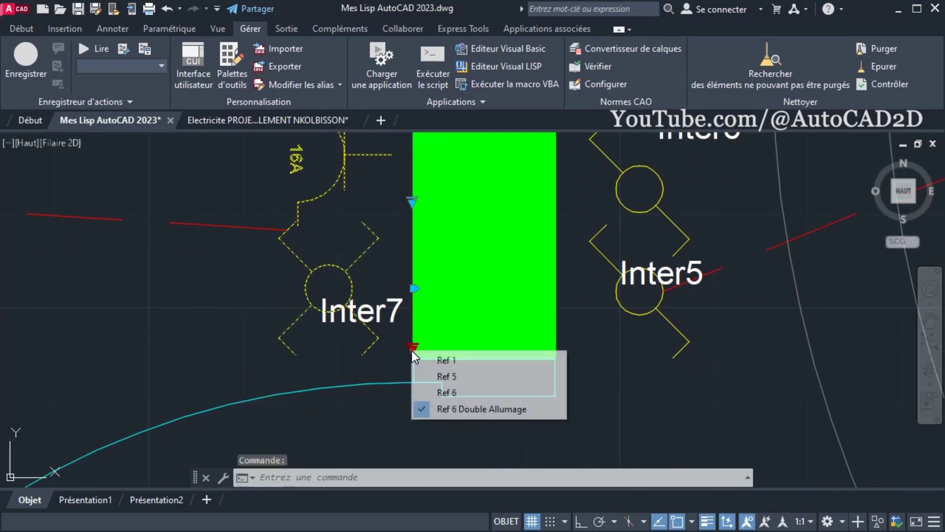
{"action": "left_click", "coordinate": [431, 376]}
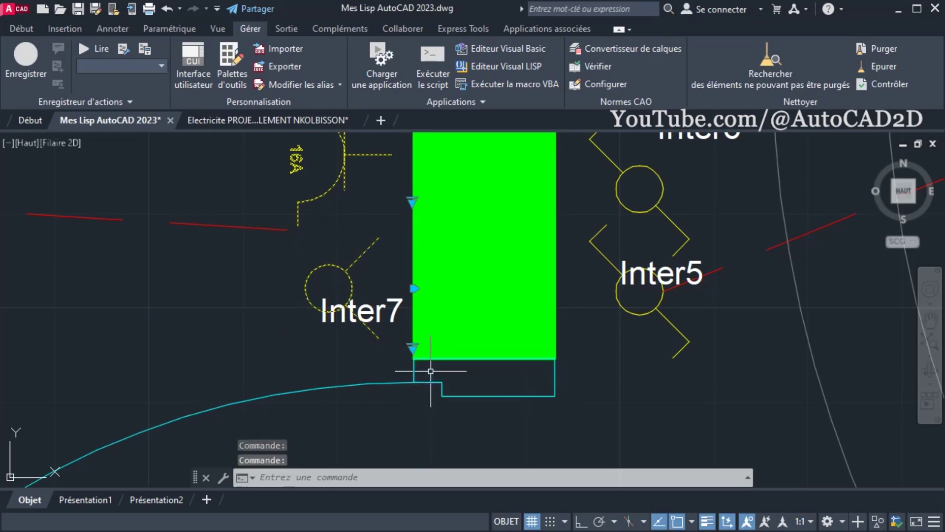
Step: Cancel an edge-grip edit, try another Inter7 reference symbol, and cancel the stray selection
{"action": "left_click", "coordinate": [417, 283]}
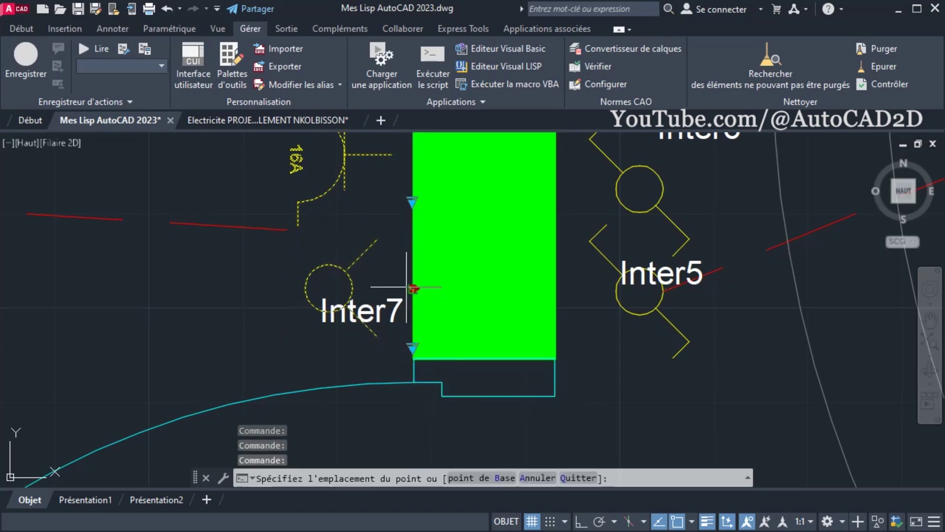
{"action": "key", "text": "Escape"}
{"action": "left_click", "coordinate": [413, 348]}
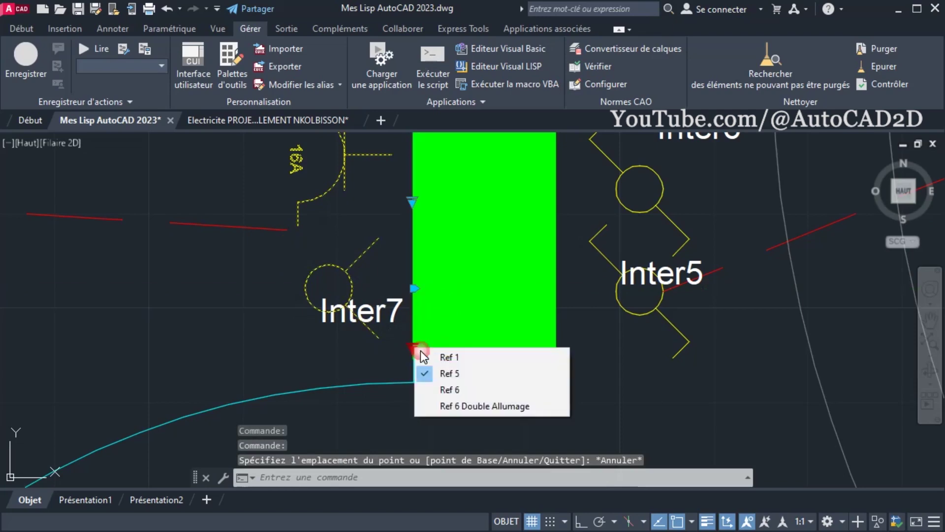
{"action": "left_click", "coordinate": [448, 386]}
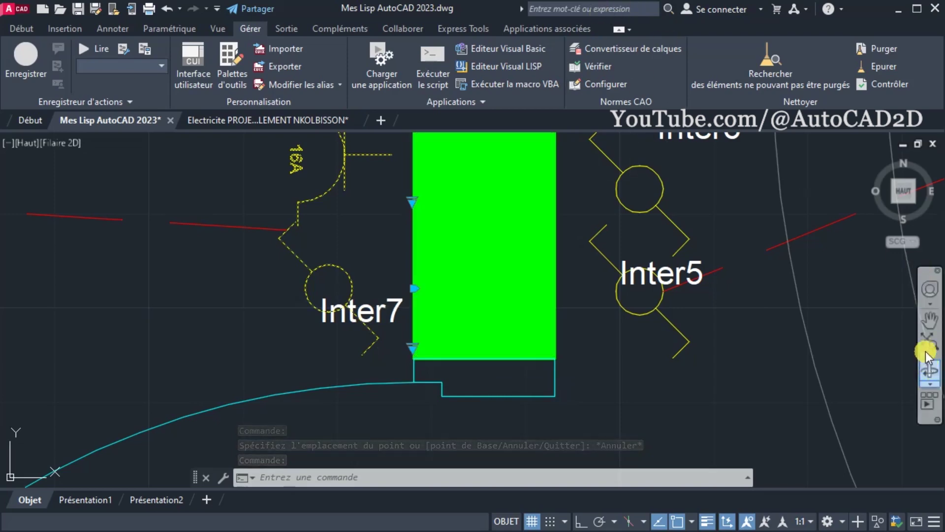
{"action": "left_click", "coordinate": [925, 353]}
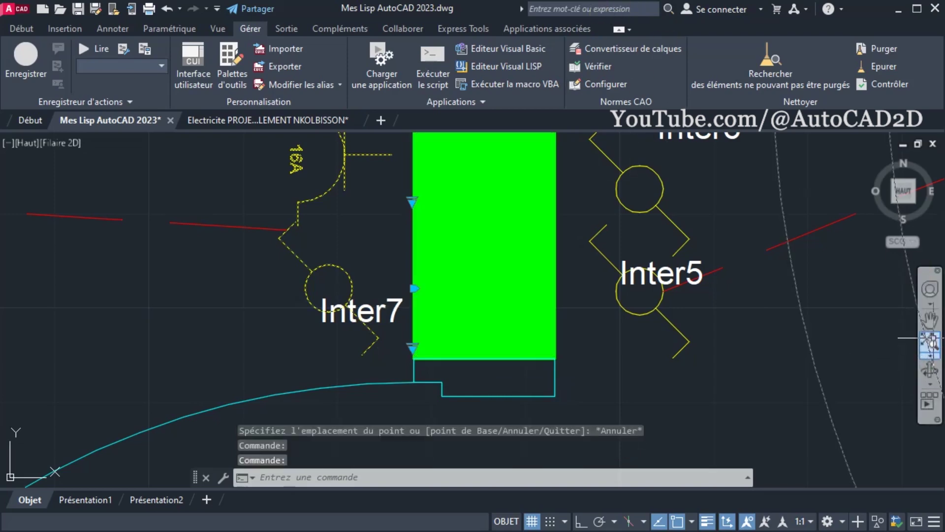
{"action": "left_click", "coordinate": [932, 340]}
{"action": "key", "text": "Escape"}
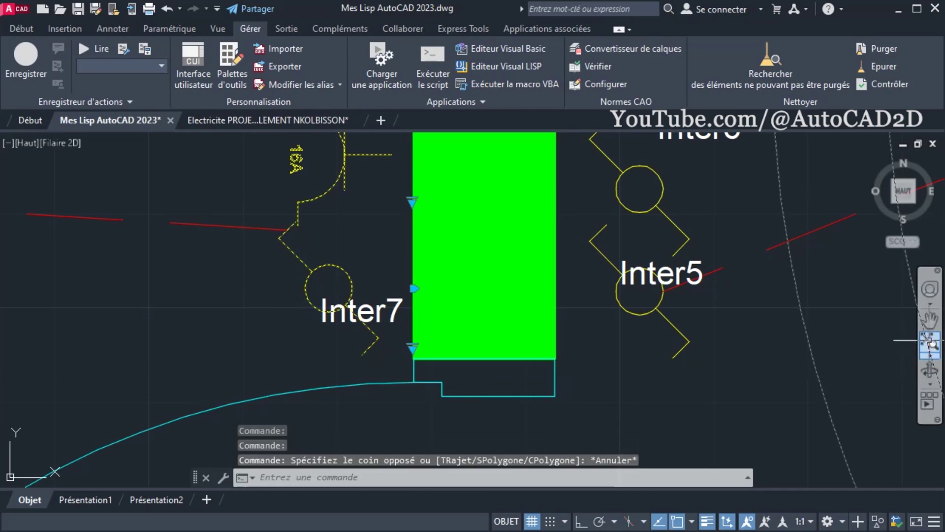
Step: Zoom to extents so the whole apartment lighting plan with its circuit wires fits the view
{"action": "left_click", "coordinate": [927, 345]}
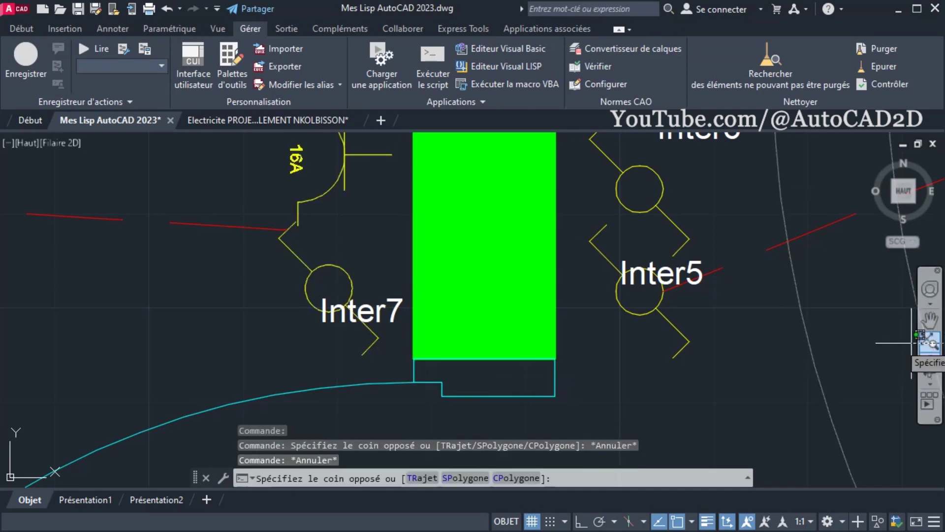
{"action": "left_click", "coordinate": [726, 351]}
{"action": "scroll", "coordinate": [726, 351], "scroll_direction": "down", "scroll_amount": 2}
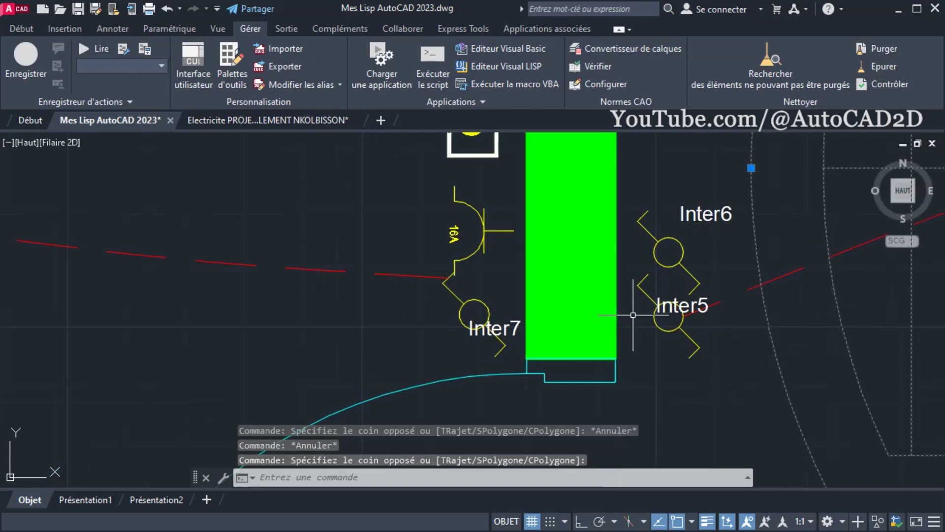
{"action": "scroll", "coordinate": [635, 314], "scroll_direction": "up", "scroll_amount": 2}
{"action": "scroll", "coordinate": [599, 312], "scroll_direction": "down", "scroll_amount": 2}
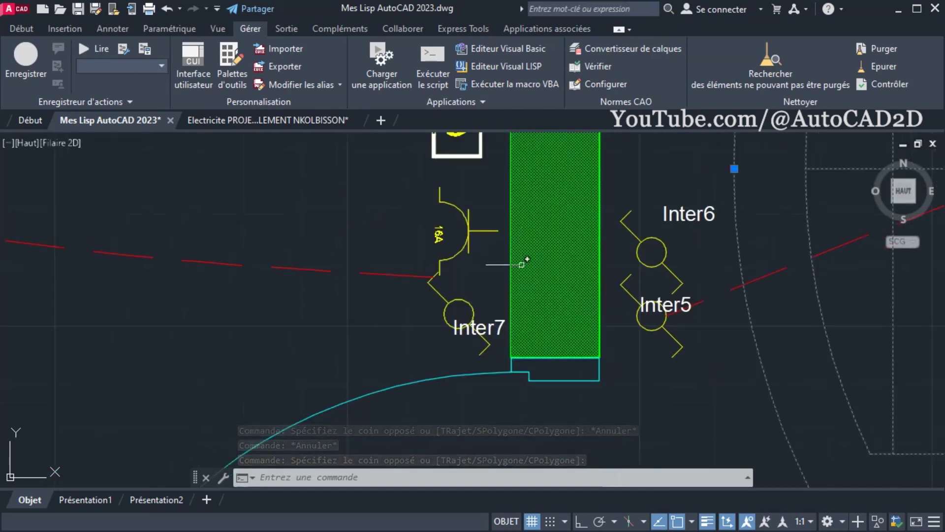
{"action": "type", "text": "z"}
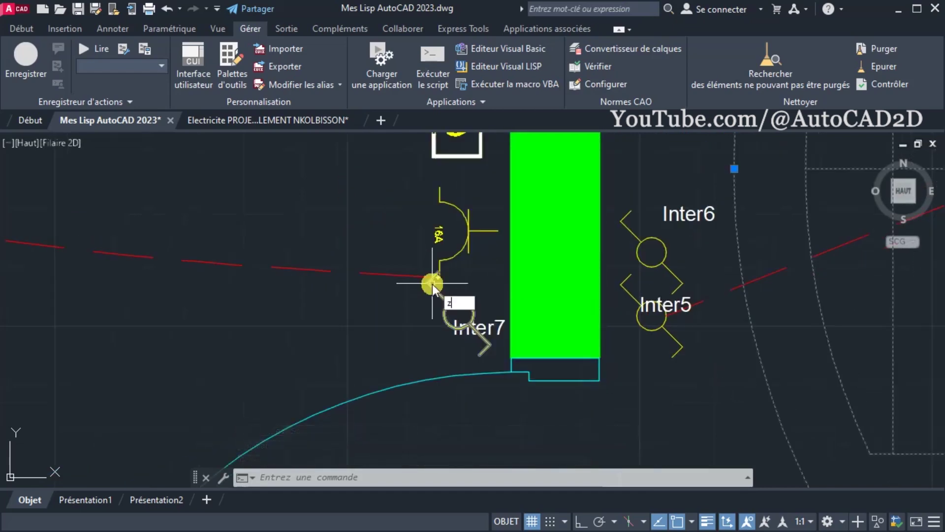
{"action": "type", "text": "oom"}
{"action": "key", "text": "Return"}
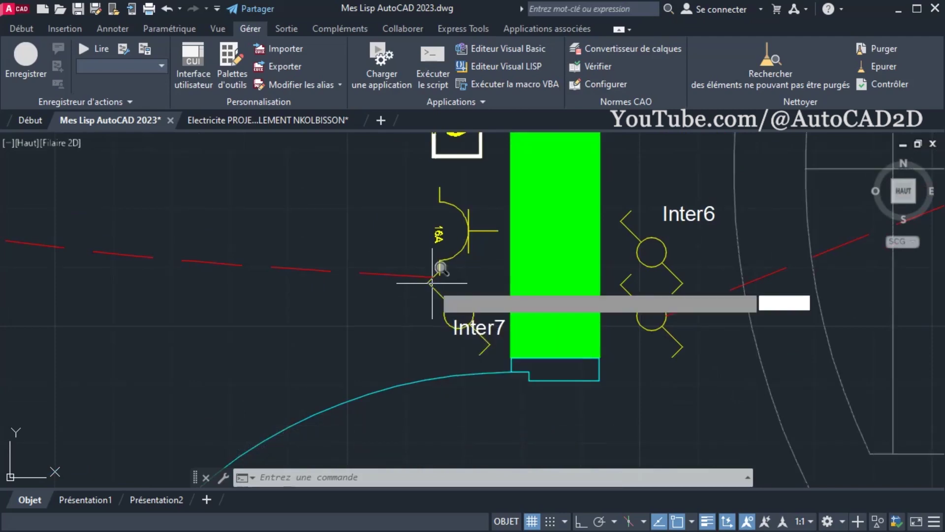
{"action": "type", "text": "et"}
{"action": "key", "text": "Return"}
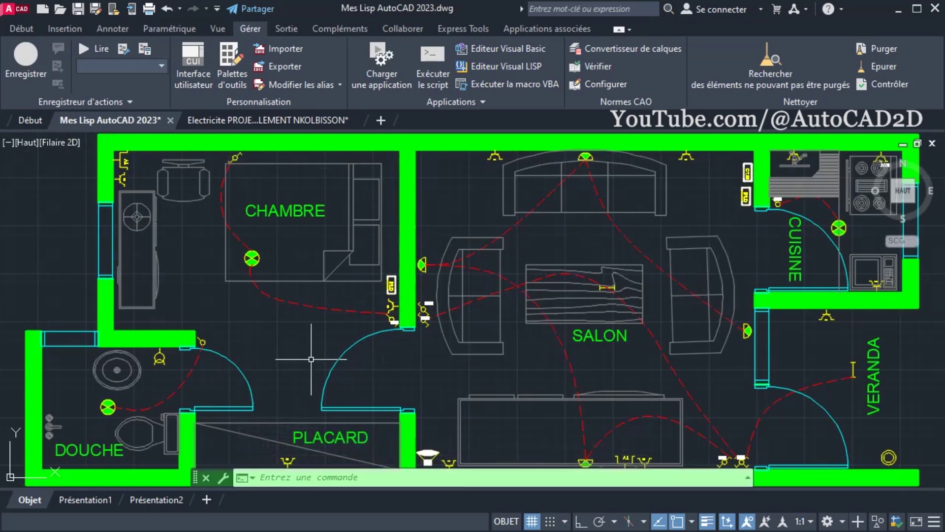
Step: Load DBCount.lsp from the Mes Lips Personalises folder with APPLOAD
{"action": "type", "text": "A"}
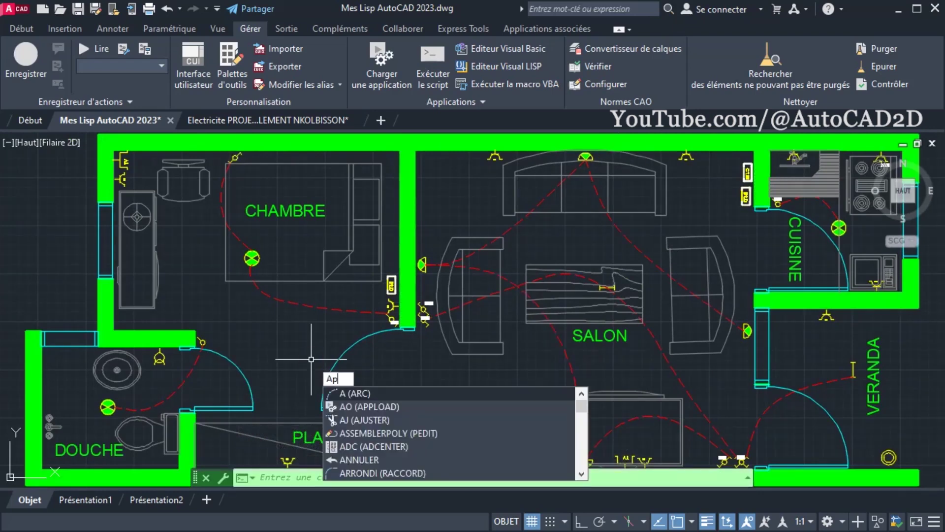
{"action": "type", "text": "PP"}
{"action": "key", "text": "Return"}
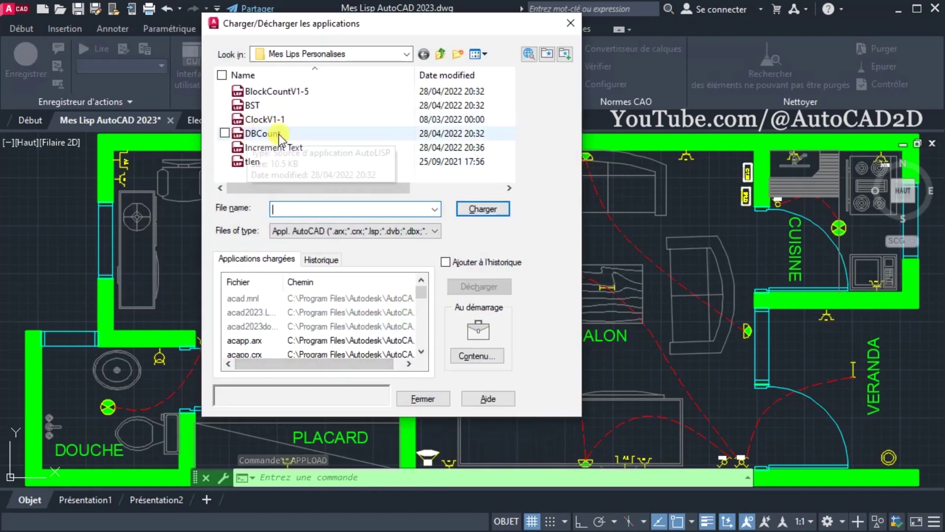
{"action": "mouse_move", "coordinate": [351, 178]}
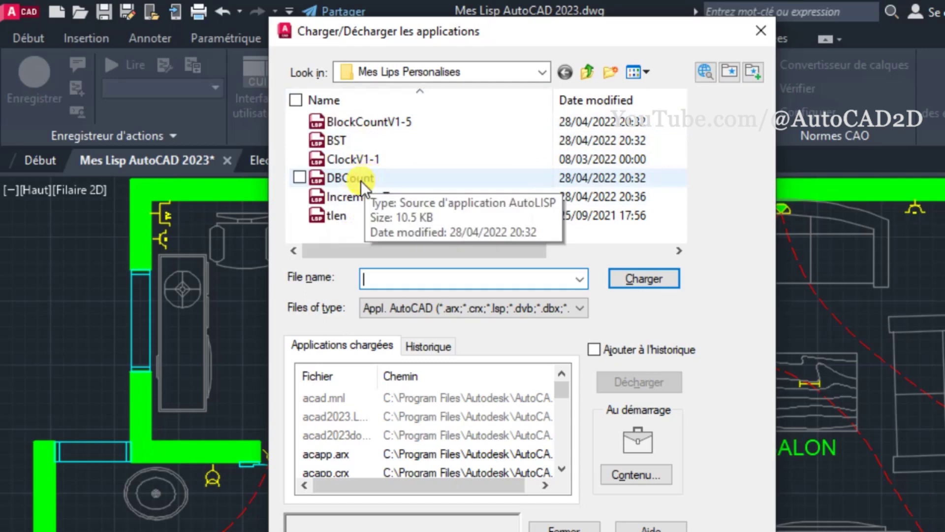
{"action": "left_click", "coordinate": [343, 181]}
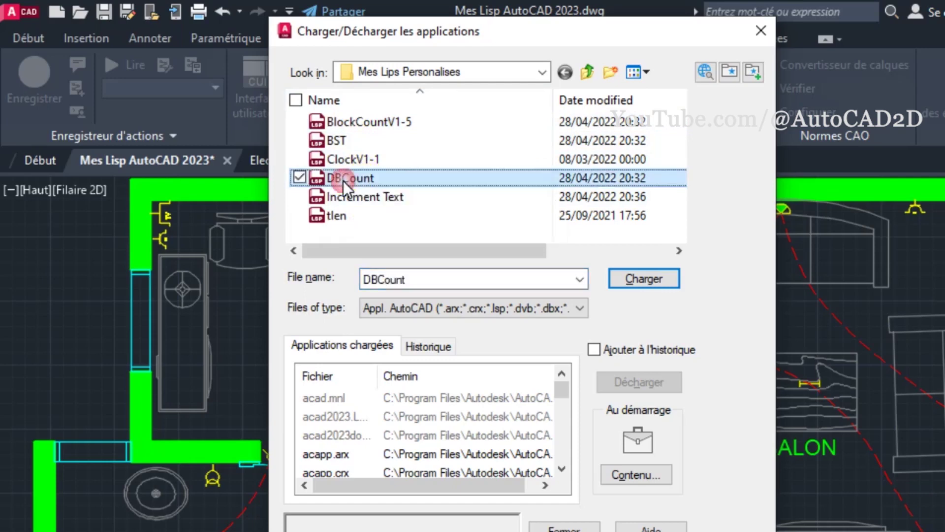
{"action": "left_click", "coordinate": [642, 279]}
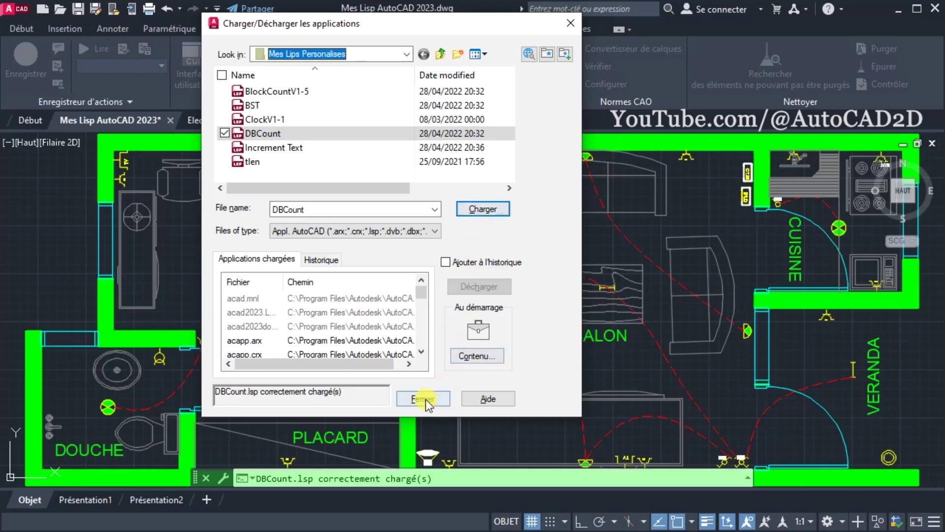
{"action": "left_click", "coordinate": [426, 400]}
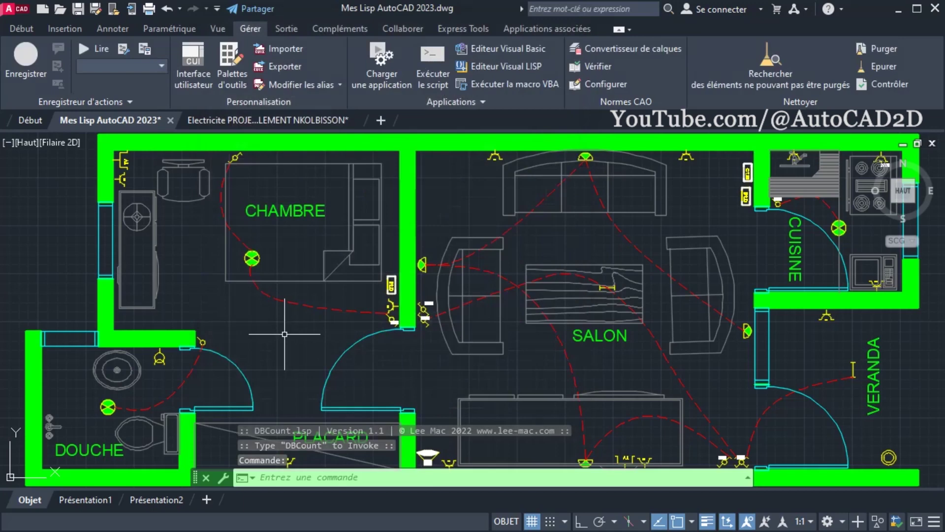
Step: Start the DBCOUNT block count command from the command-line suggestions
{"action": "type", "text": "DBLoc"}
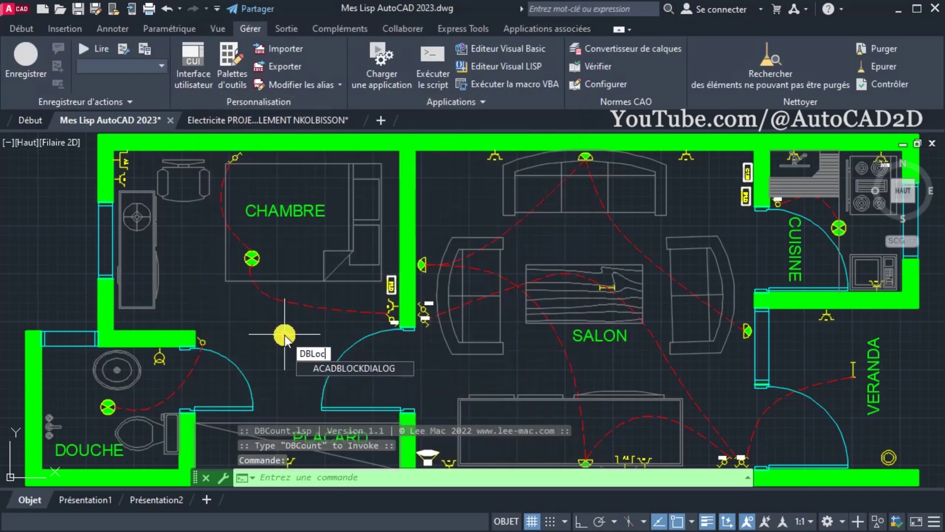
{"action": "key", "text": "BackSpace"}
{"action": "key", "text": "BackSpace"}
{"action": "key", "text": "BackSpace"}
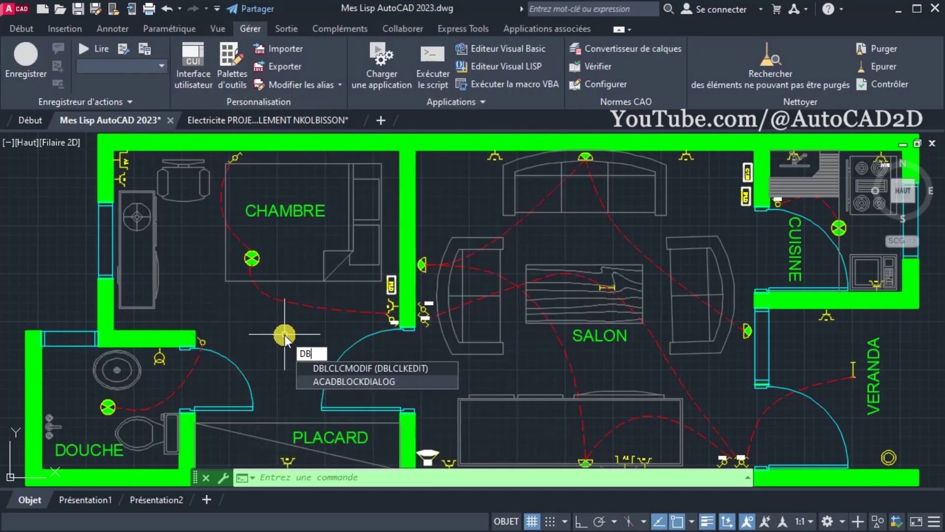
{"action": "key", "text": "Down"}
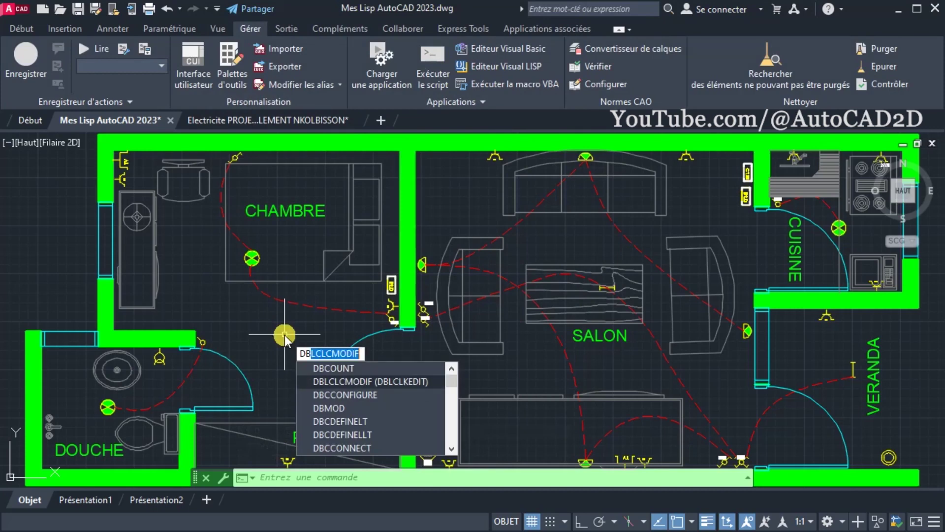
{"action": "key", "text": "Up"}
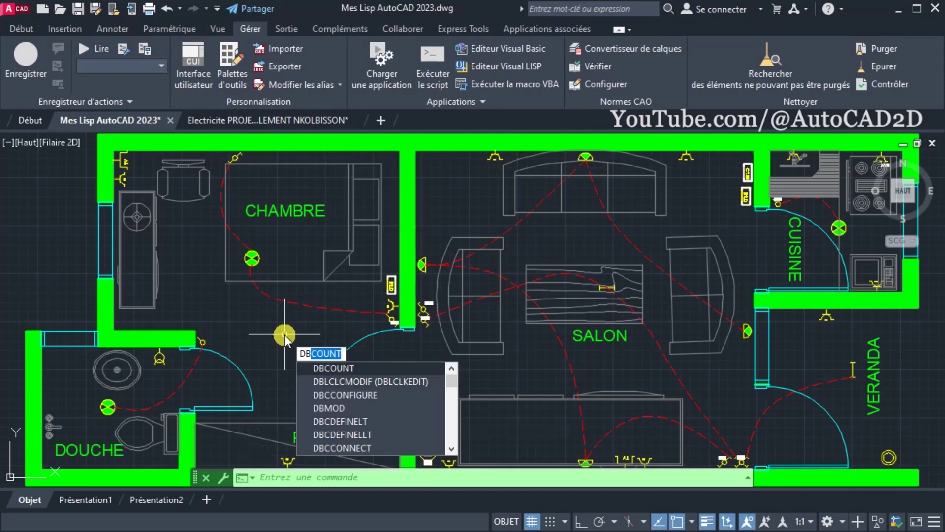
{"action": "key", "text": "Return"}
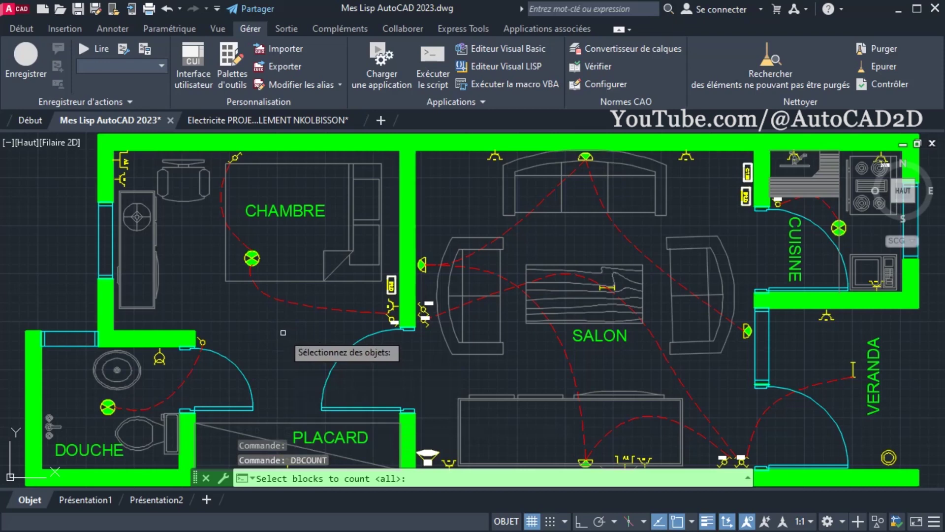
Step: Window-select the entire floor plan as the objects to count
{"action": "scroll", "coordinate": [278, 329], "scroll_direction": "down", "scroll_amount": 4}
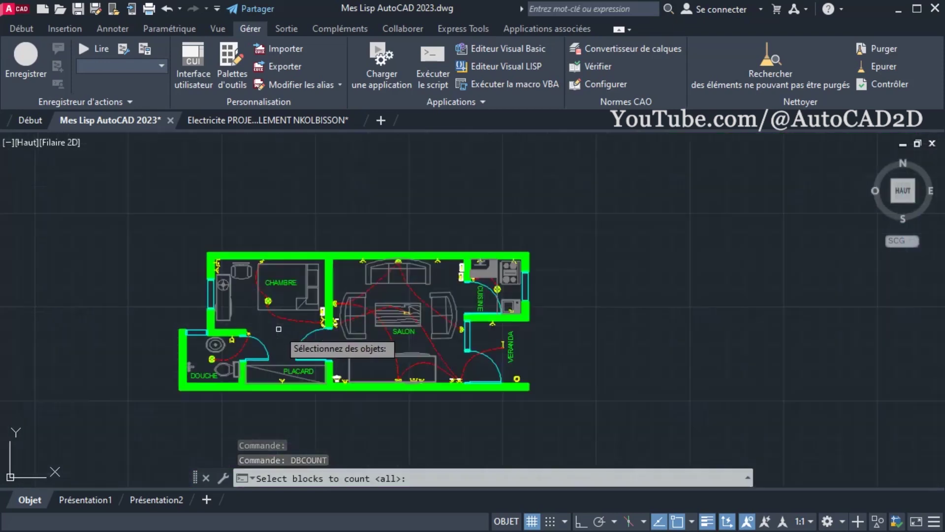
{"action": "scroll", "coordinate": [278, 329], "scroll_direction": "up", "scroll_amount": 2}
{"action": "left_click", "coordinate": [85, 187]}
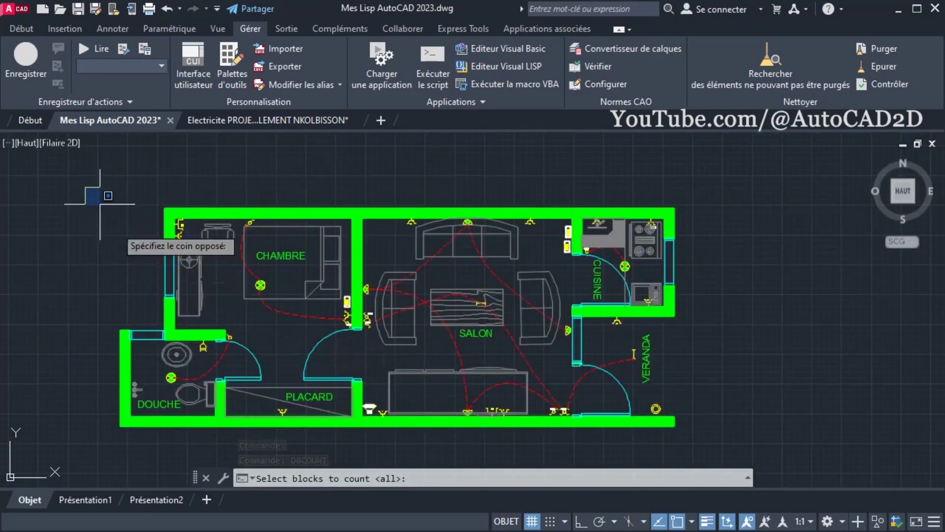
{"action": "left_click", "coordinate": [680, 443]}
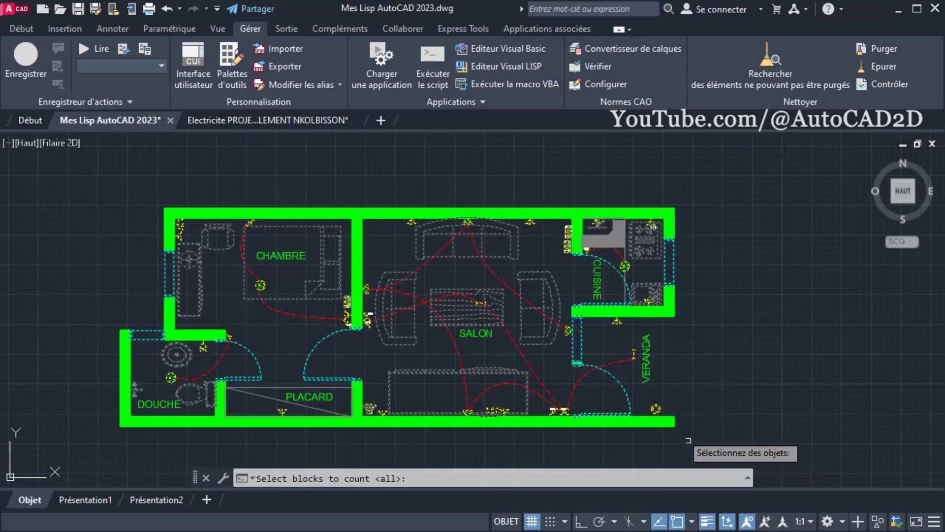
{"action": "scroll", "coordinate": [558, 373], "scroll_direction": "up", "scroll_amount": 2}
{"action": "scroll", "coordinate": [557, 371], "scroll_direction": "down", "scroll_amount": 2}
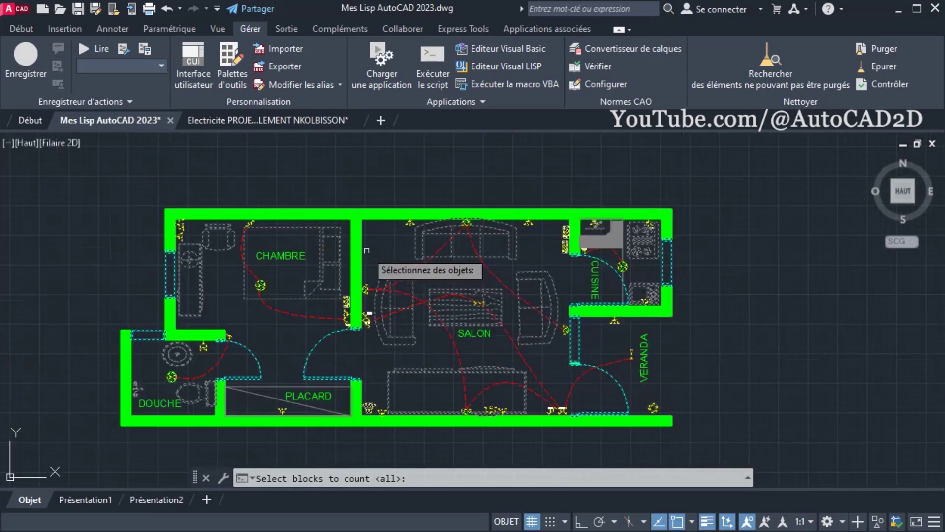
Step: End selection, review the block totals list, and output the tally as CSV
{"action": "key", "text": "Return"}
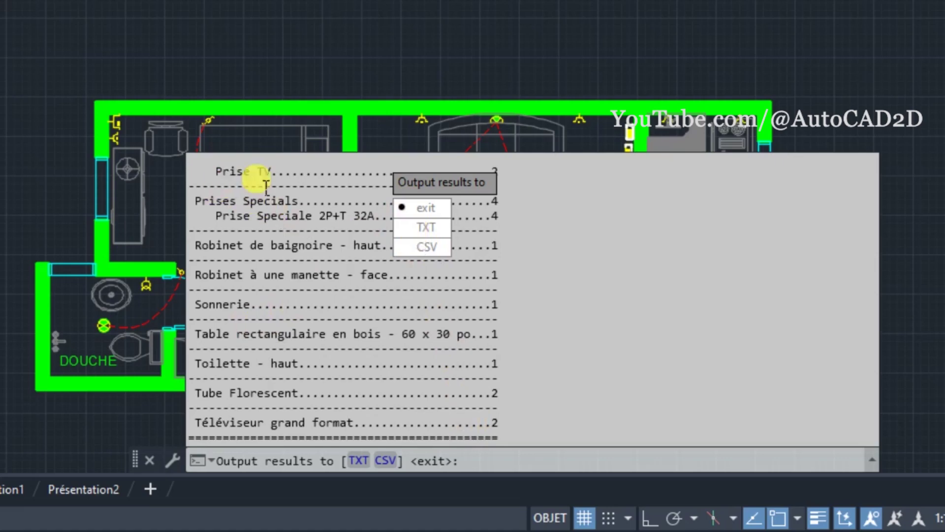
{"action": "left_click", "coordinate": [424, 216]}
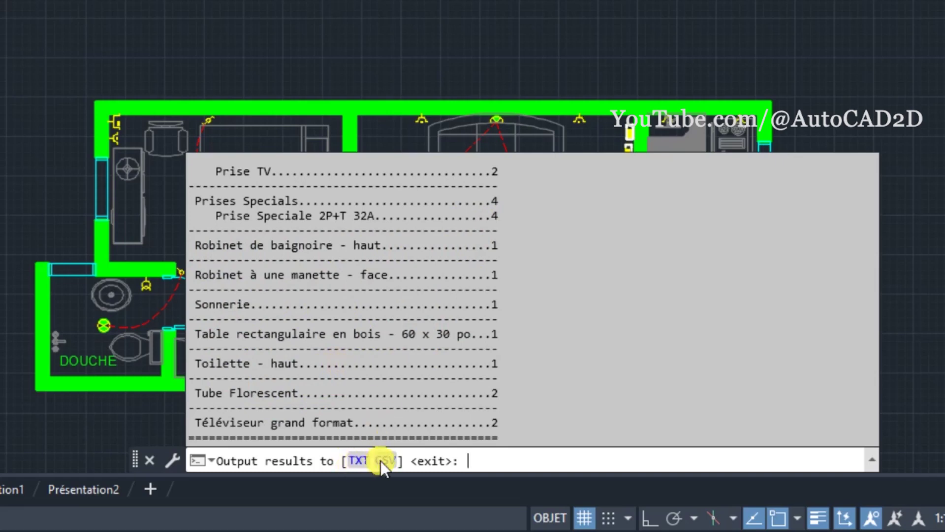
{"action": "key", "text": "F2"}
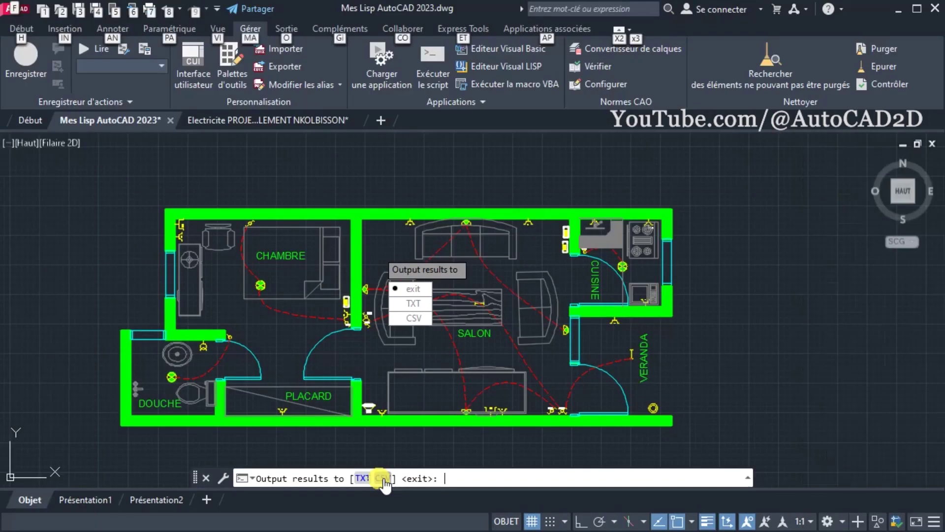
{"action": "left_click", "coordinate": [382, 478]}
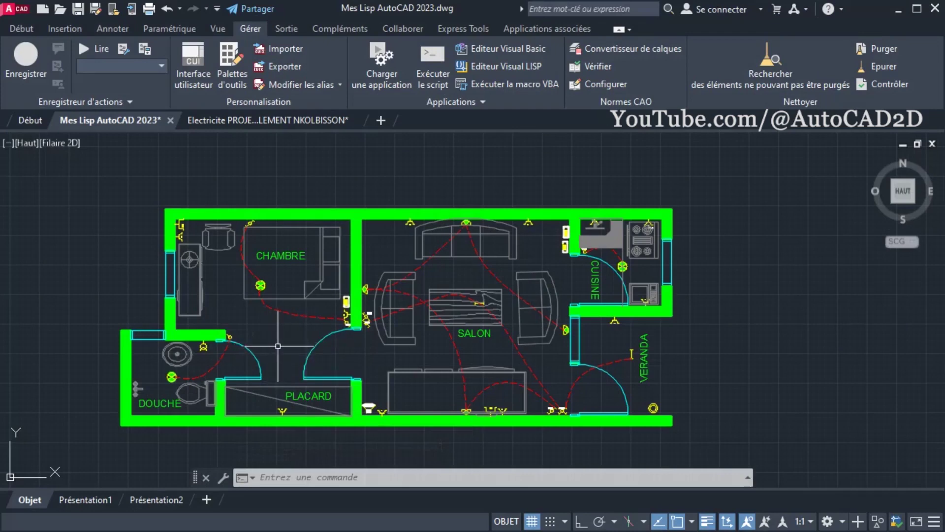
Step: Zoom to extents so the whole drawing is in view
{"action": "type", "text": "ZOOM"}
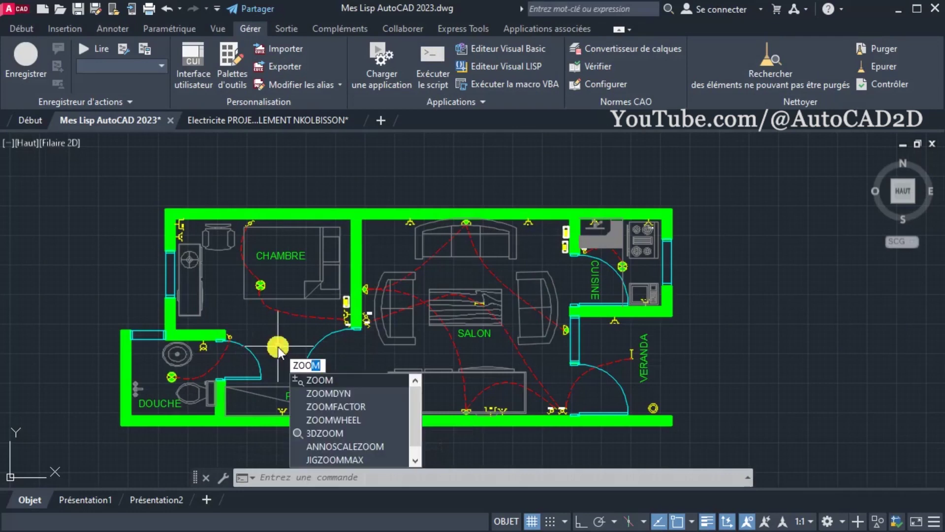
{"action": "key", "text": "Return"}
{"action": "scroll", "coordinate": [278, 346], "scroll_direction": "up", "scroll_amount": 2}
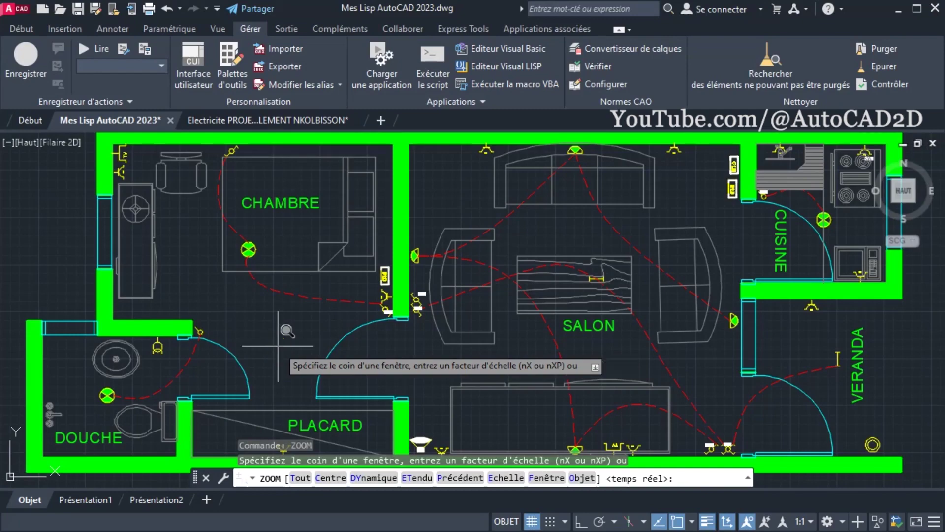
{"action": "type", "text": "et"}
{"action": "key", "text": "Return"}
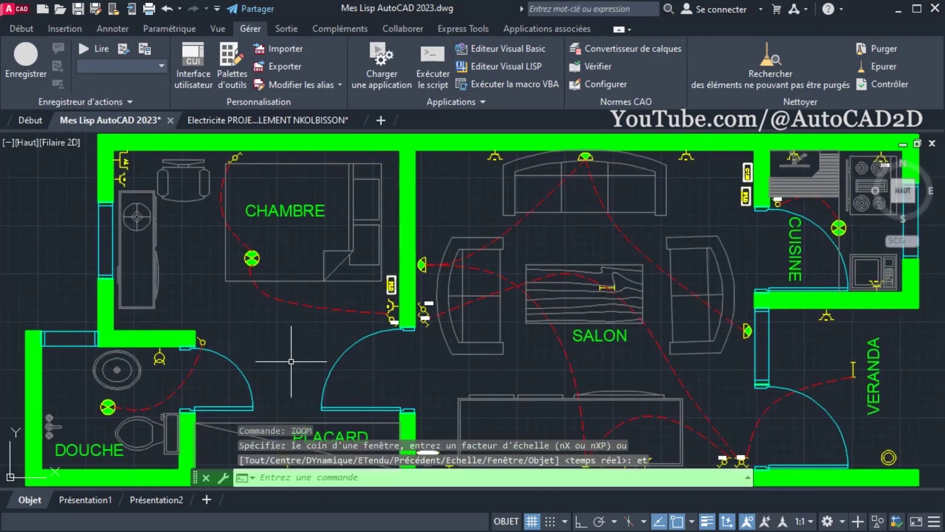
Step: Load BlockCountV1-5.lsp from Mes Lips Personalises with APPLOAD
{"action": "type", "text": "A"}
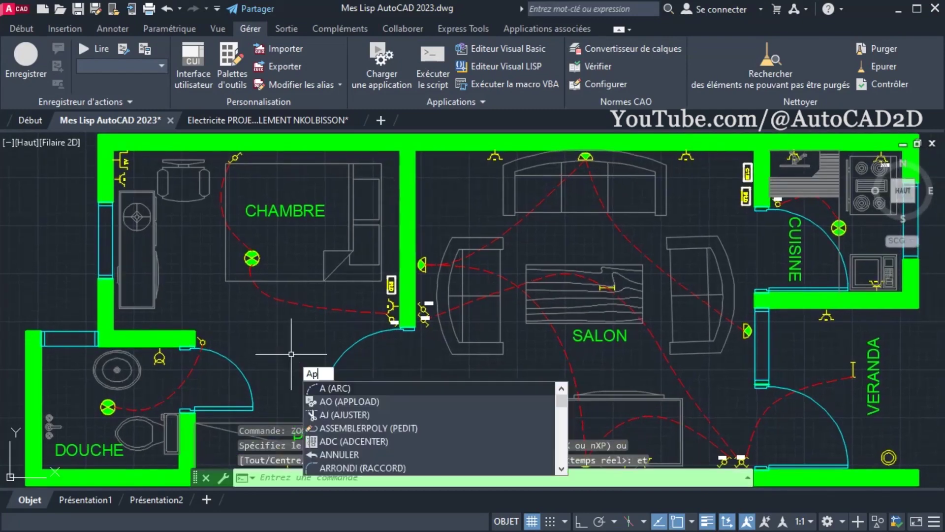
{"action": "type", "text": "PPLOAD"}
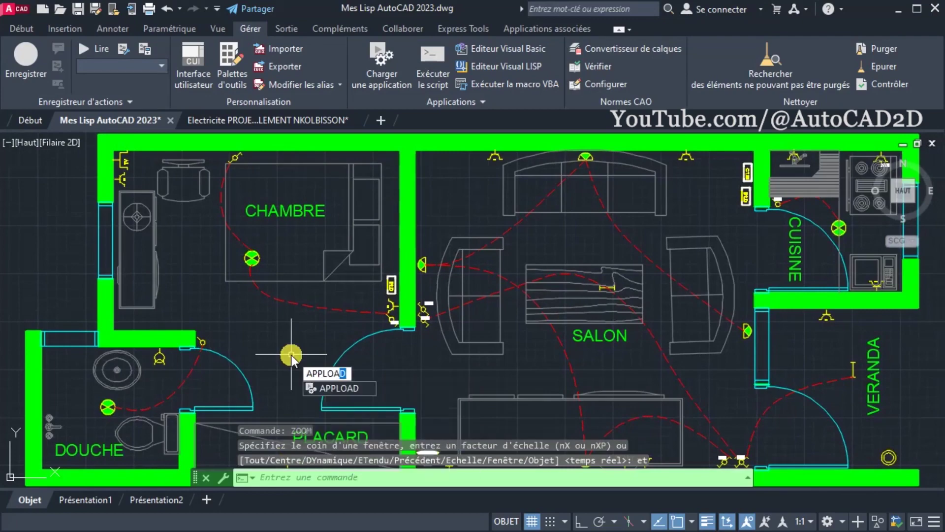
{"action": "key", "text": "Return"}
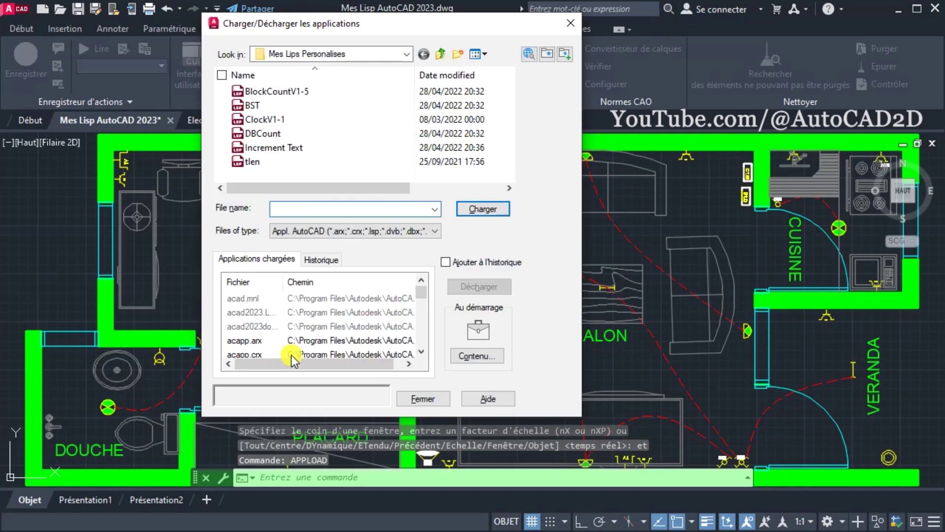
{"action": "left_click", "coordinate": [266, 93]}
{"action": "left_click", "coordinate": [483, 209]}
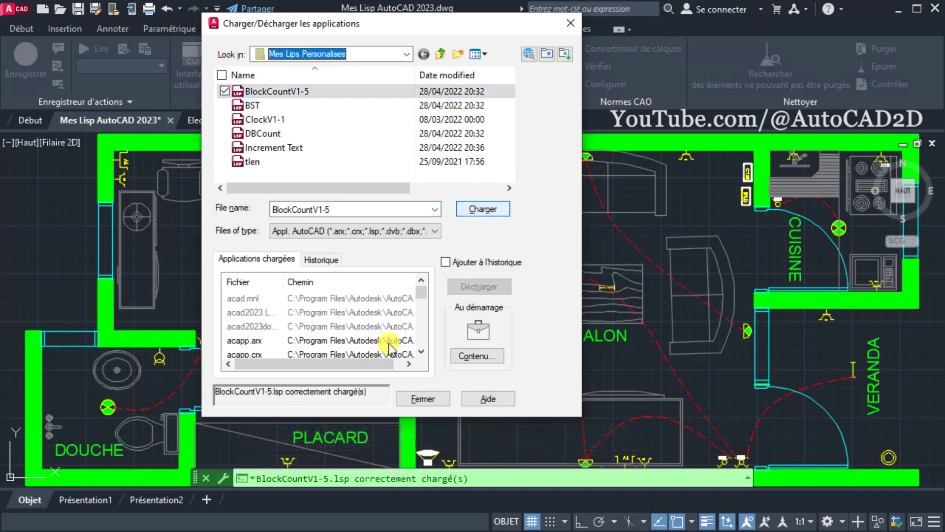
{"action": "left_click", "coordinate": [418, 398]}
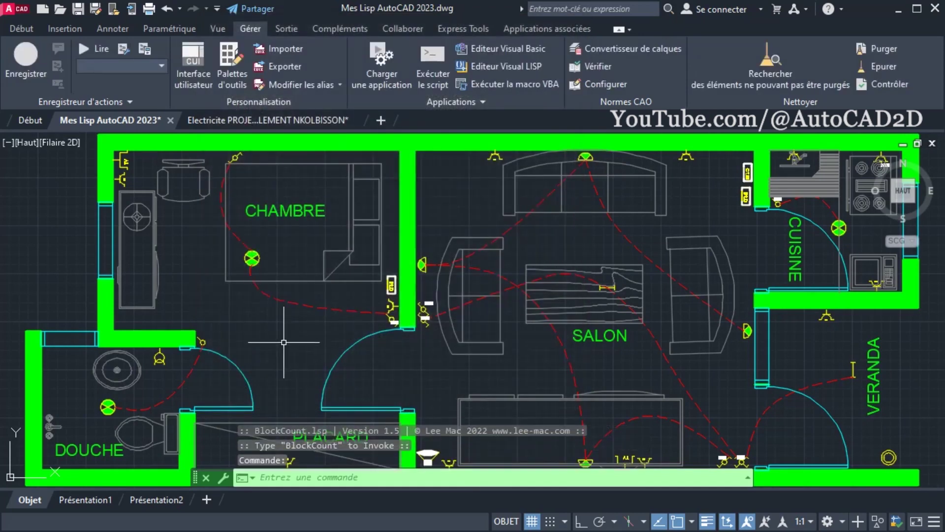
Step: Run BLOCKCOUNT on a window selection of the whole plan to list block quantities
{"action": "type", "text": "BLOC"}
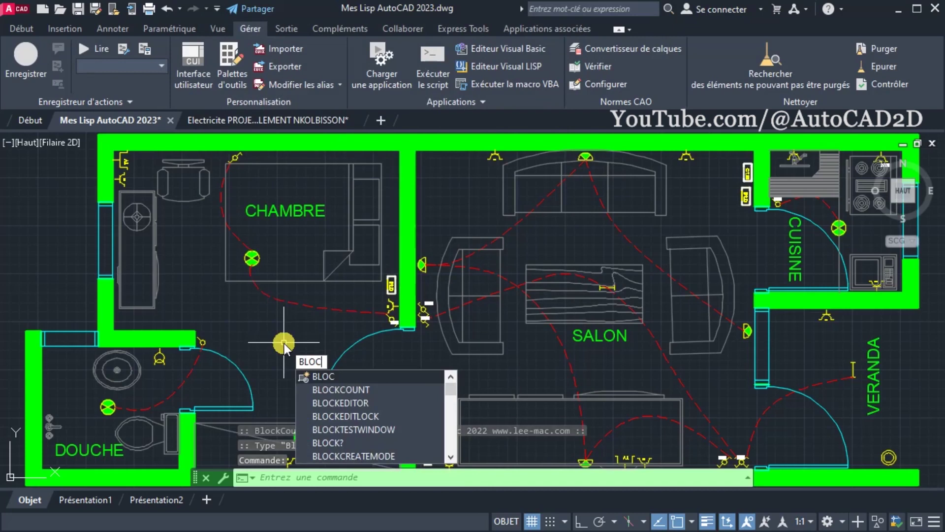
{"action": "type", "text": "KCOUNT"}
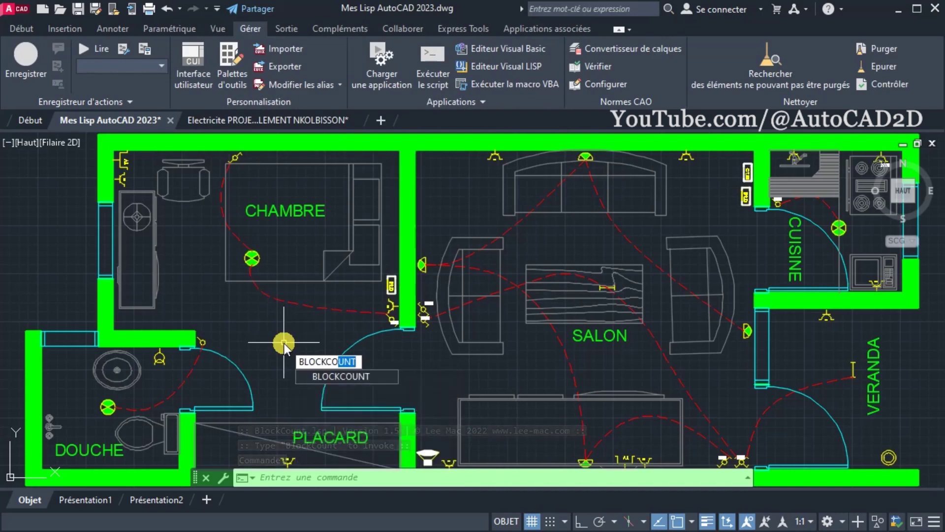
{"action": "key", "text": "Return"}
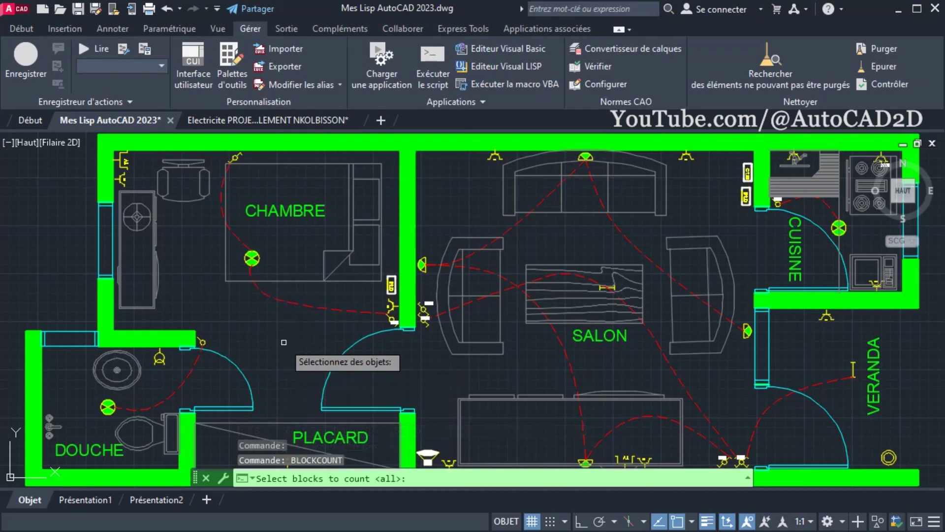
{"action": "scroll", "coordinate": [284, 343], "scroll_direction": "down", "scroll_amount": 3}
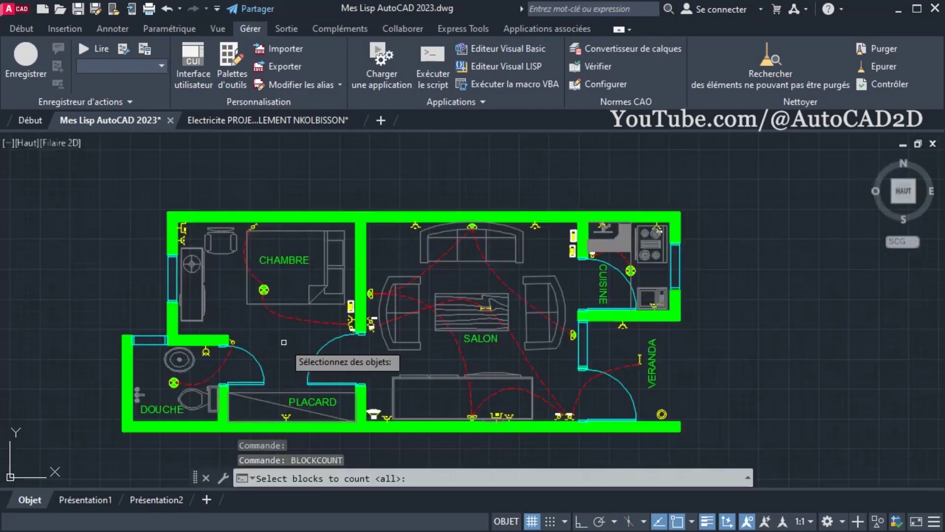
{"action": "left_click", "coordinate": [101, 186]}
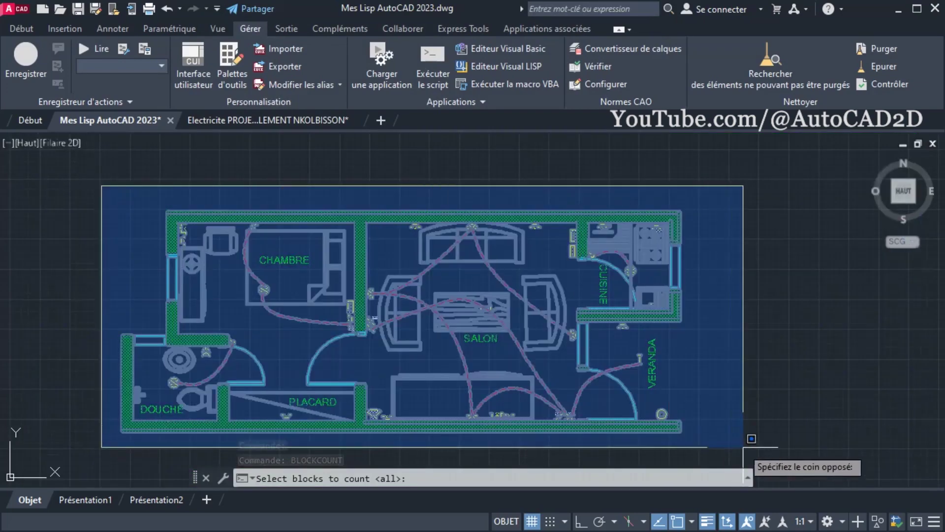
{"action": "left_click", "coordinate": [708, 480]}
{"action": "key", "text": "Return"}
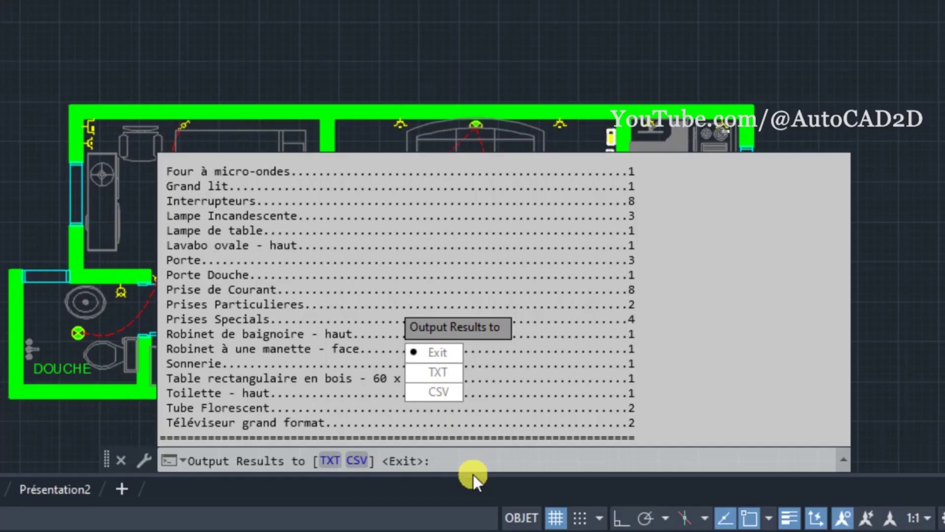
{"action": "left_click", "coordinate": [427, 358]}
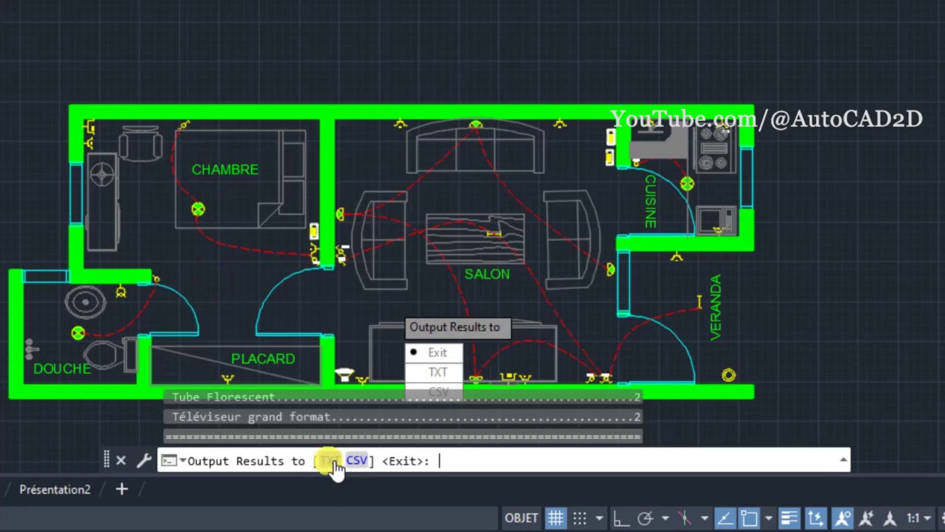
Step: Output the counts as TXT, saving 'Mes Lisp AutoCAD 2023' to the Desktop
{"action": "left_click", "coordinate": [329, 461]}
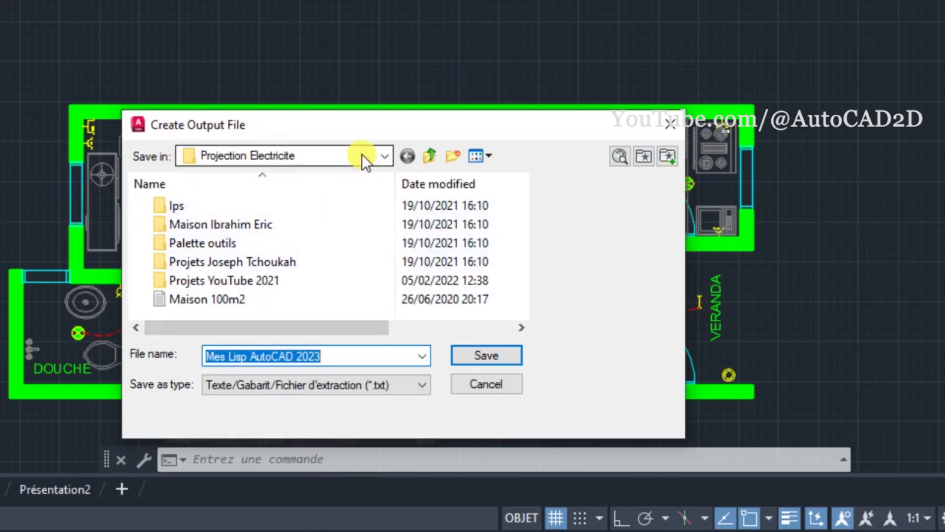
{"action": "left_click", "coordinate": [385, 158]}
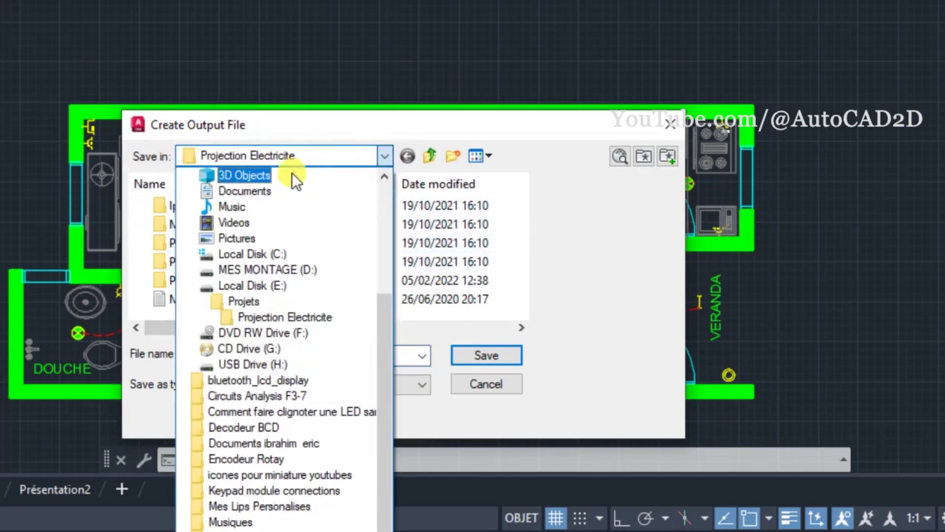
{"action": "scroll", "coordinate": [271, 199], "scroll_direction": "up", "scroll_amount": 3}
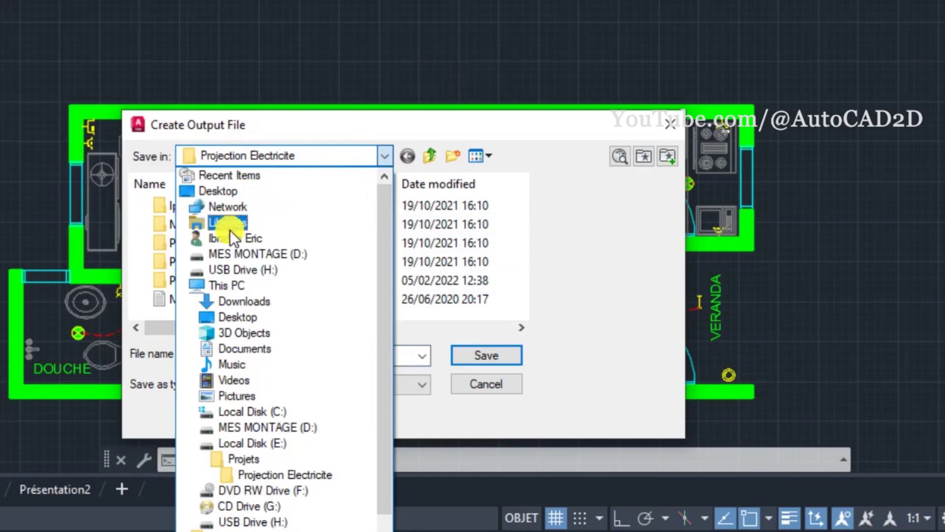
{"action": "left_click", "coordinate": [232, 194]}
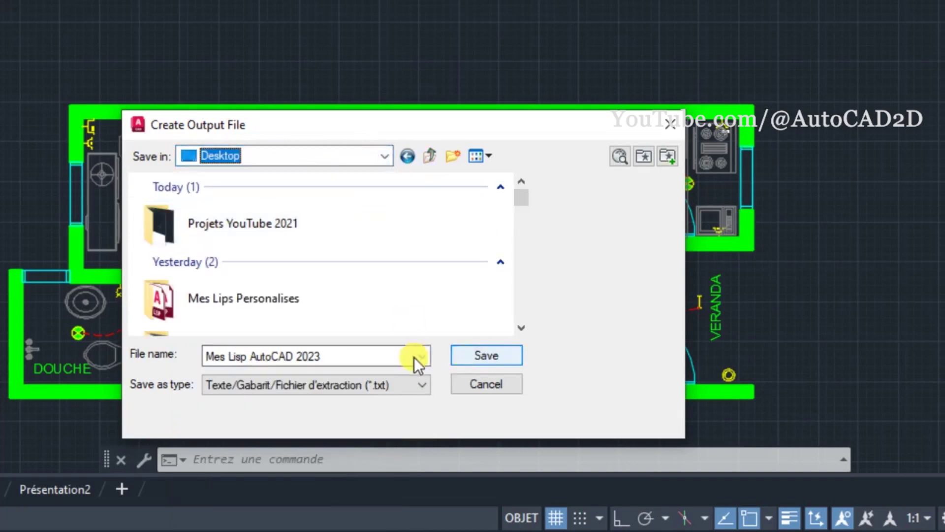
{"action": "left_click", "coordinate": [480, 353]}
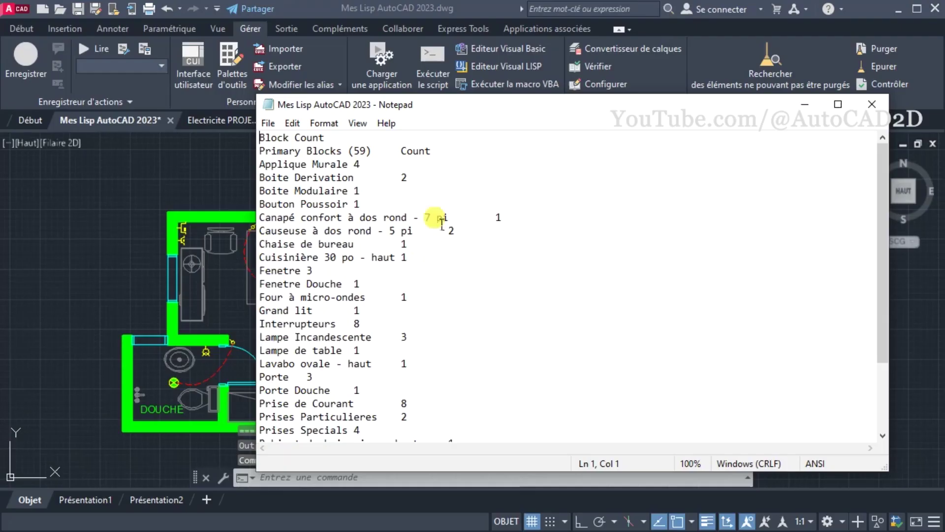
Step: Move the Notepad window aside and close the block count text file
{"action": "left_click_drag", "start_coordinate": [438, 105], "coordinate": [400, 116]}
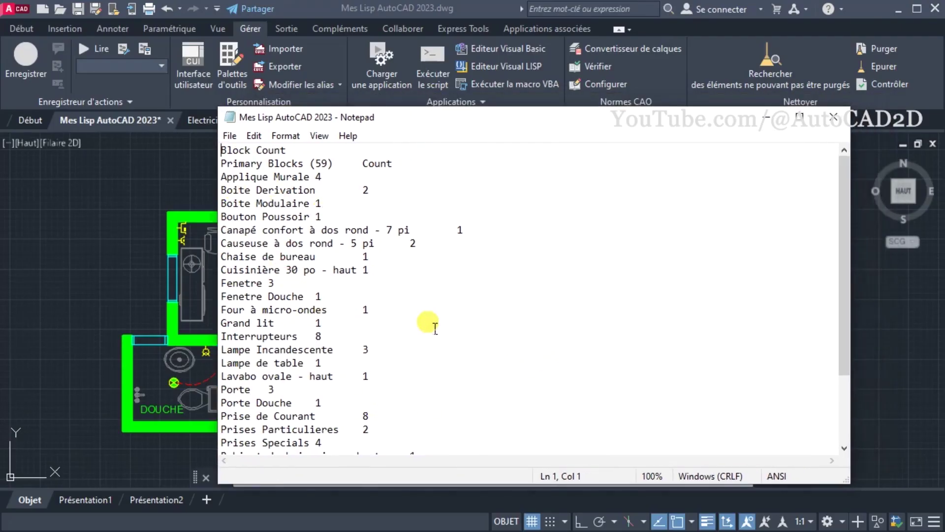
{"action": "left_click", "coordinate": [826, 119]}
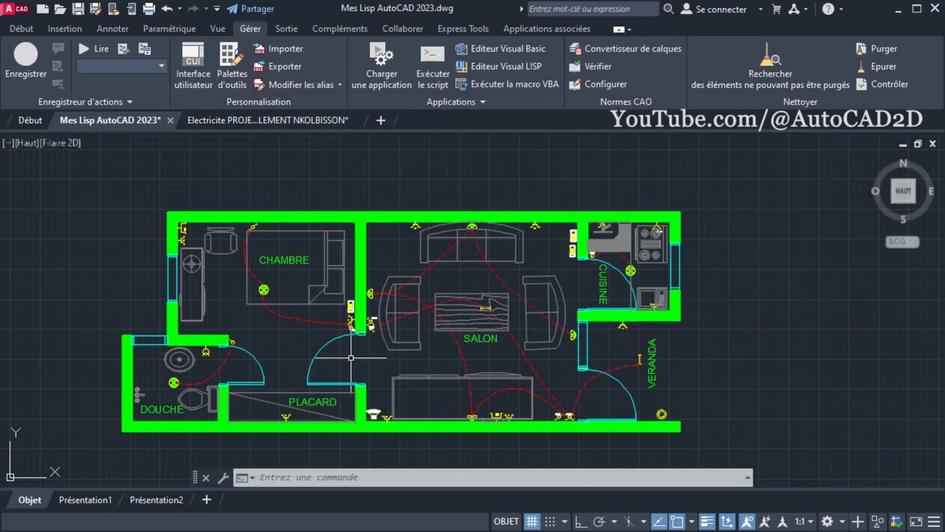
Step: Zoom to extents so the entire floor plan is visible
{"action": "scroll", "coordinate": [455, 371], "scroll_direction": "up", "scroll_amount": 2}
{"action": "scroll", "coordinate": [455, 371], "scroll_direction": "down", "scroll_amount": 4}
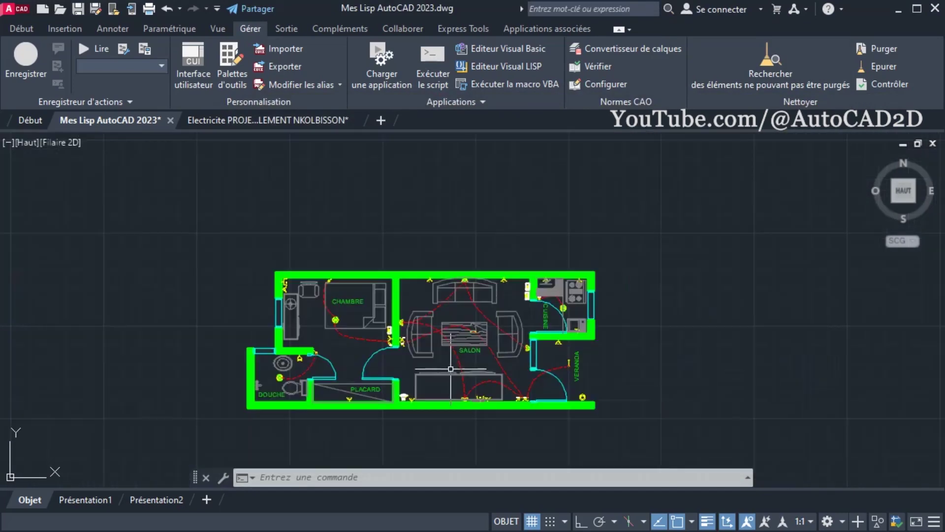
{"action": "scroll", "coordinate": [450, 361], "scroll_direction": "up", "scroll_amount": 2}
{"action": "type", "text": "Z"}
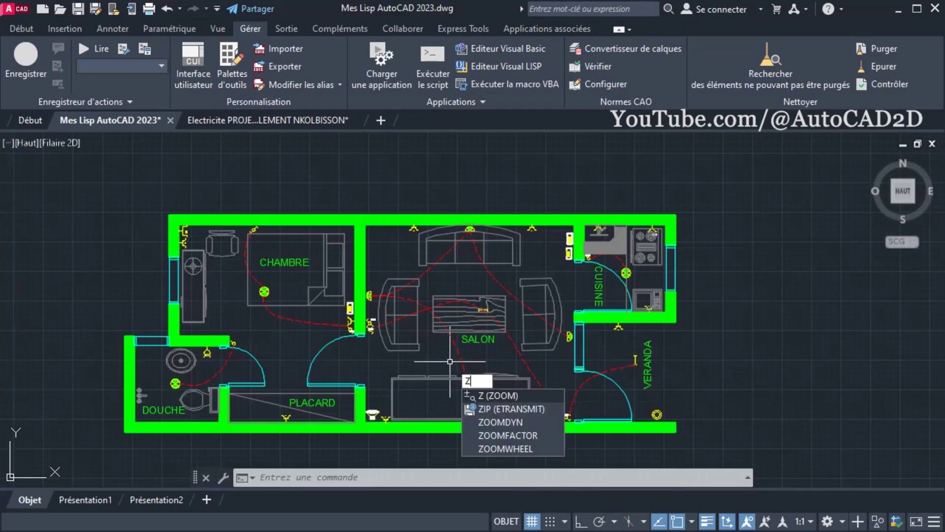
{"action": "type", "text": "OOM"}
{"action": "key", "text": "Return"}
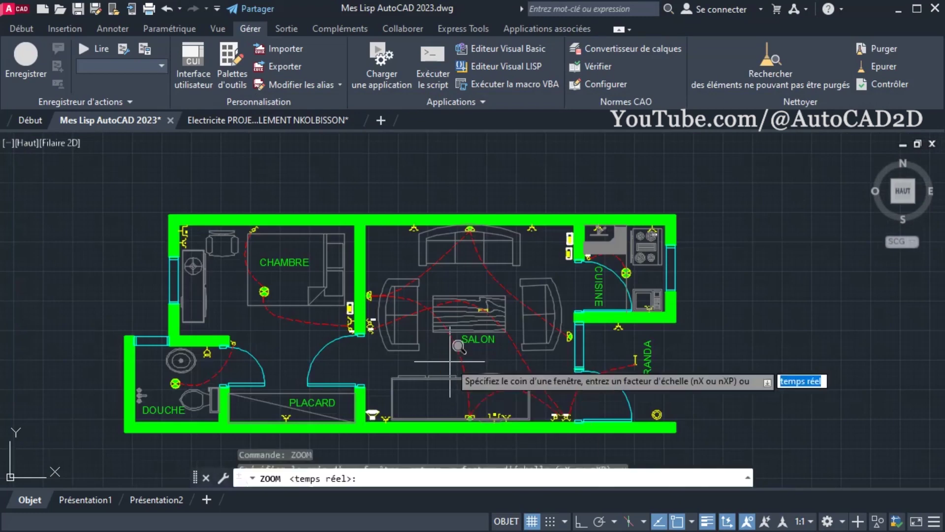
{"action": "type", "text": "et"}
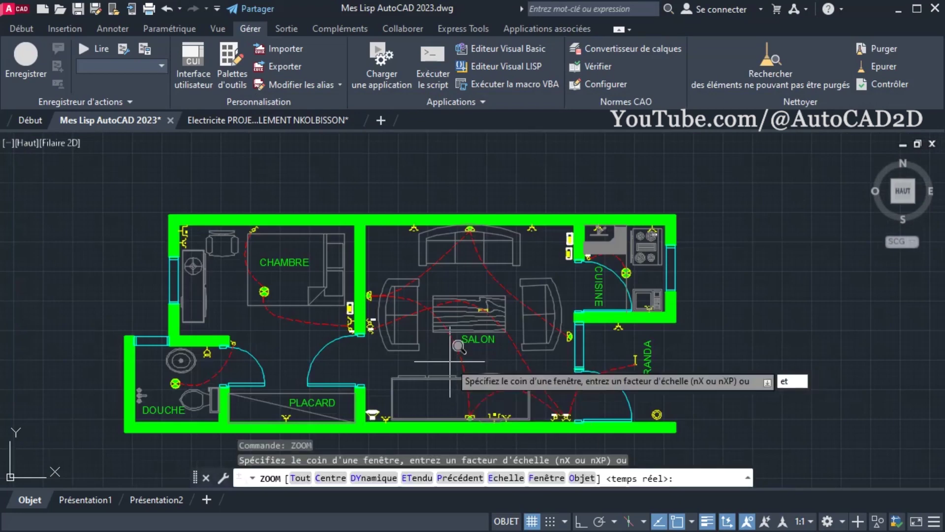
{"action": "key", "text": "Return"}
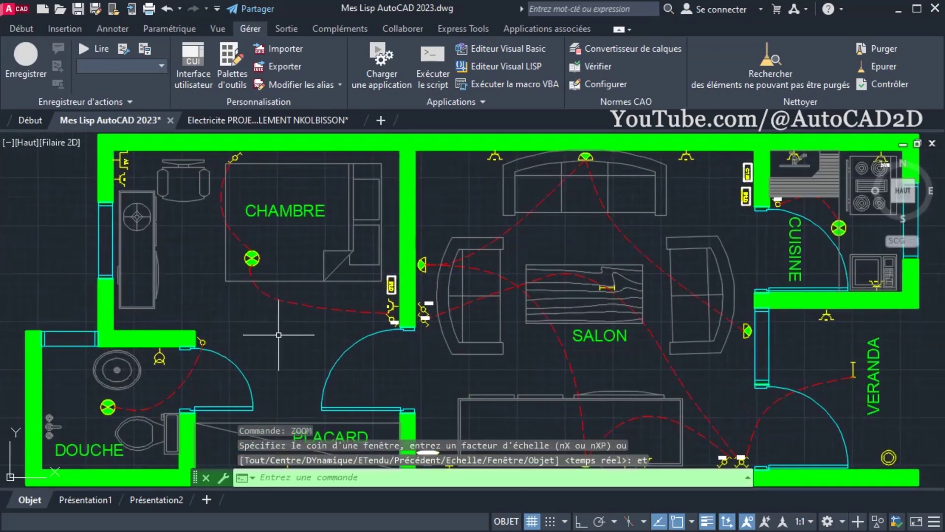
Step: Load BST.lsp from Mes Lips Personalises, choosing Toujours charger for the unsigned file
{"action": "type", "text": "APPLOAD"}
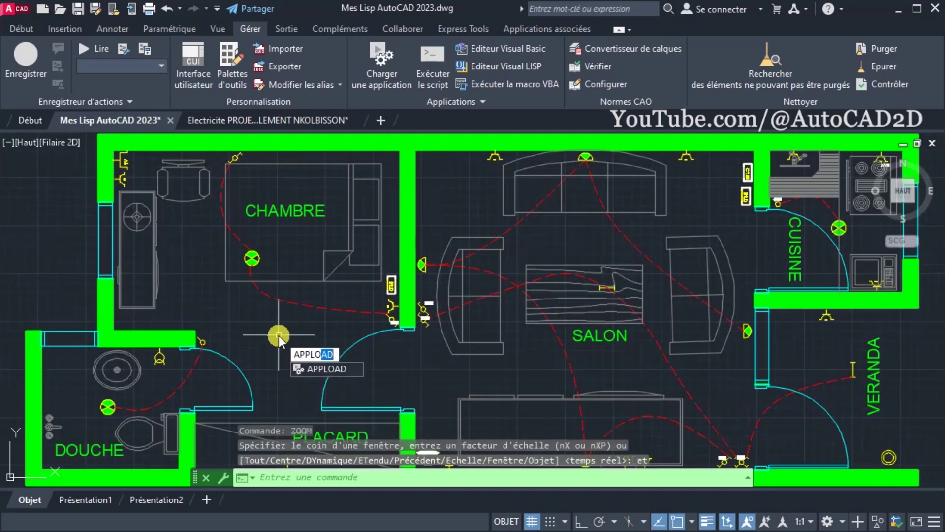
{"action": "key", "text": "Return"}
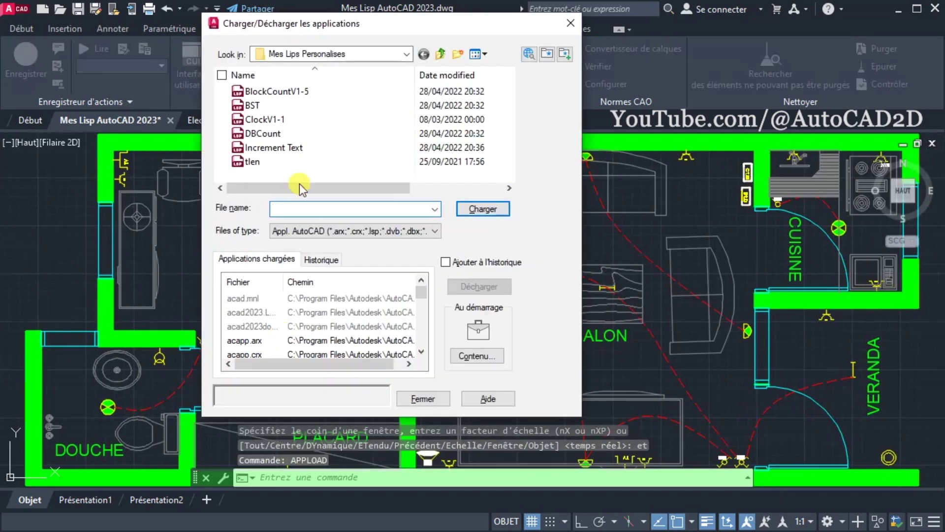
{"action": "left_click", "coordinate": [258, 107]}
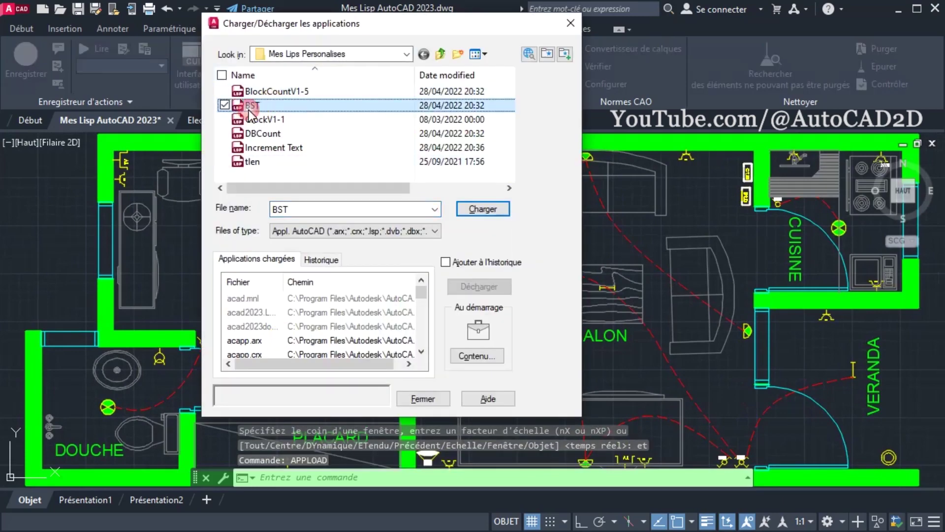
{"action": "left_click", "coordinate": [501, 211]}
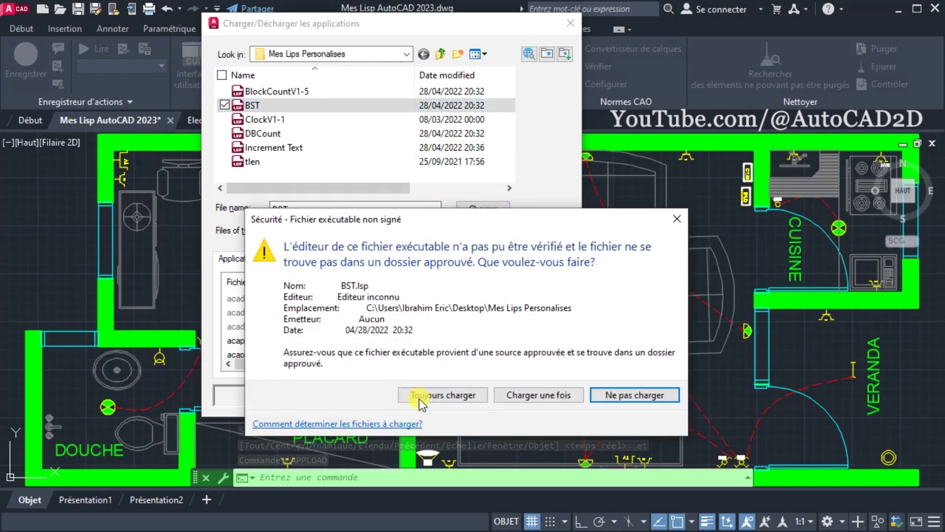
{"action": "left_click", "coordinate": [444, 395]}
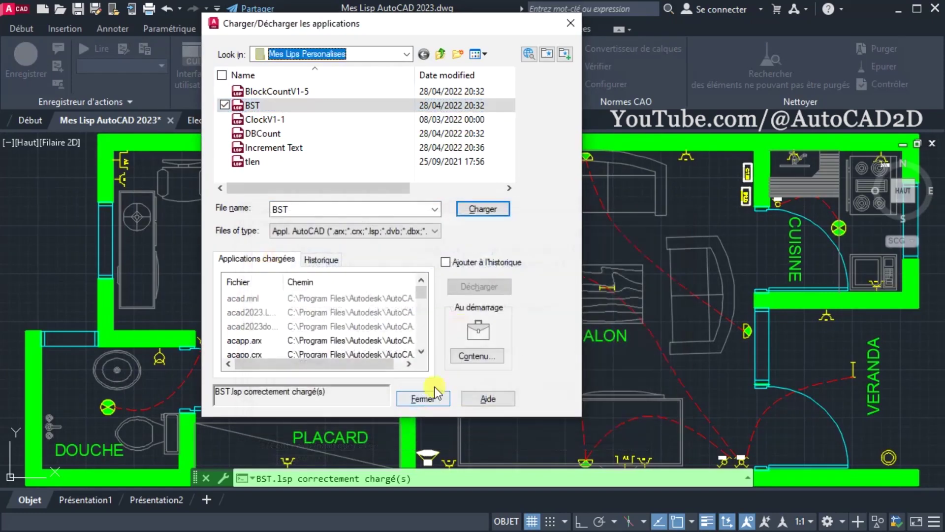
{"action": "left_click", "coordinate": [417, 402]}
{"action": "type", "text": "BST"}
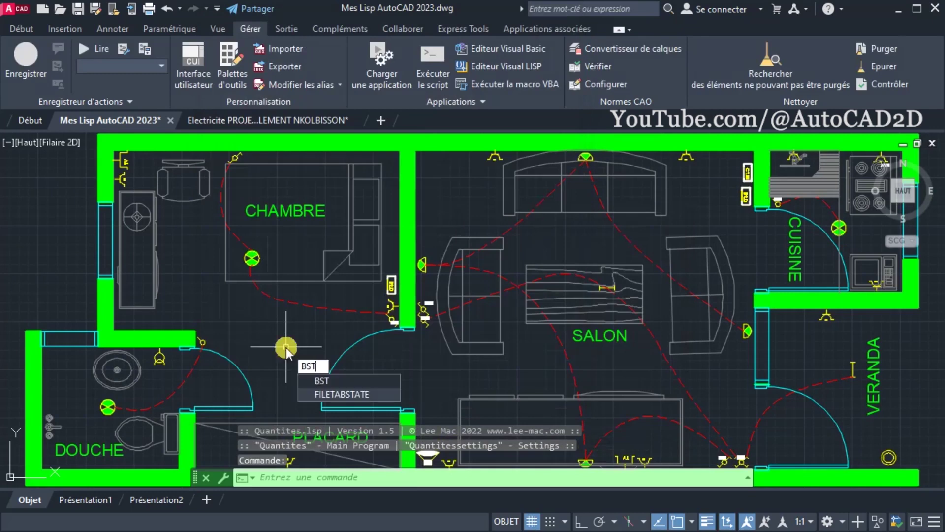
Step: Run BST on the whole plan and place the red quantities table right of it
{"action": "key", "text": "Return"}
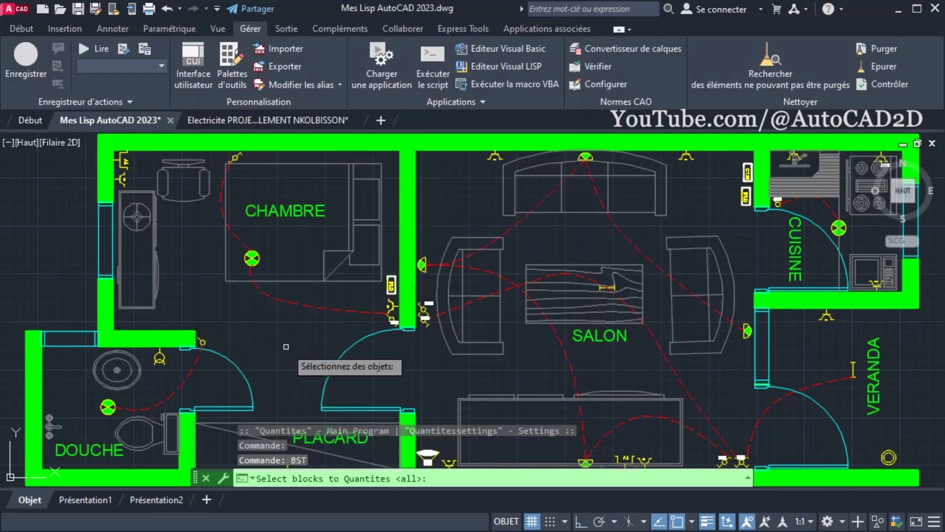
{"action": "scroll", "coordinate": [288, 347], "scroll_direction": "down", "scroll_amount": 2}
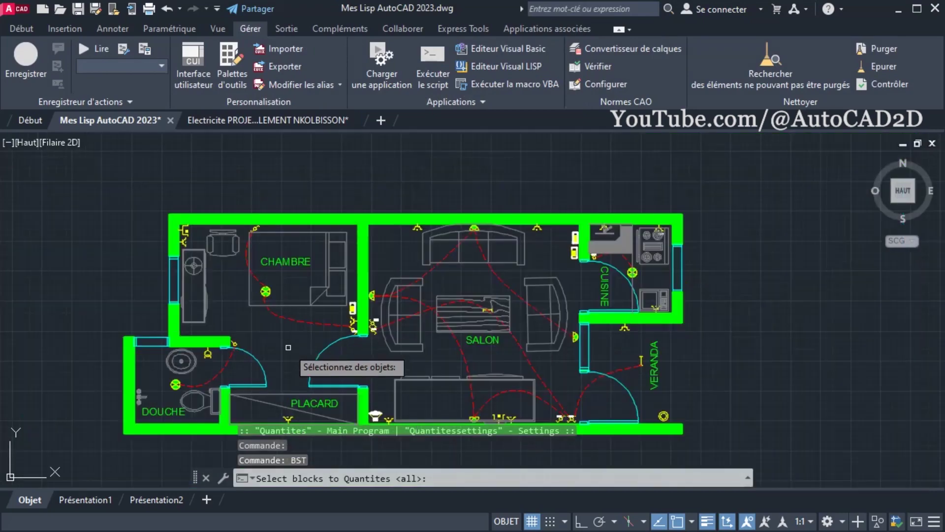
{"action": "left_click", "coordinate": [89, 192]}
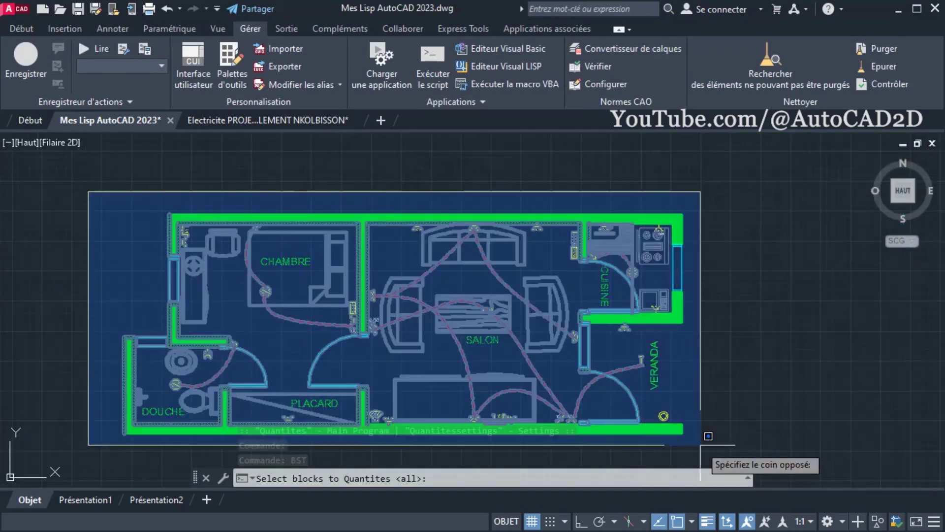
{"action": "left_click", "coordinate": [733, 450]}
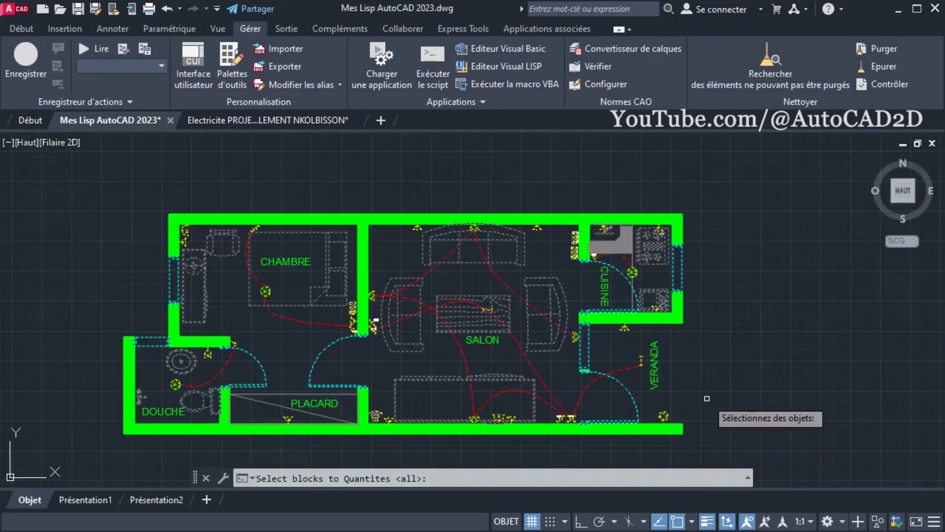
{"action": "key", "text": "Return"}
{"action": "middle_click_drag", "start_coordinate": [709, 397], "coordinate": [486, 395]}
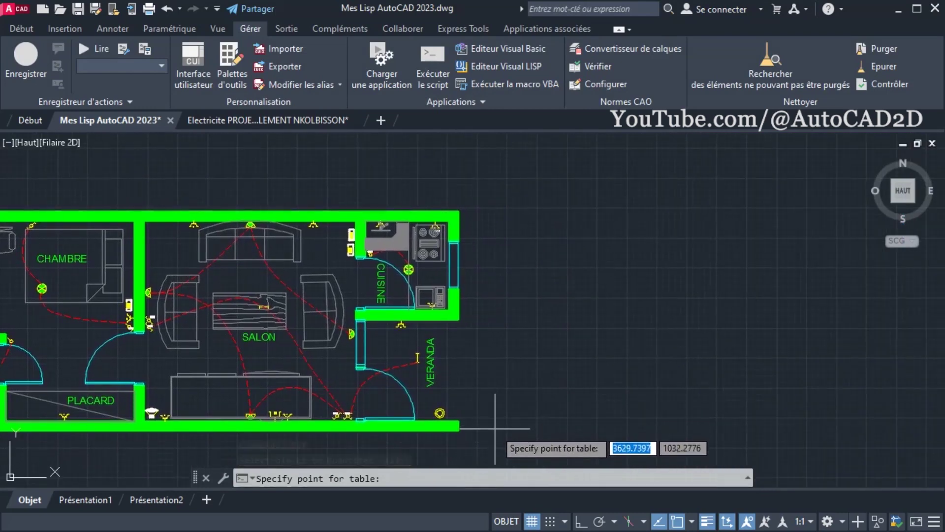
{"action": "left_click", "coordinate": [494, 428]}
Step: Pan to show the whole red quantities table, then select and right-click it
{"action": "middle_click_drag", "start_coordinate": [519, 427], "coordinate": [504, 315]}
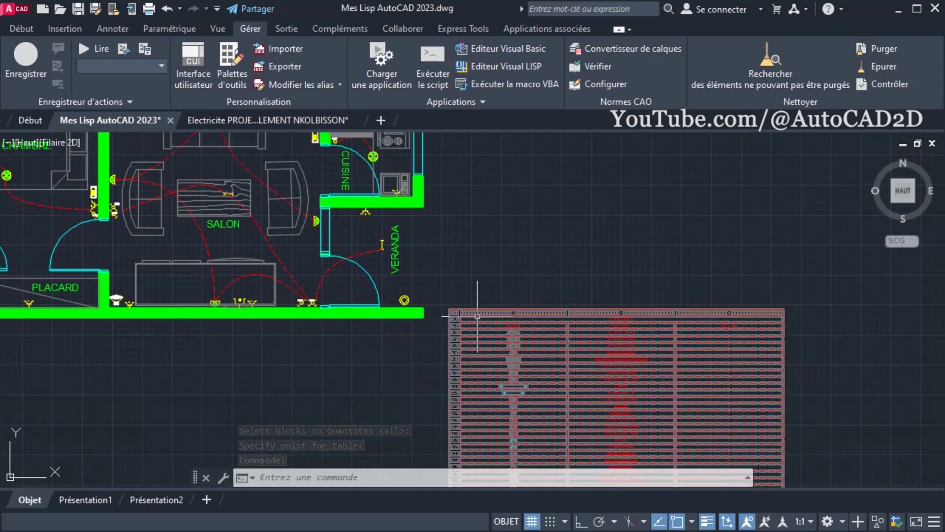
{"action": "left_click", "coordinate": [475, 315]}
{"action": "scroll", "coordinate": [466, 316], "scroll_direction": "down", "scroll_amount": 2}
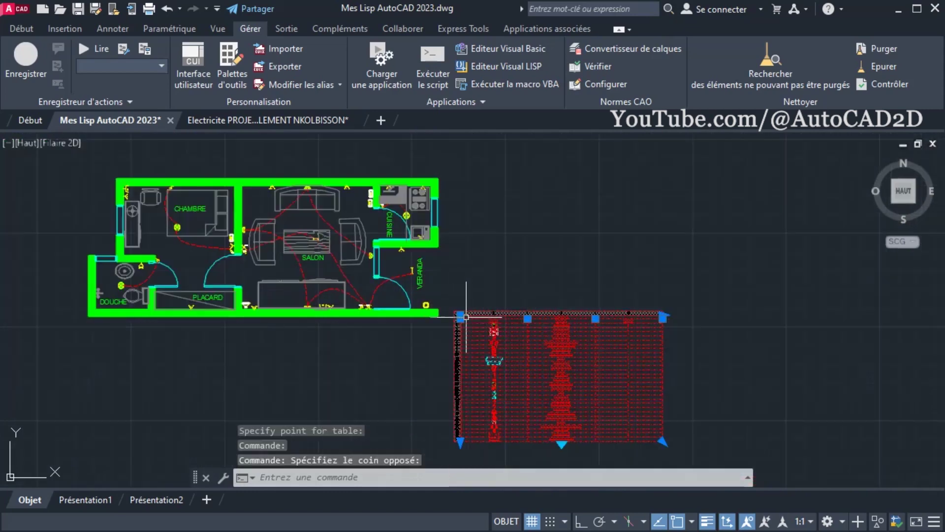
{"action": "right_click", "coordinate": [501, 325]}
Step: Move the LEGENDE table from its top-left corner up, level with the floor plan's top
{"action": "left_click", "coordinate": [501, 325]}
{"action": "type", "text": "Dp"}
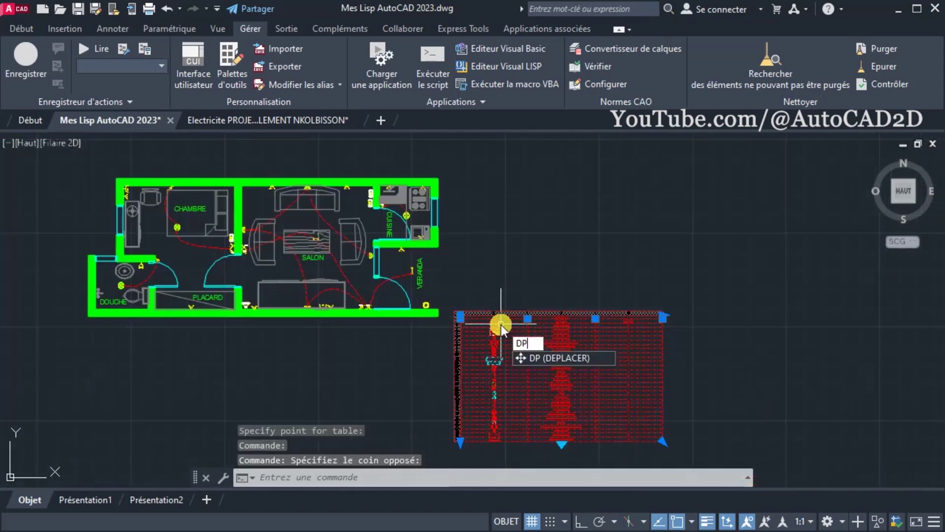
{"action": "key", "text": "Return"}
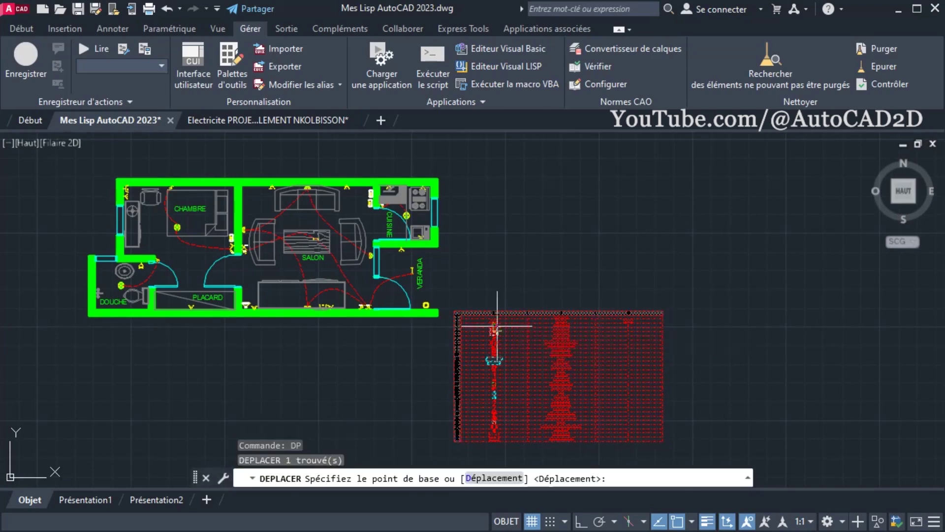
{"action": "left_click", "coordinate": [558, 379]}
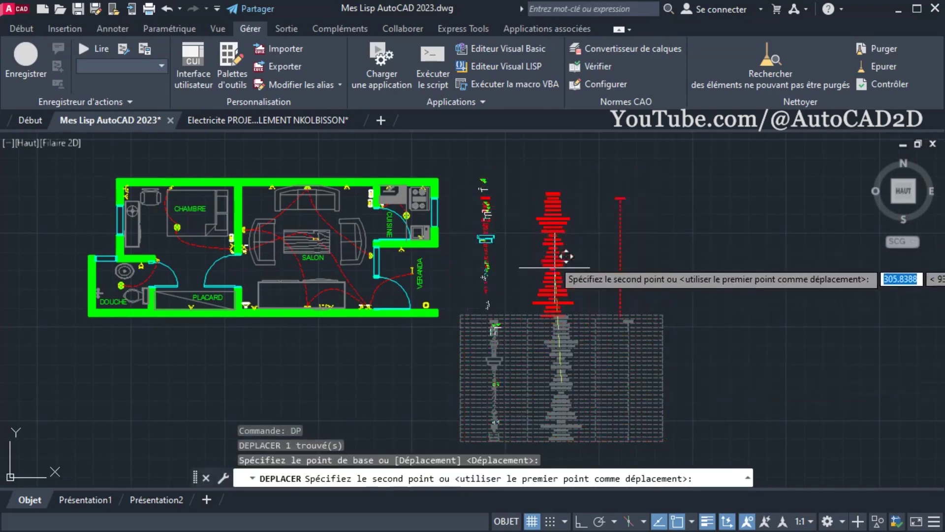
{"action": "left_click", "coordinate": [556, 252]}
Step: Zoom and pan around to check the table's new position beside the plan
{"action": "scroll", "coordinate": [557, 212], "scroll_direction": "up", "scroll_amount": 4}
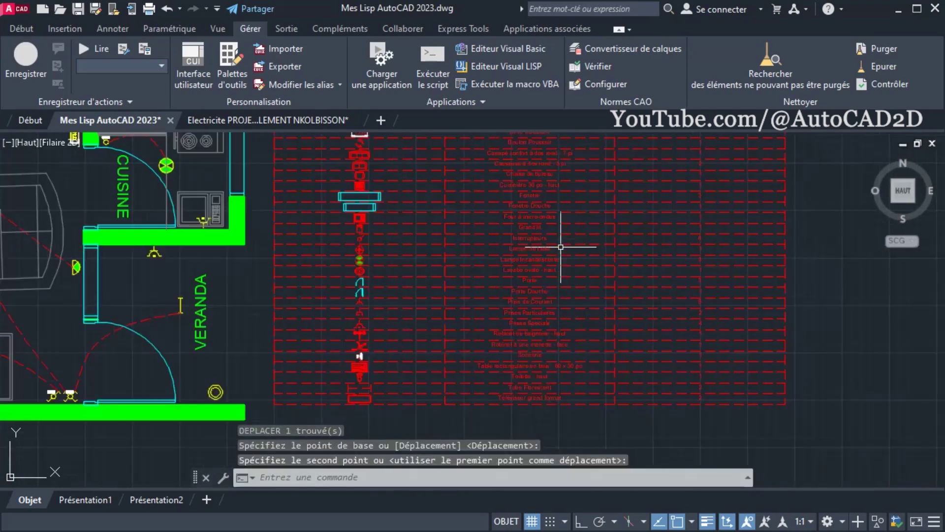
{"action": "middle_click_drag", "start_coordinate": [559, 204], "coordinate": [523, 297]}
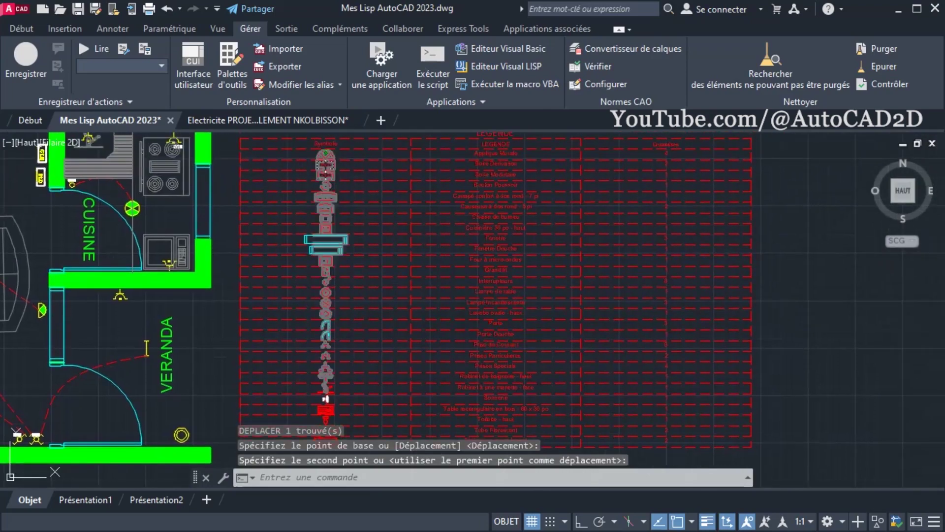
{"action": "scroll", "coordinate": [517, 330], "scroll_direction": "down", "scroll_amount": 2}
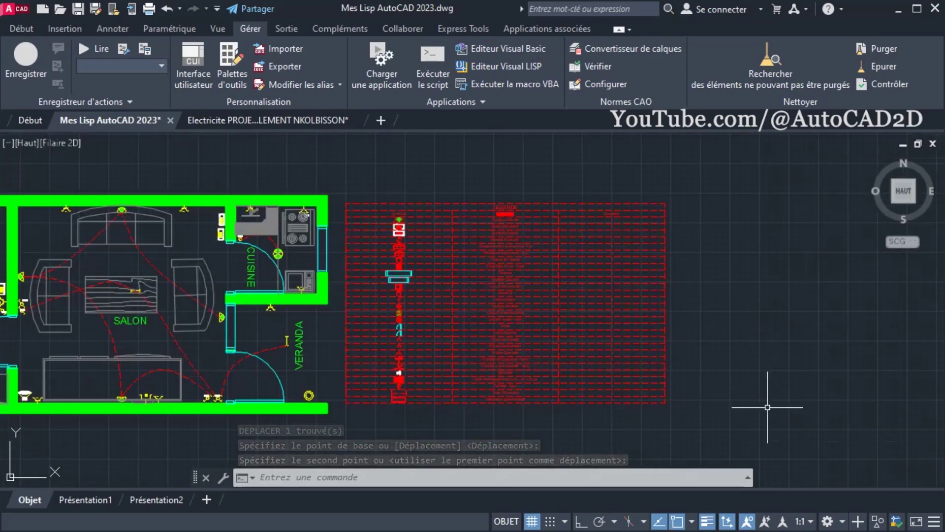
{"action": "key", "text": "Escape"}
{"action": "scroll", "coordinate": [466, 294], "scroll_direction": "up", "scroll_amount": 2}
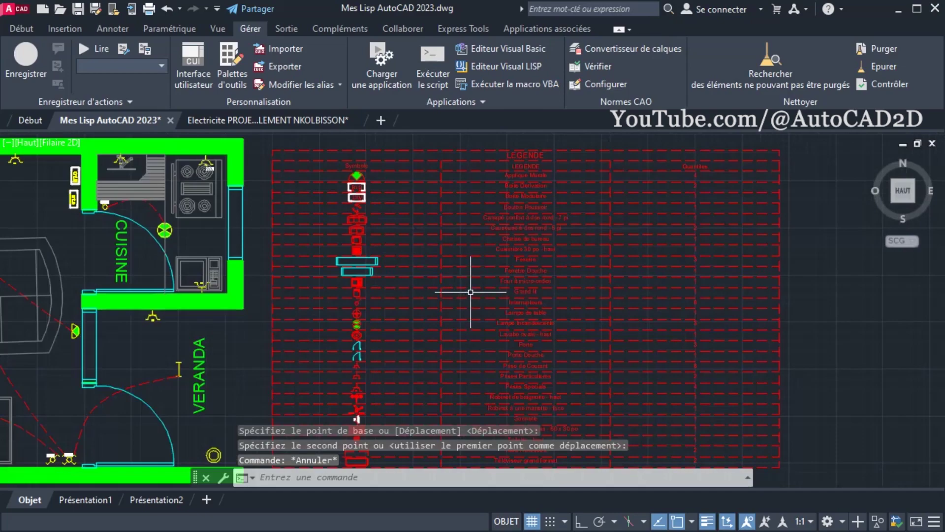
{"action": "scroll", "coordinate": [467, 293], "scroll_direction": "up", "scroll_amount": 1}
{"action": "scroll", "coordinate": [468, 317], "scroll_direction": "up", "scroll_amount": 1}
{"action": "scroll", "coordinate": [468, 344], "scroll_direction": "up", "scroll_amount": 1}
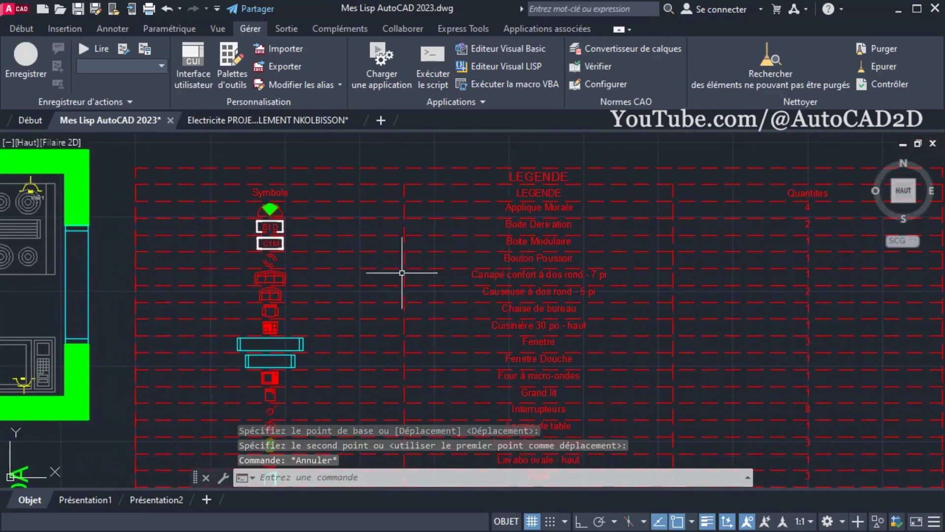
{"action": "scroll", "coordinate": [493, 274], "scroll_direction": "down", "scroll_amount": 3}
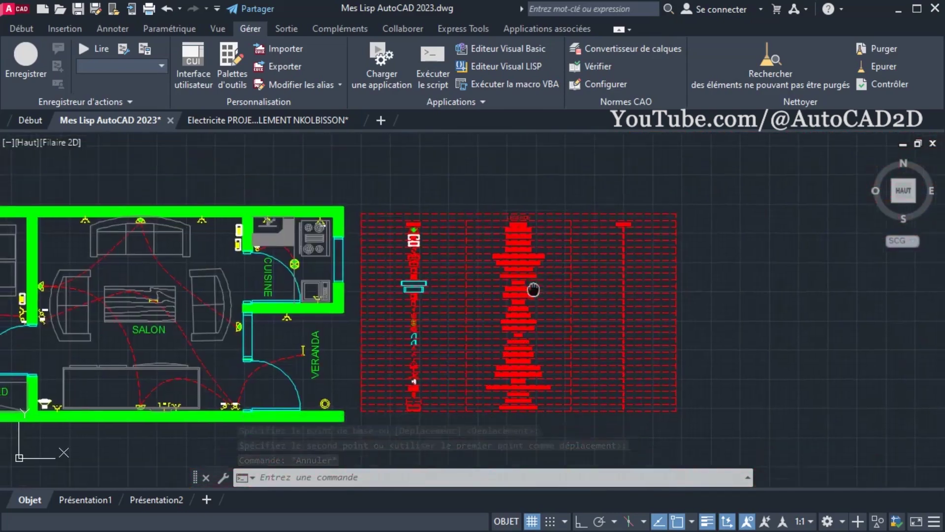
{"action": "scroll", "coordinate": [499, 367], "scroll_direction": "up", "scroll_amount": 2}
{"action": "scroll", "coordinate": [581, 302], "scroll_direction": "down", "scroll_amount": 2}
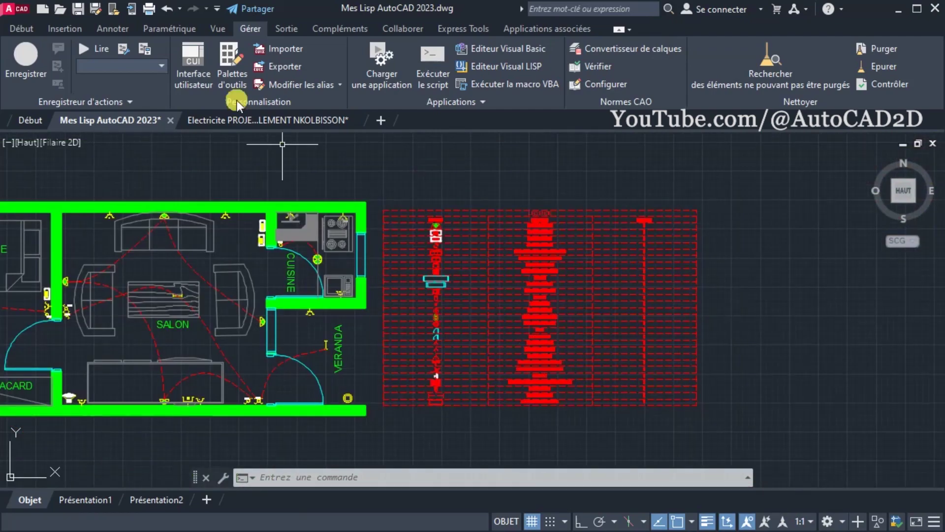
Step: Plot a Fenêtre window around the legend table, centred on the sheet
{"action": "left_click", "coordinate": [150, 8]}
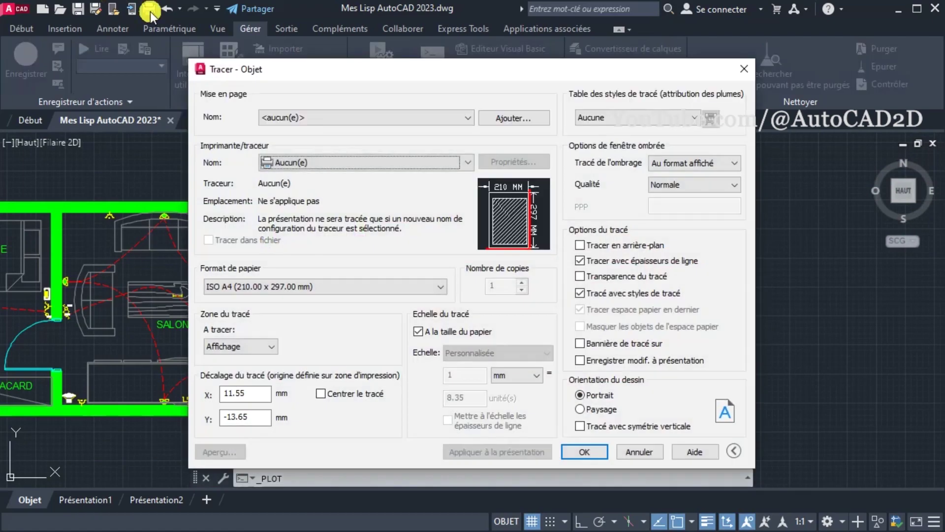
{"action": "left_click", "coordinate": [241, 350]}
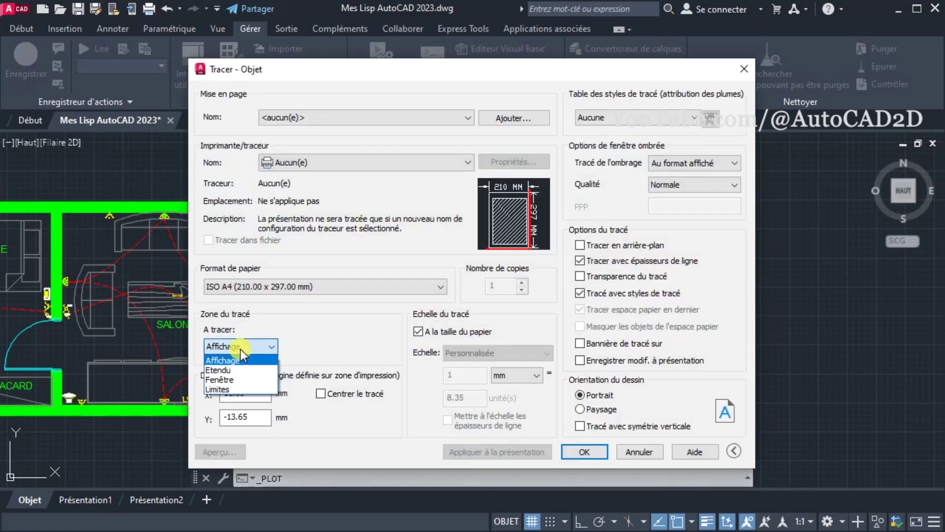
{"action": "left_click", "coordinate": [227, 380]}
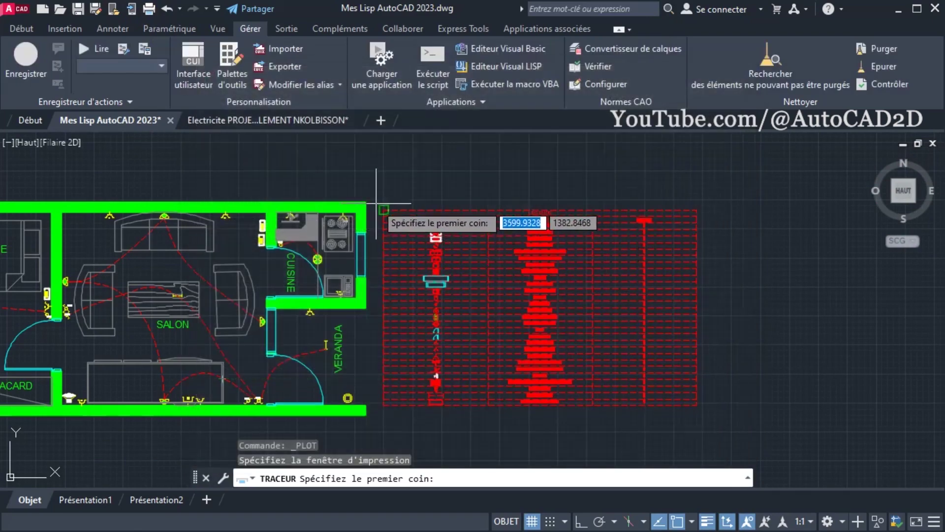
{"action": "left_click", "coordinate": [376, 199]}
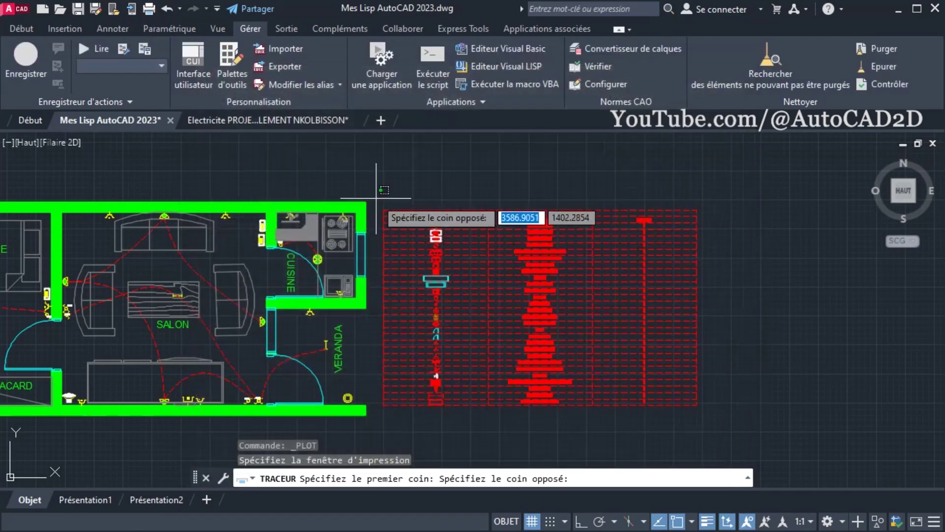
{"action": "left_click", "coordinate": [702, 410]}
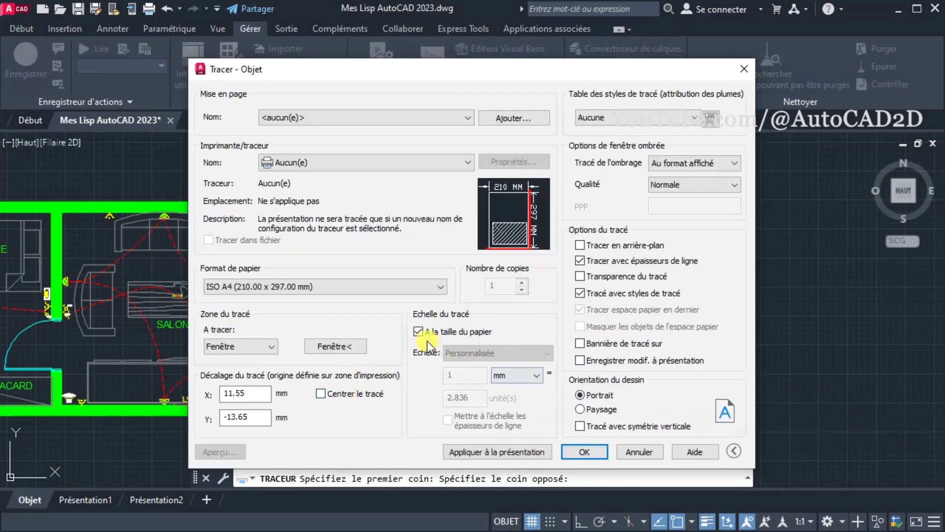
{"action": "left_click", "coordinate": [322, 394]}
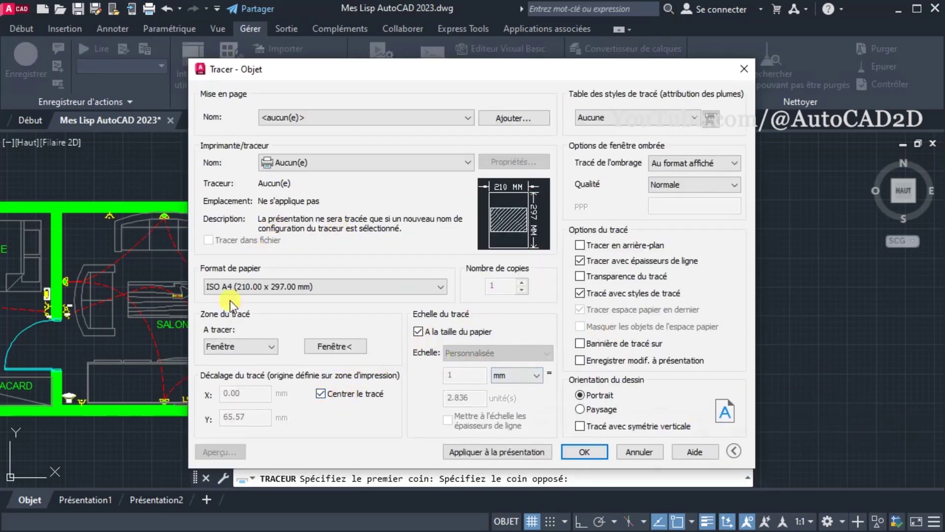
Step: Use DWG To PDF.pc3 with the monochrome.ctb plot style, then preview the plot
{"action": "left_click", "coordinate": [315, 162]}
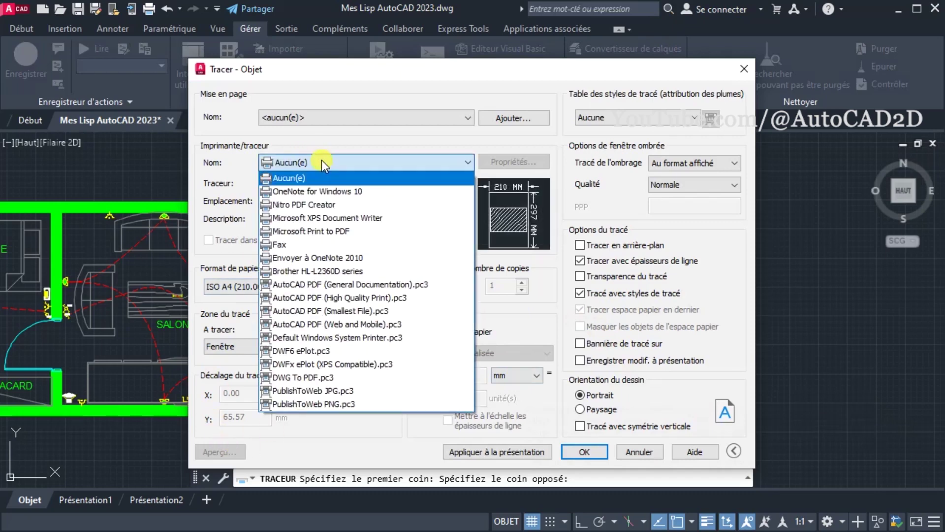
{"action": "left_click", "coordinate": [300, 380]}
{"action": "left_click", "coordinate": [695, 119]}
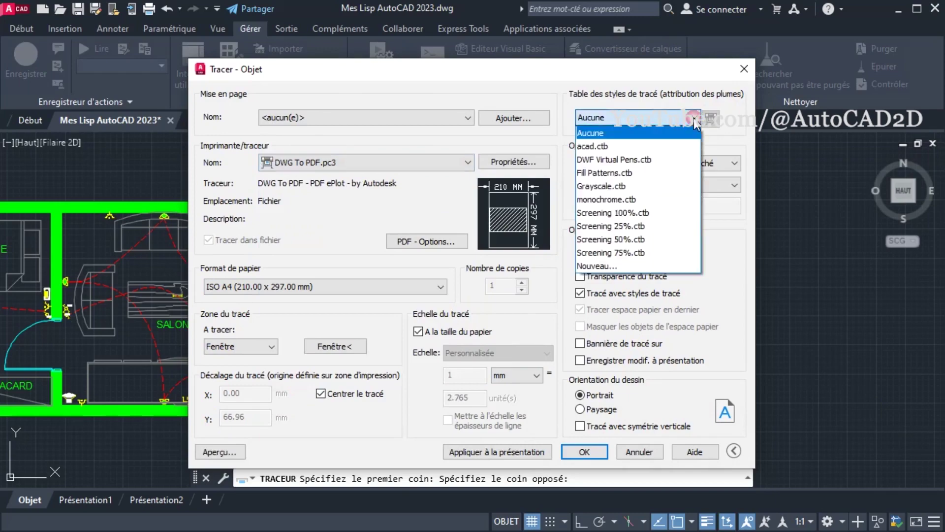
{"action": "left_click", "coordinate": [622, 199]}
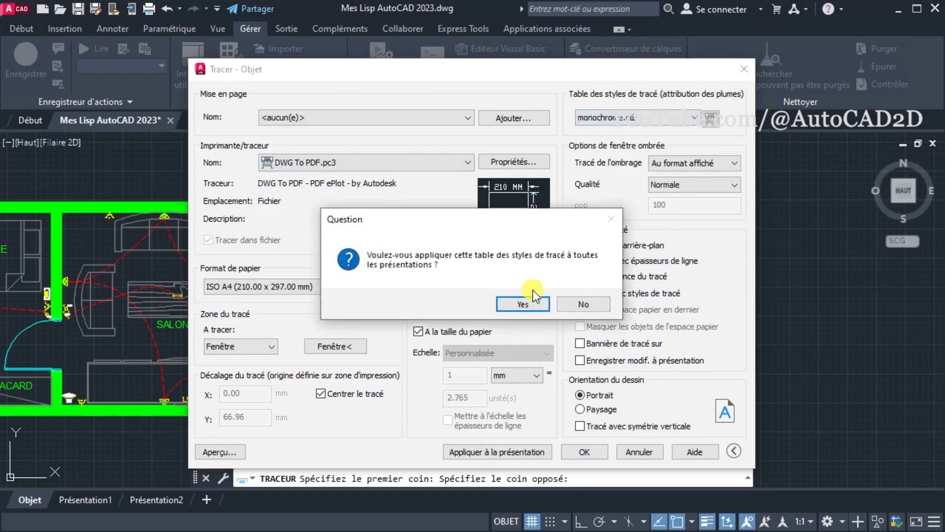
{"action": "left_click", "coordinate": [529, 304]}
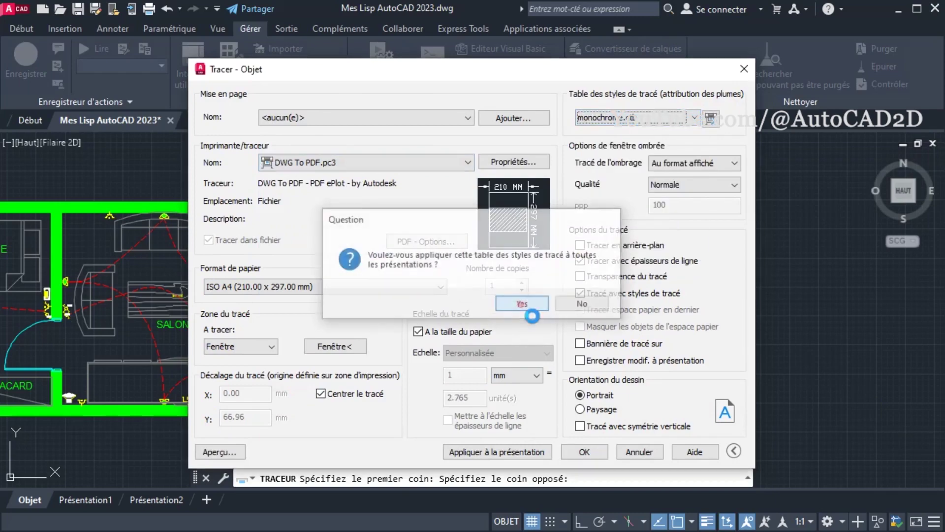
{"action": "left_click", "coordinate": [208, 453]}
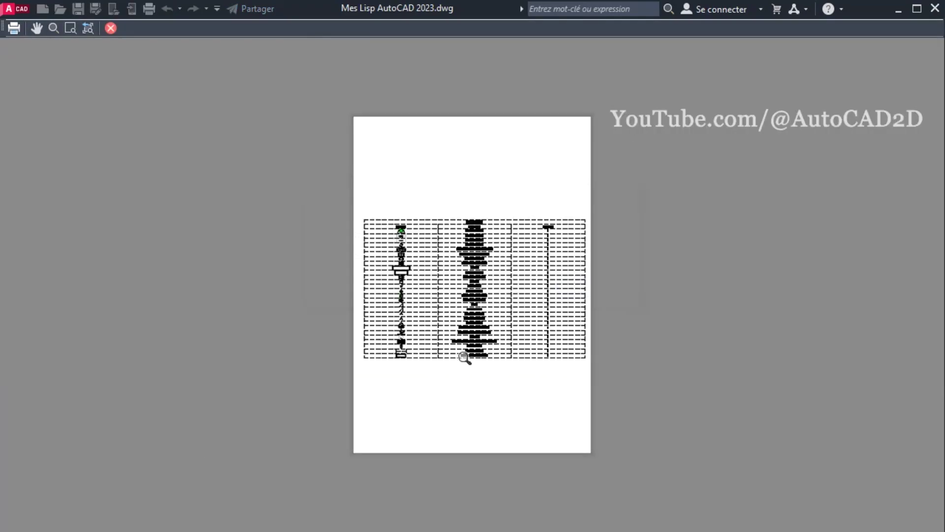
Step: Zoom over the LEGENDE preview, then close the preview and plot dialog without printing
{"action": "scroll", "coordinate": [461, 356], "scroll_direction": "up", "scroll_amount": 3}
{"action": "scroll", "coordinate": [455, 327], "scroll_direction": "up", "scroll_amount": 3}
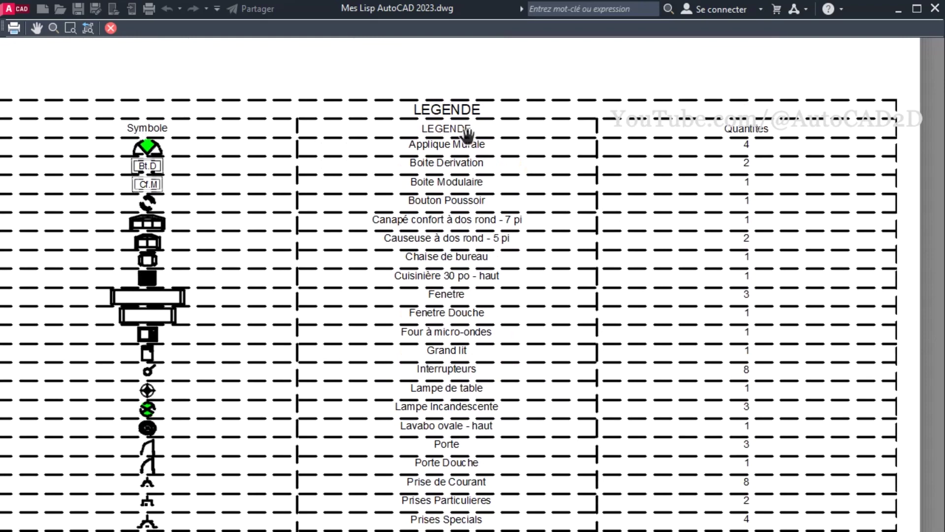
{"action": "scroll", "coordinate": [772, 198], "scroll_direction": "down", "scroll_amount": 2}
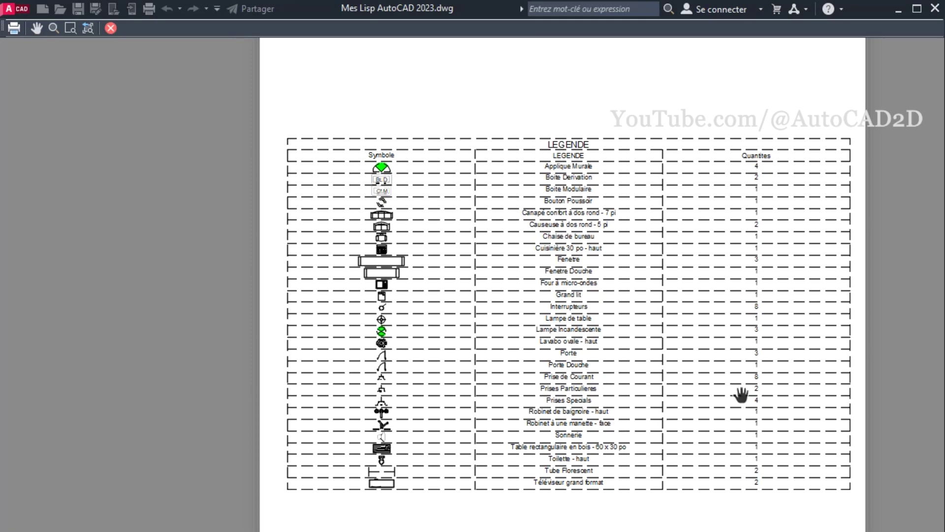
{"action": "left_click", "coordinate": [112, 31]}
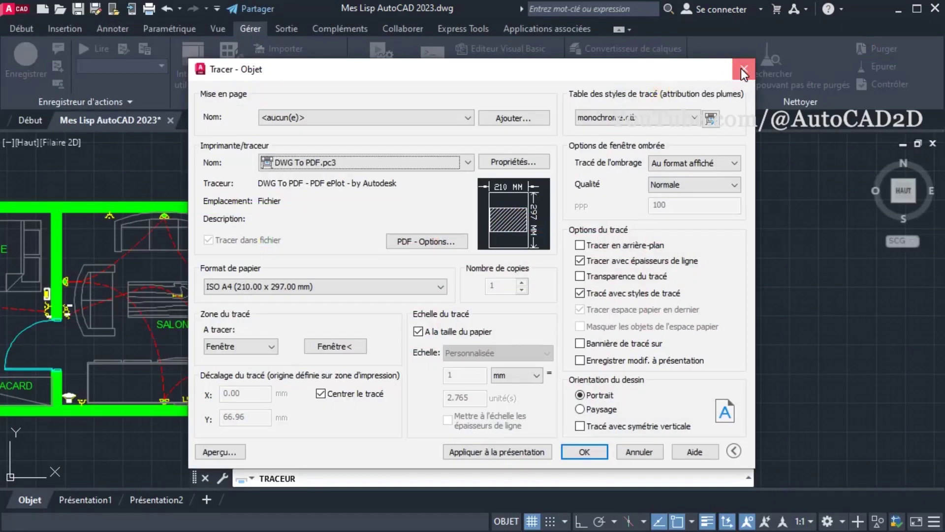
{"action": "left_click", "coordinate": [743, 69]}
{"action": "scroll", "coordinate": [565, 248], "scroll_direction": "down", "scroll_amount": 2}
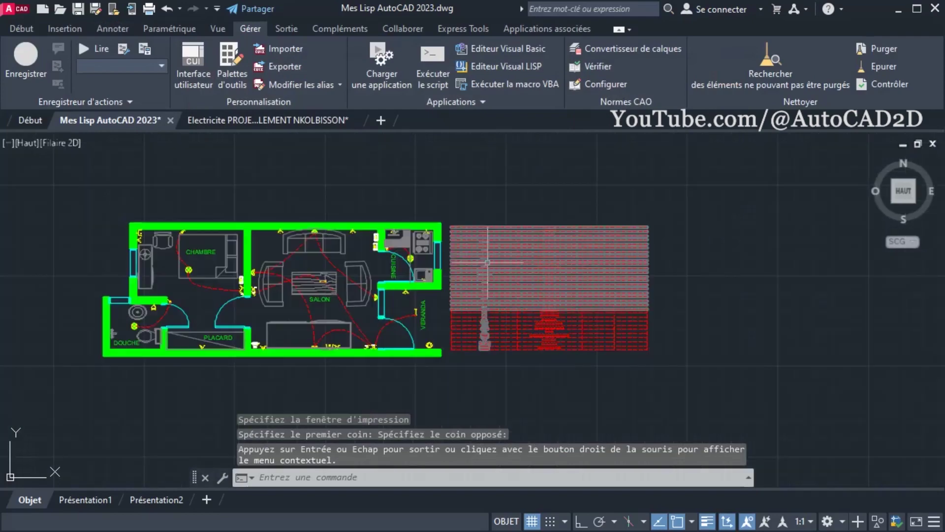
{"action": "scroll", "coordinate": [344, 281], "scroll_direction": "up", "scroll_amount": 1}
{"action": "scroll", "coordinate": [345, 281], "scroll_direction": "up", "scroll_amount": 1}
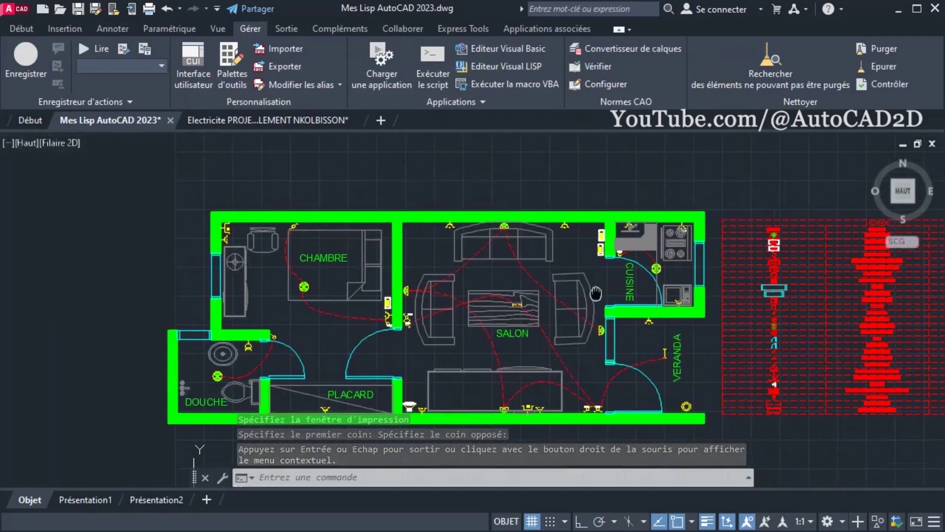
{"action": "scroll", "coordinate": [344, 280], "scroll_direction": "up", "scroll_amount": 1}
{"action": "scroll", "coordinate": [445, 289], "scroll_direction": "up", "scroll_amount": 1}
{"action": "scroll", "coordinate": [446, 289], "scroll_direction": "down", "scroll_amount": 1}
{"action": "scroll", "coordinate": [295, 315], "scroll_direction": "up", "scroll_amount": 1}
{"action": "type", "text": "A"}
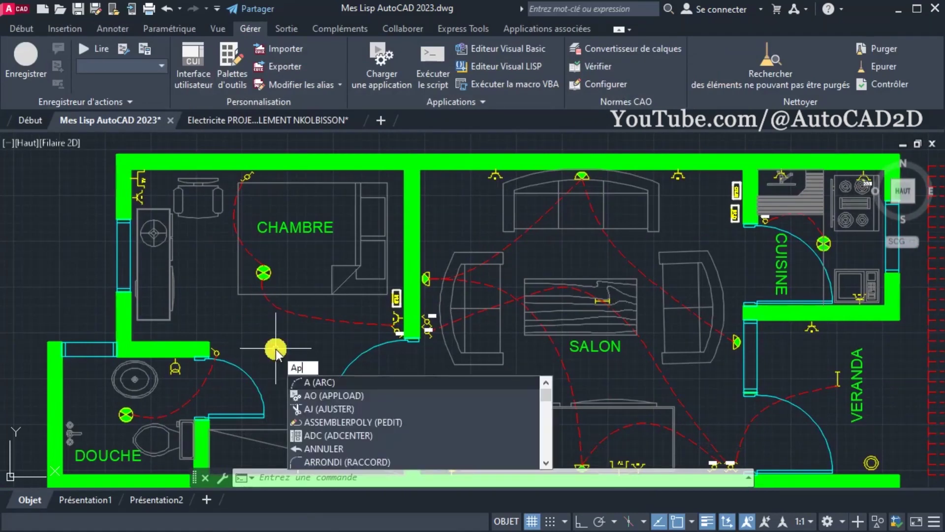
Step: Load the ClockV1-1 routine with APPLOAD and close the loader
{"action": "type", "text": "ppload"}
{"action": "key", "text": "Return"}
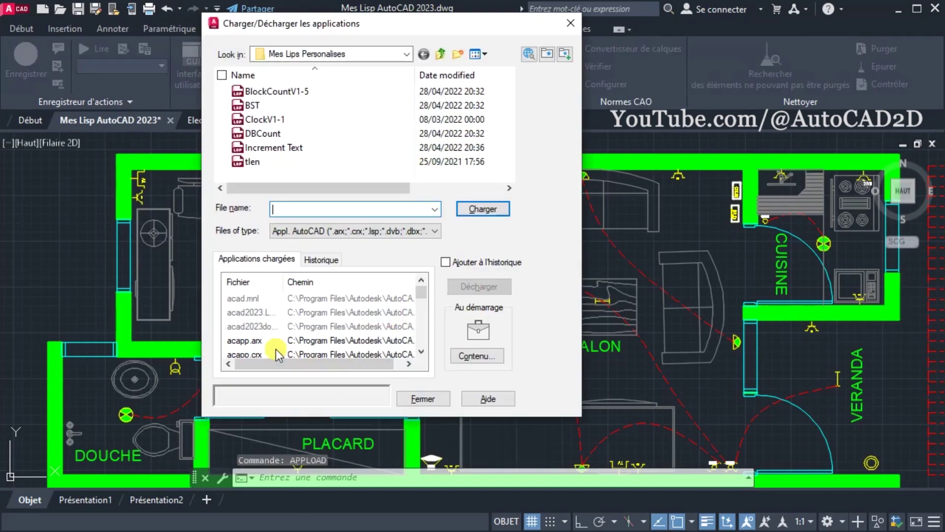
{"action": "left_click", "coordinate": [260, 129]}
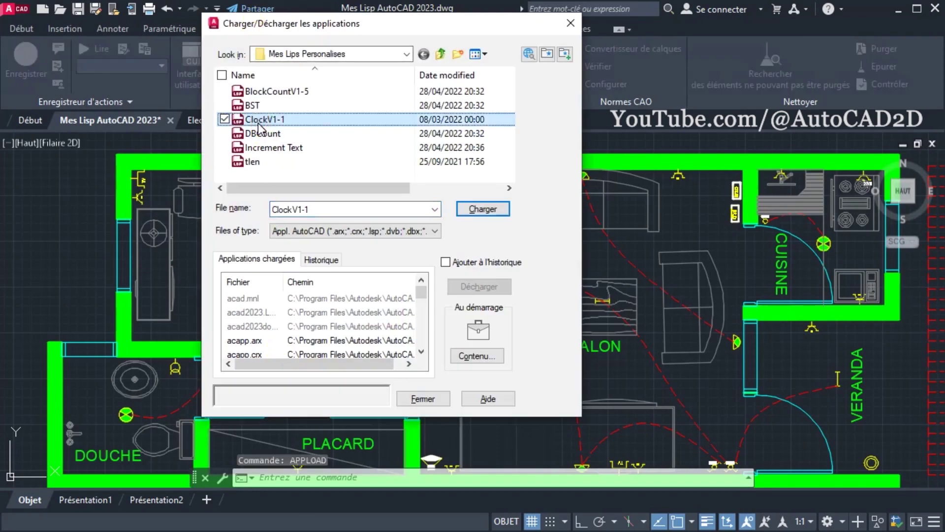
{"action": "left_click", "coordinate": [484, 209]}
{"action": "left_click", "coordinate": [421, 399]}
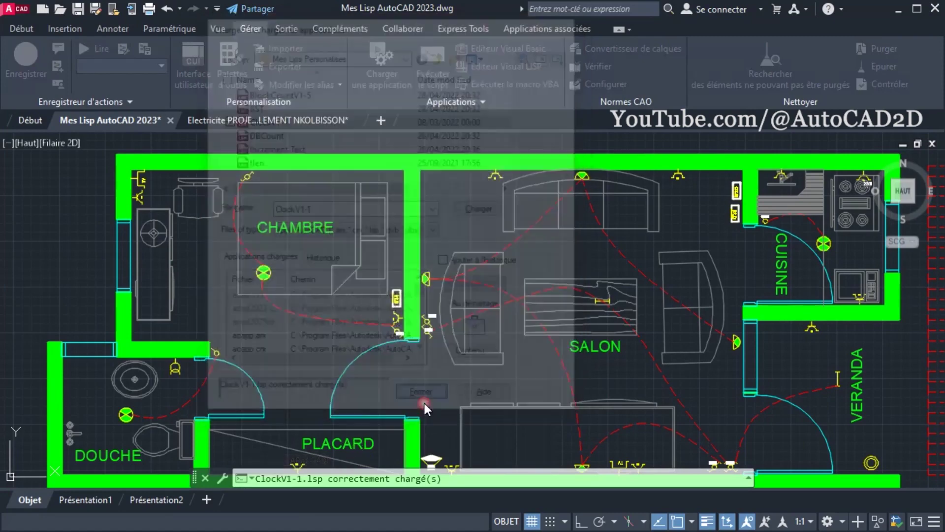
Step: Run CLOCK and place the 09:05 analogue clock in empty space beside the plan
{"action": "middle_click_drag", "start_coordinate": [291, 361], "coordinate": [344, 363]}
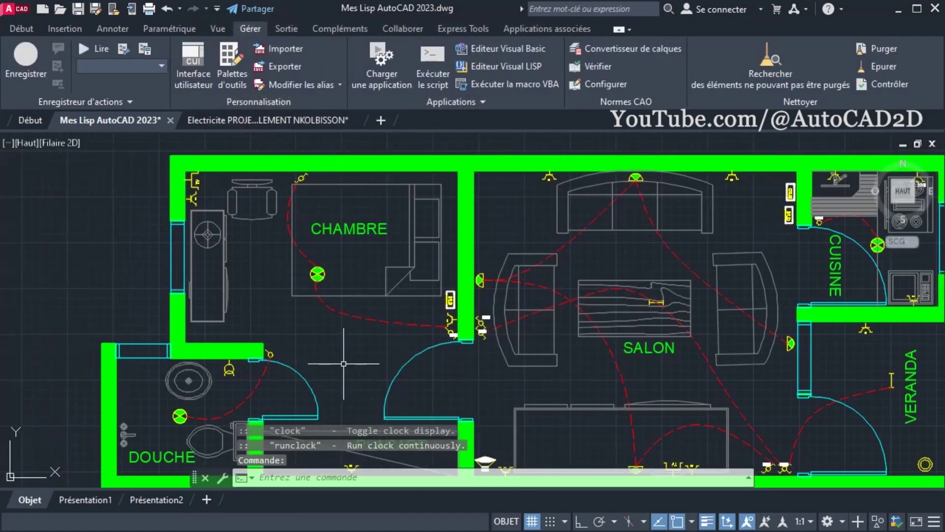
{"action": "type", "text": "clock"}
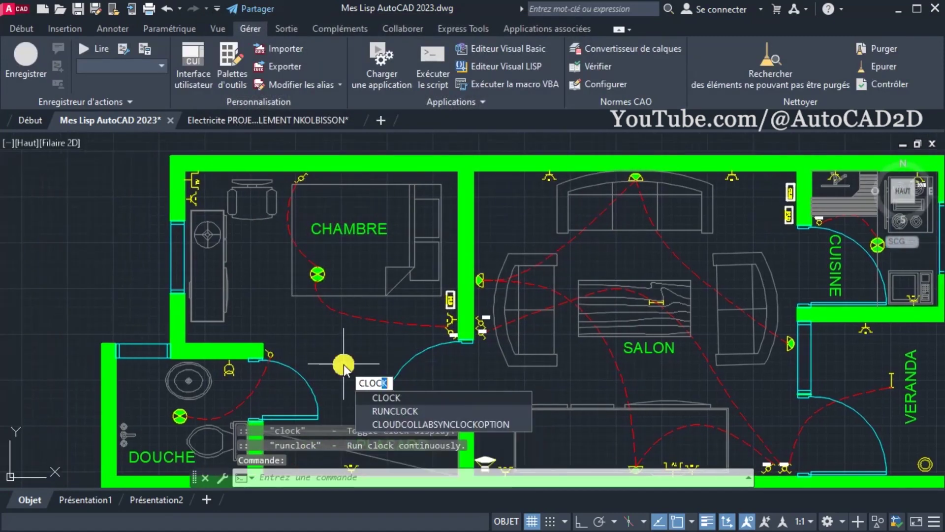
{"action": "key", "text": "Return"}
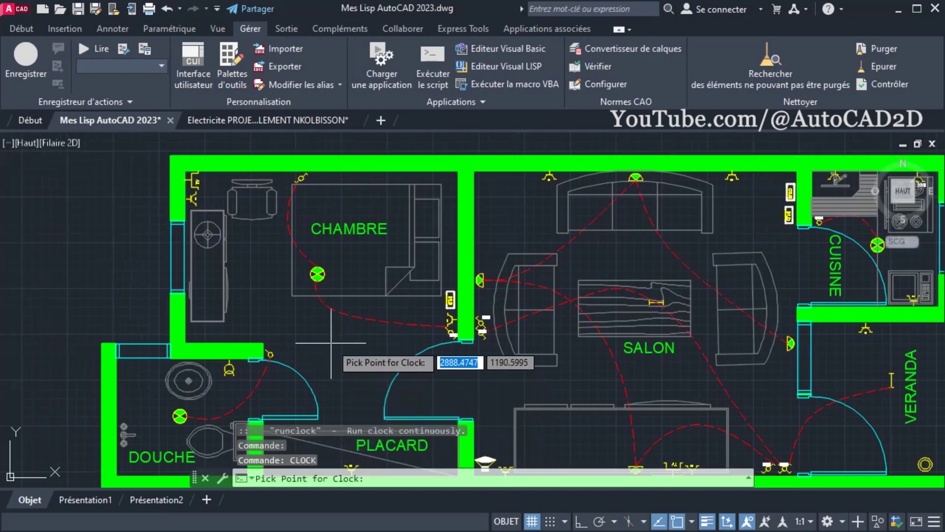
{"action": "mouse_move", "coordinate": [331, 343]}
{"action": "middle_mouse_down"}
{"action": "mouse_move", "coordinate": [706, 327]}
{"action": "mouse_move", "coordinate": [707, 202]}
{"action": "middle_mouse_up"}
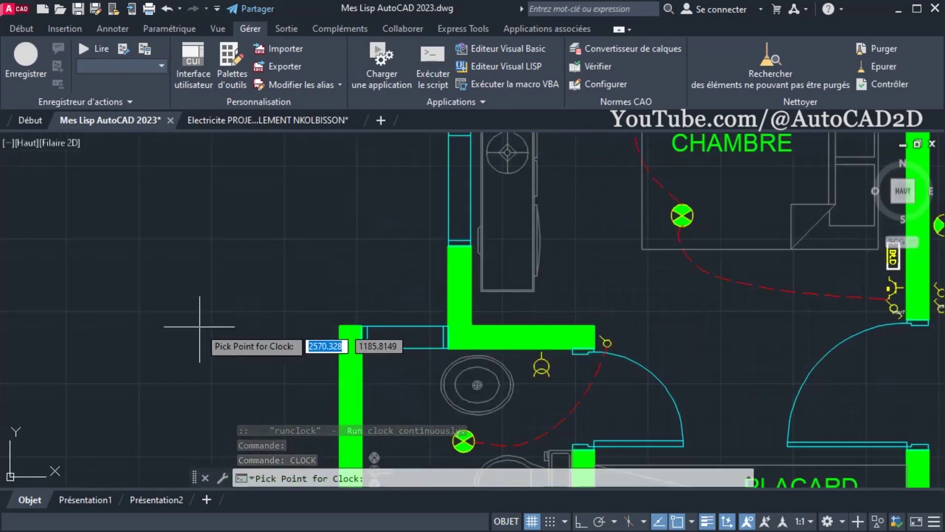
{"action": "left_click", "coordinate": [95, 311]}
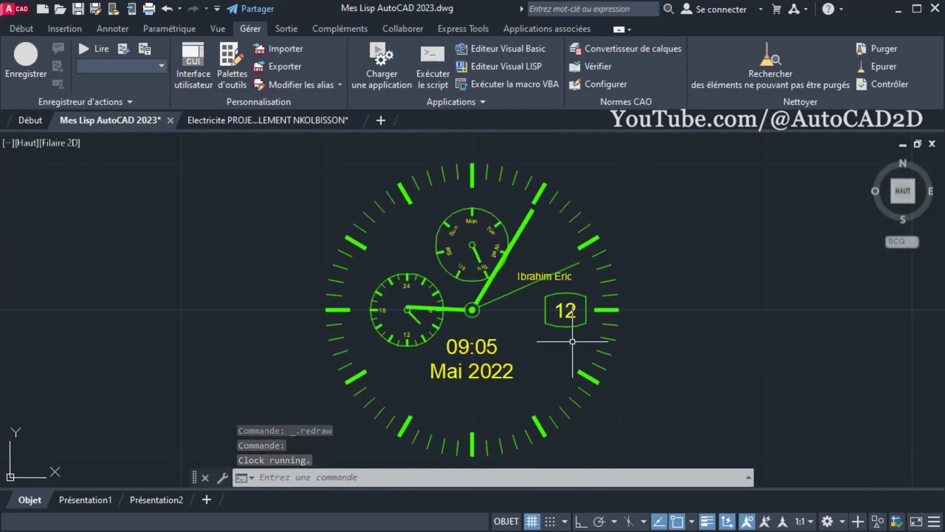
{"action": "scroll", "coordinate": [570, 341], "scroll_direction": "down", "scroll_amount": 2}
{"action": "scroll", "coordinate": [573, 344], "scroll_direction": "down", "scroll_amount": 3}
{"action": "scroll", "coordinate": [572, 344], "scroll_direction": "up", "scroll_amount": 5}
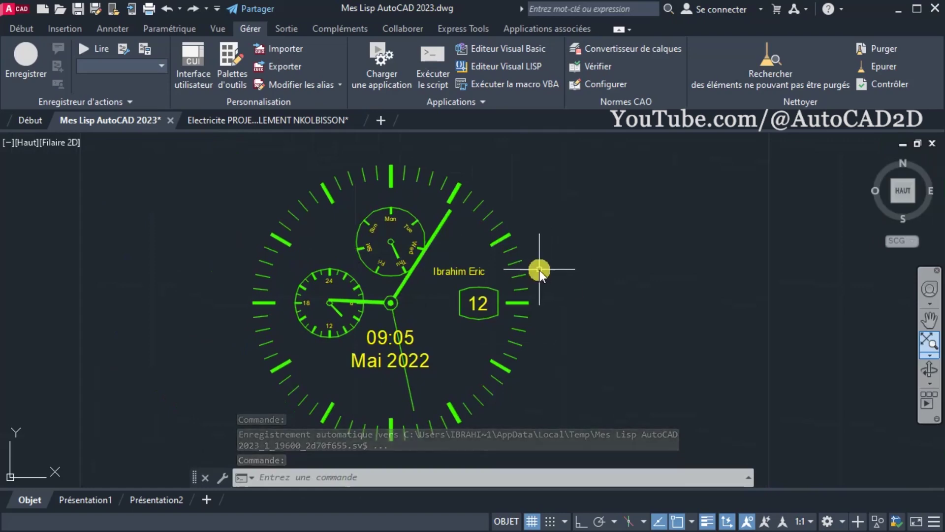
Step: Run RUNCLOCK twice to animate the clock, stopping it with Esc each time
{"action": "type", "text": "RUnc"}
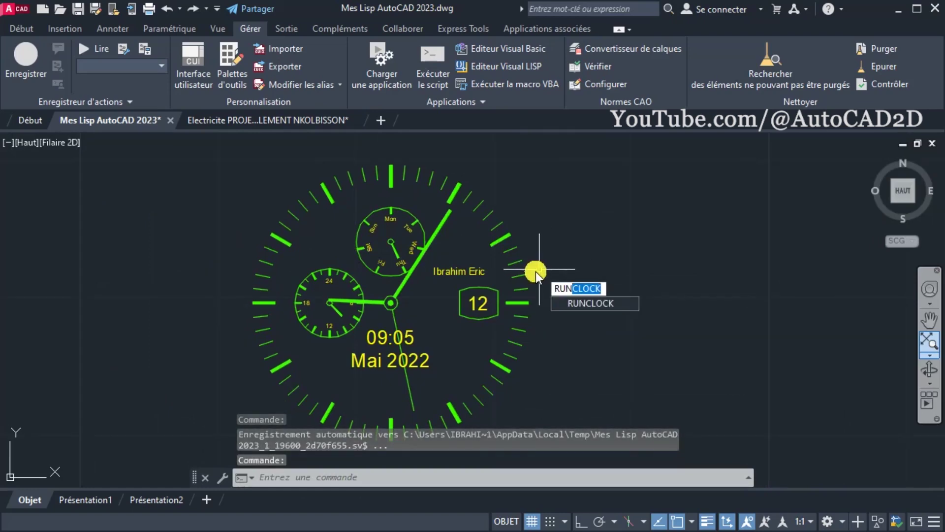
{"action": "key", "text": "Return"}
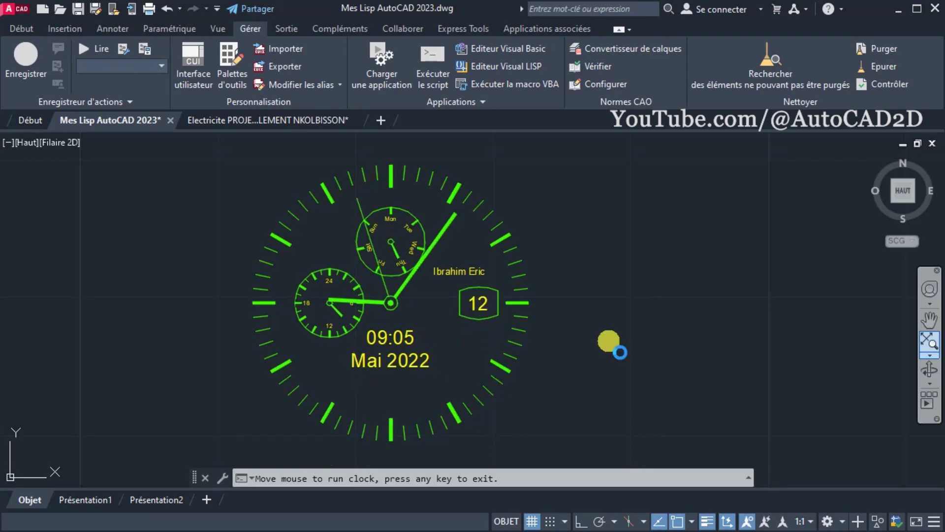
{"action": "key", "text": "Escape"}
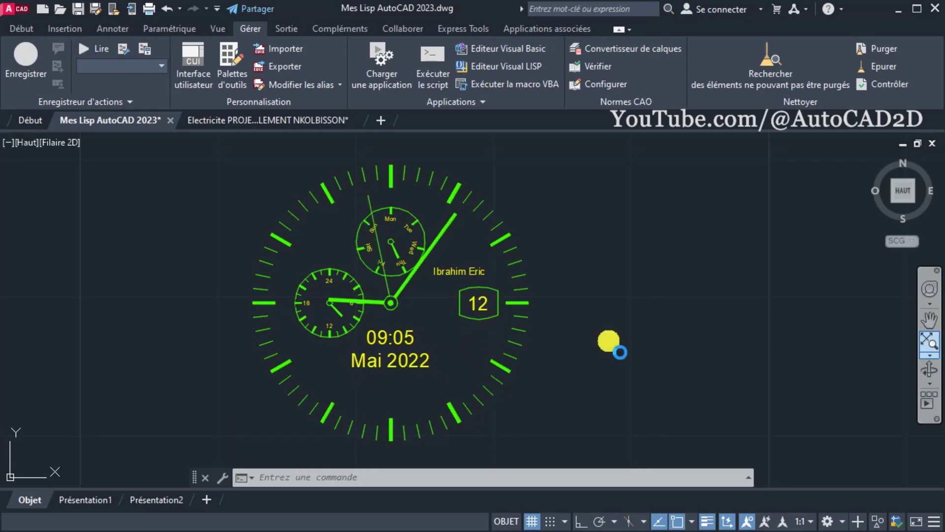
{"action": "right_click", "coordinate": [616, 318]}
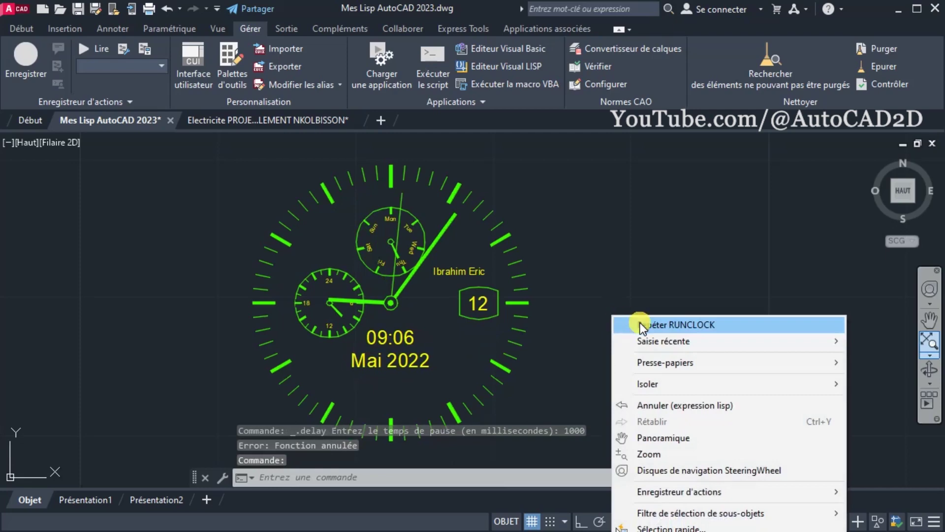
{"action": "left_click", "coordinate": [640, 324]}
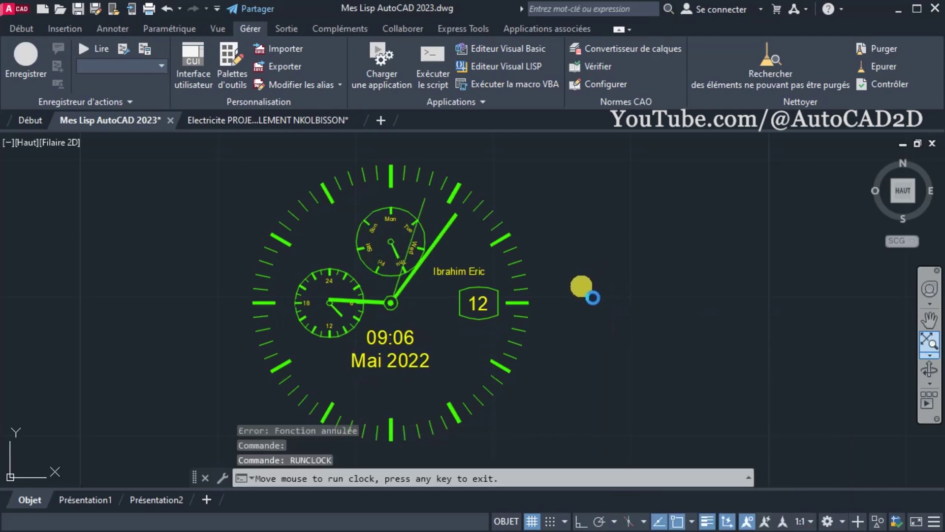
{"action": "key", "text": "Escape"}
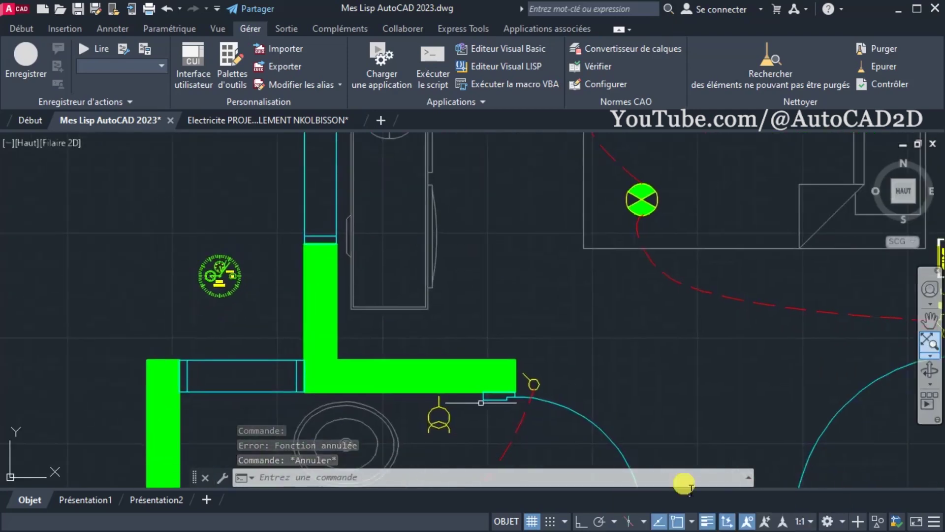
Step: Window-select the clock symbol and copy it with CP from a base point on the clock
{"action": "left_click", "coordinate": [169, 237]}
{"action": "left_click", "coordinate": [266, 324]}
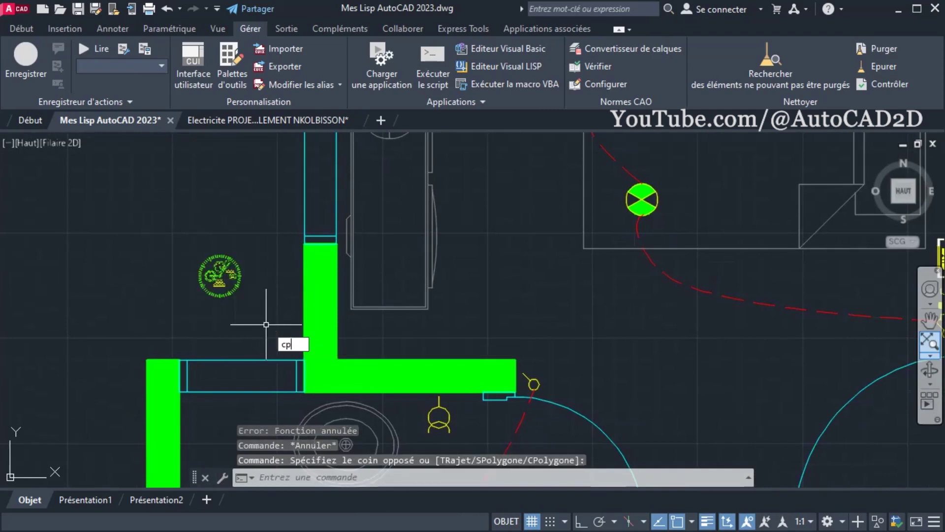
{"action": "type", "text": "cp"}
{"action": "key", "text": "Return"}
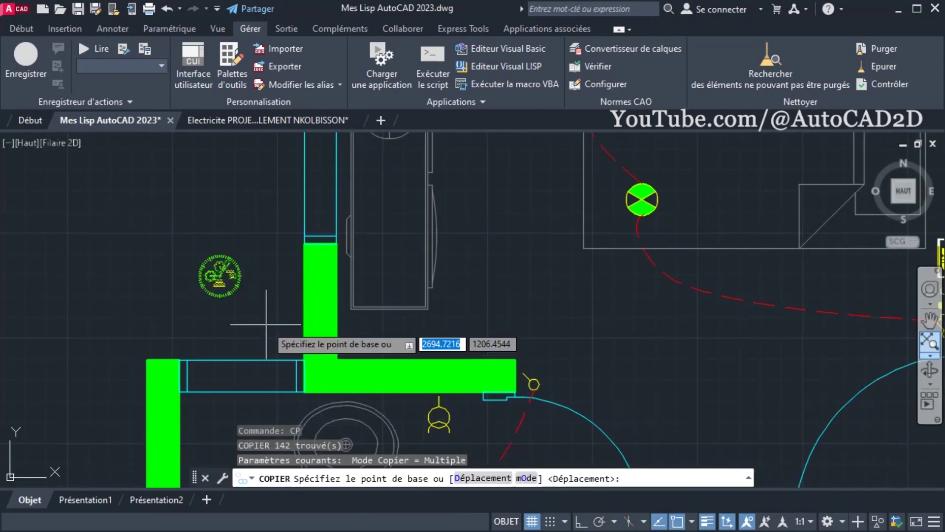
{"action": "left_click", "coordinate": [219, 275]}
{"action": "scroll", "coordinate": [667, 381], "scroll_direction": "down", "scroll_amount": 2}
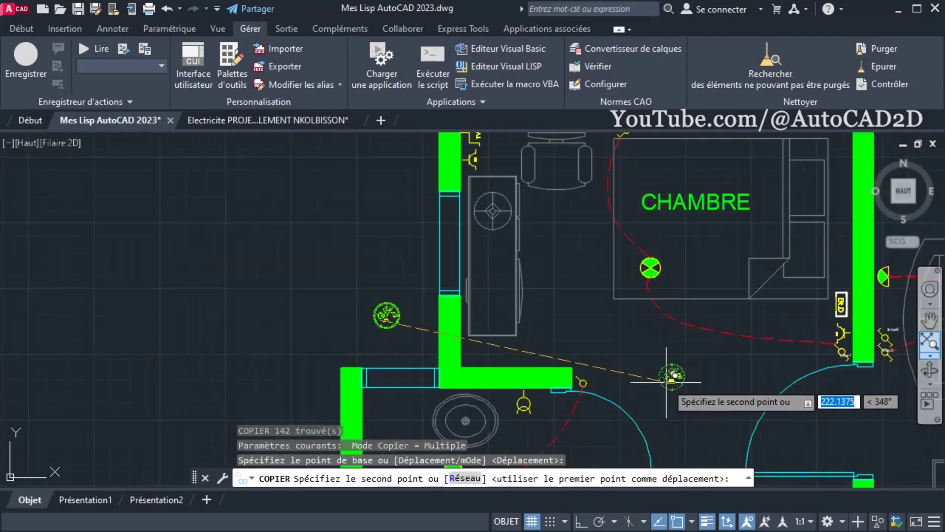
{"action": "scroll", "coordinate": [615, 318], "scroll_direction": "down", "scroll_amount": 2}
{"action": "scroll", "coordinate": [387, 278], "scroll_direction": "down", "scroll_amount": 1}
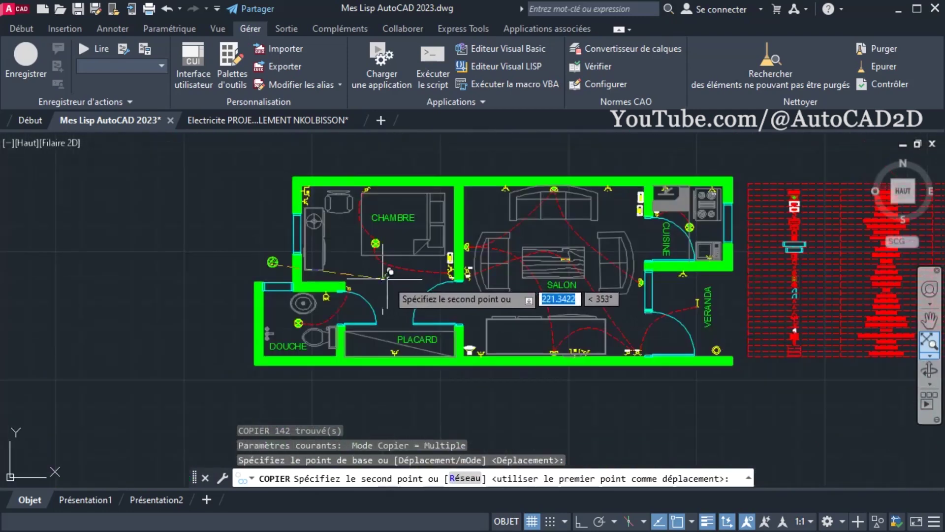
Step: Place three clock copies in the plan, including one in CHAMBRE, and finish copying
{"action": "middle_click_drag", "start_coordinate": [512, 295], "coordinate": [469, 247]}
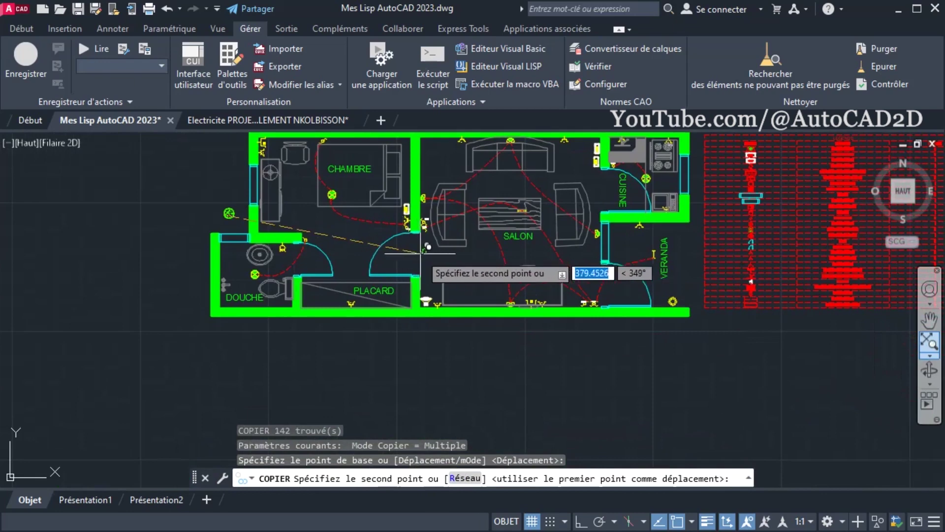
{"action": "left_click", "coordinate": [432, 158]}
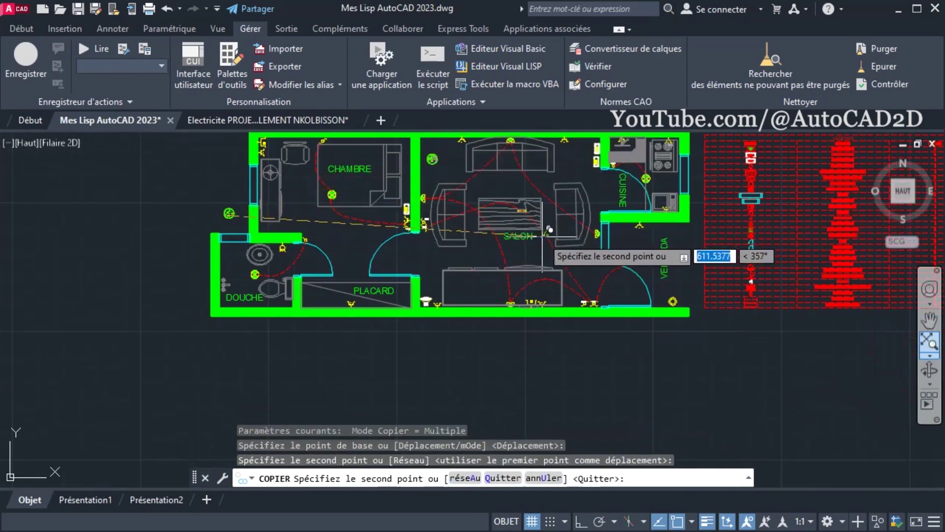
{"action": "left_click", "coordinate": [586, 270]}
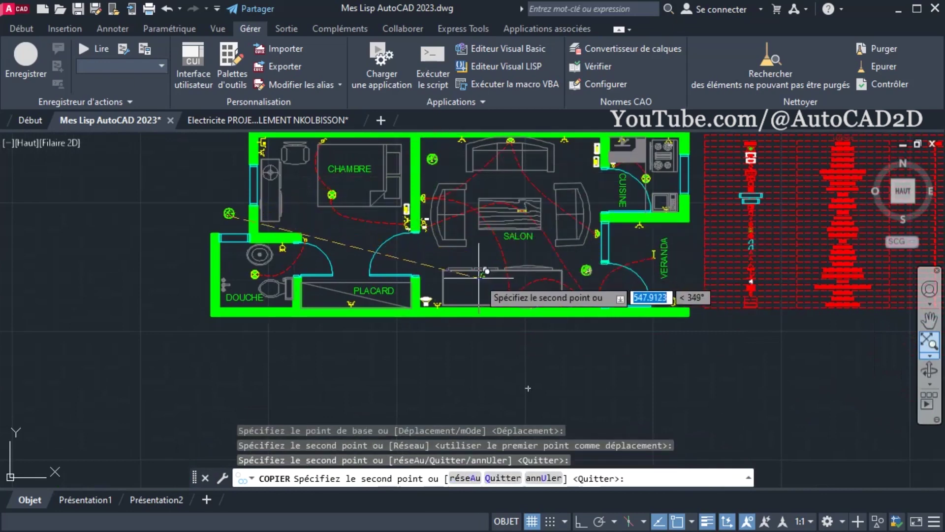
{"action": "left_click", "coordinate": [299, 202]}
{"action": "right_click", "coordinate": [321, 225]}
{"action": "left_click", "coordinate": [339, 232]}
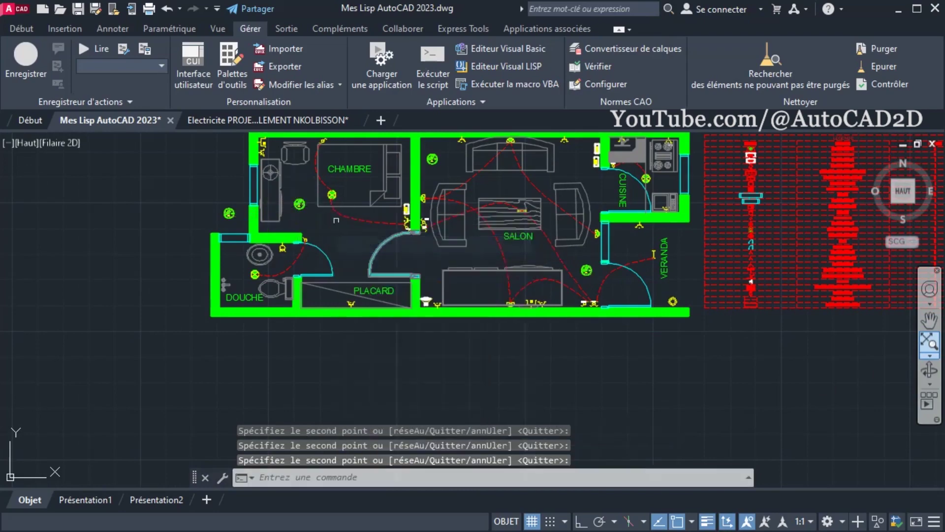
Step: Adjust the view and type APP to begin loading another application
{"action": "scroll", "coordinate": [486, 230], "scroll_direction": "up", "scroll_amount": 4}
{"action": "scroll", "coordinate": [551, 291], "scroll_direction": "down", "scroll_amount": 2}
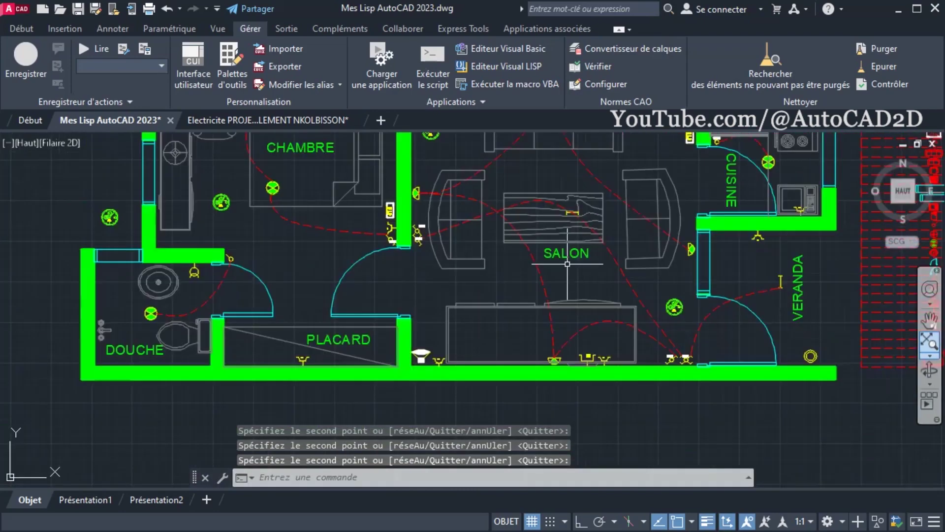
{"action": "scroll", "coordinate": [534, 302], "scroll_direction": "down", "scroll_amount": 1}
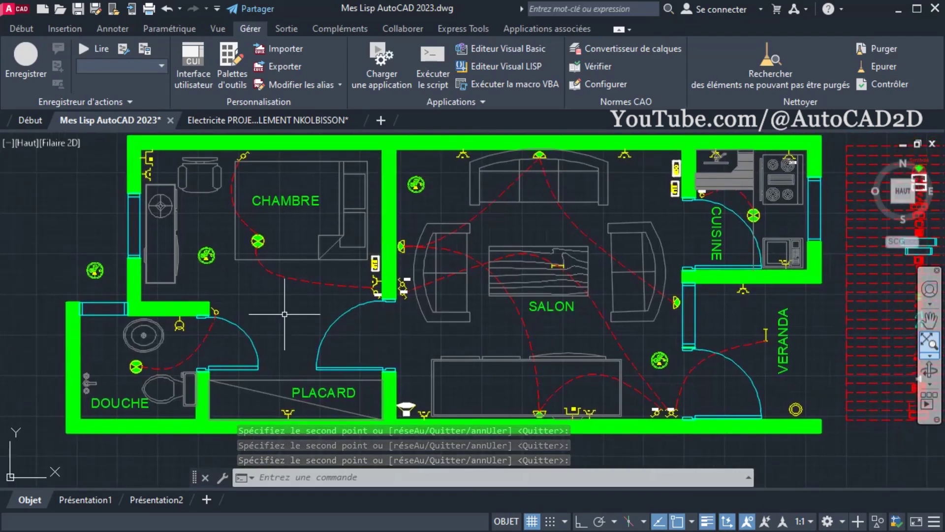
{"action": "type", "text": "A"}
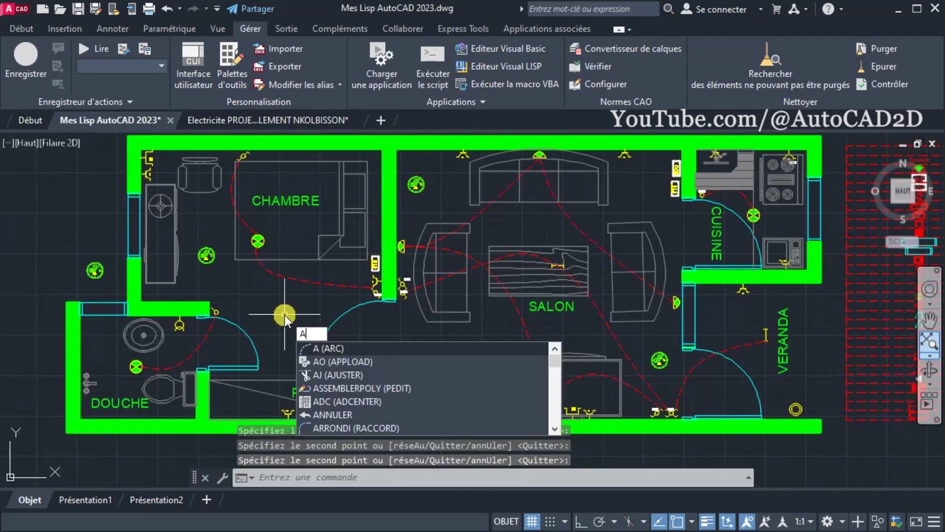
{"action": "type", "text": "PP"}
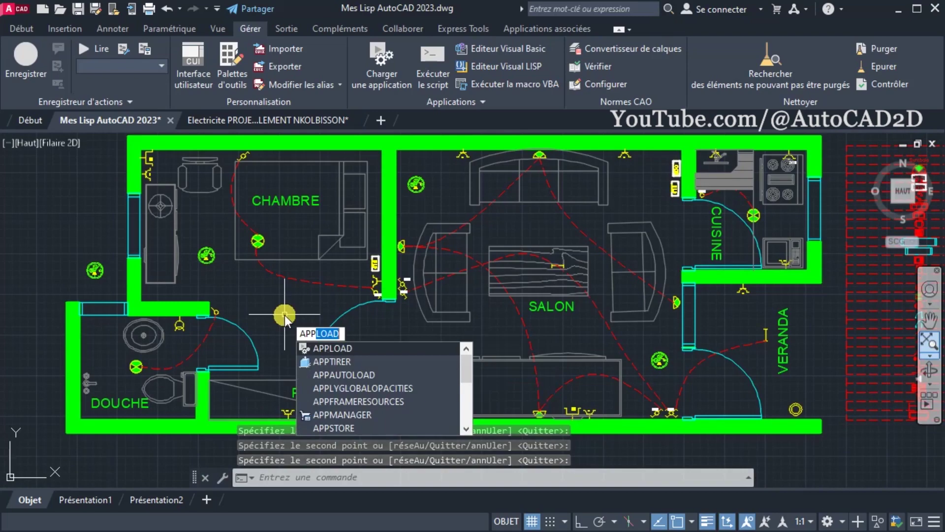
Step: Load Increment Text via APPLOAD, allowing it to load once, and close the loader
{"action": "key", "text": "Return"}
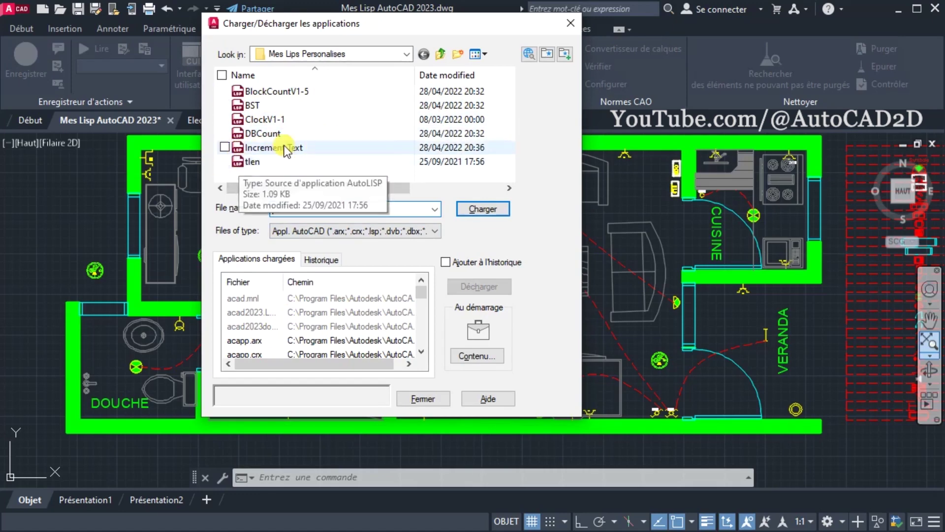
{"action": "left_click", "coordinate": [265, 150]}
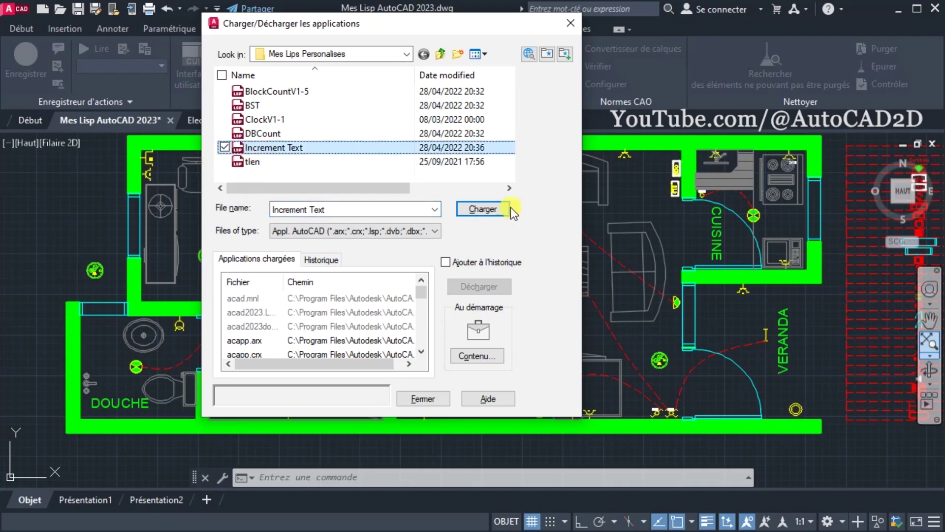
{"action": "left_click", "coordinate": [488, 209]}
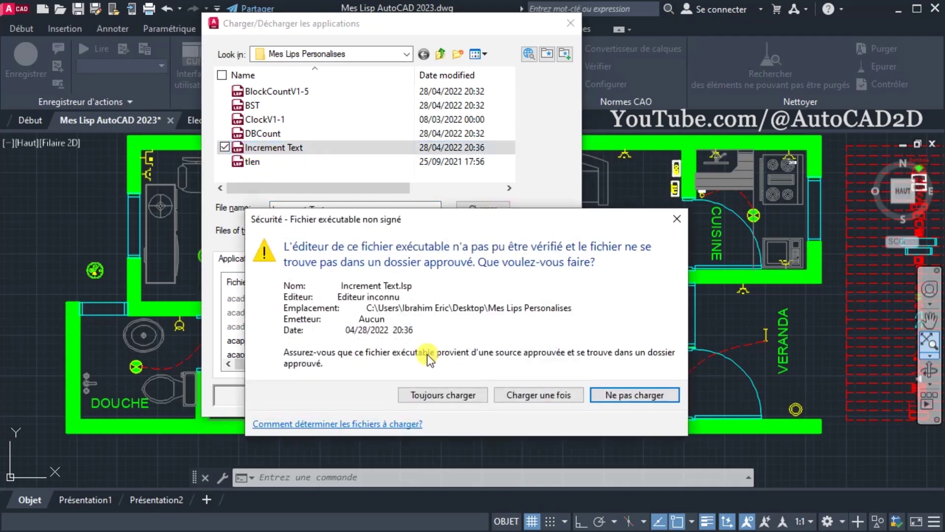
{"action": "left_click", "coordinate": [437, 396]}
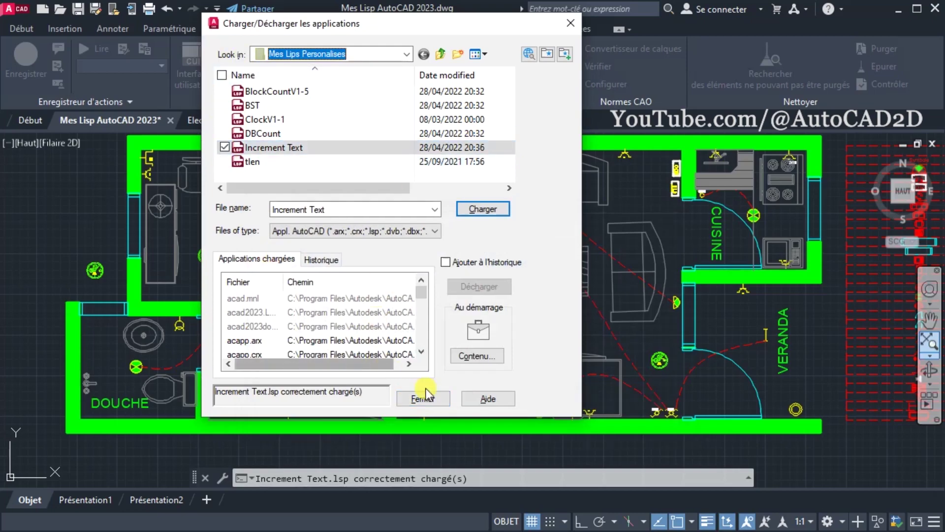
{"action": "left_click", "coordinate": [422, 399]}
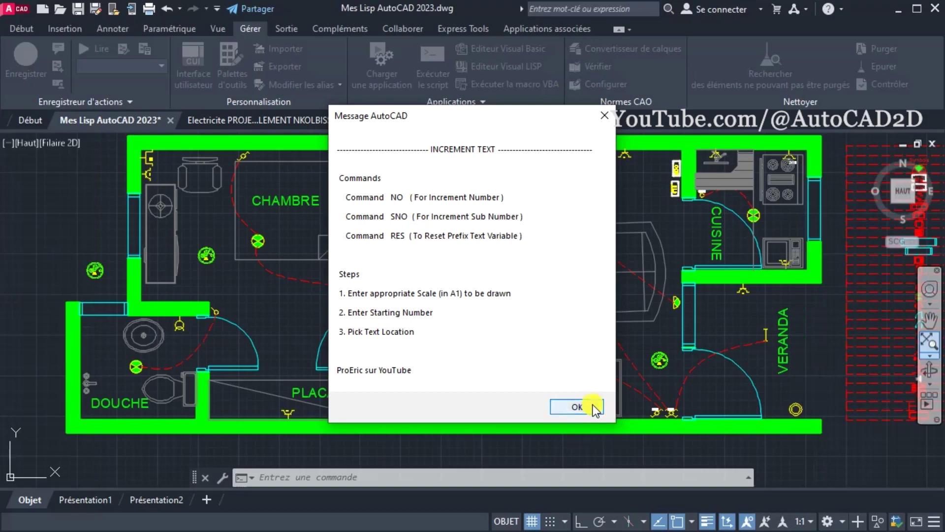
Step: Dismiss the Increment Text help message and adjust the view
{"action": "left_click", "coordinate": [603, 415]}
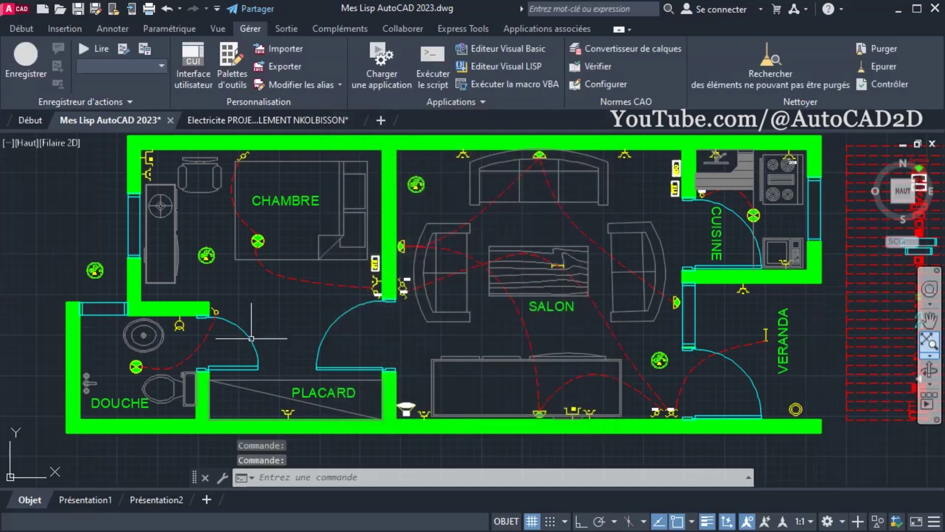
{"action": "scroll", "coordinate": [262, 236], "scroll_direction": "up", "scroll_amount": 4}
{"action": "scroll", "coordinate": [263, 225], "scroll_direction": "up", "scroll_amount": 2}
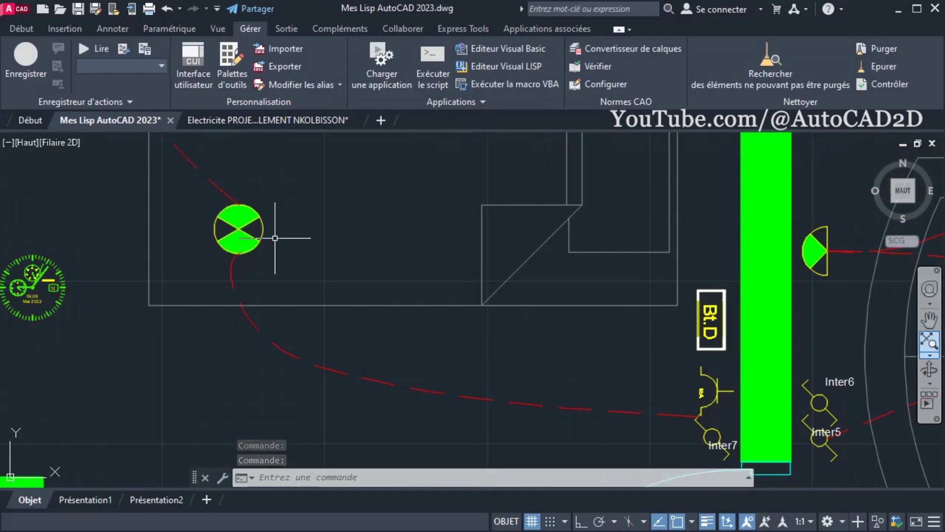
{"action": "scroll", "coordinate": [320, 251], "scroll_direction": "down", "scroll_amount": 4}
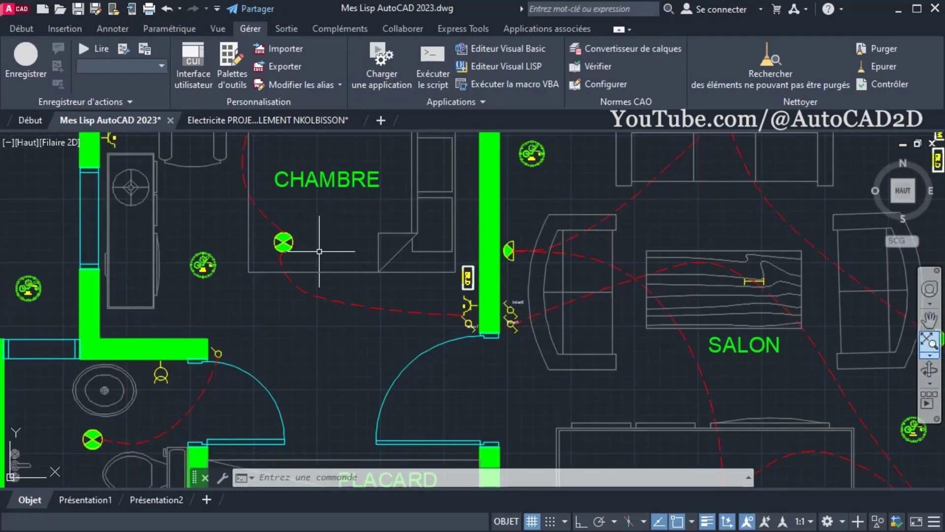
Step: Run NO with scale 1:5000, prefix L and starting number 1
{"action": "type", "text": "no"}
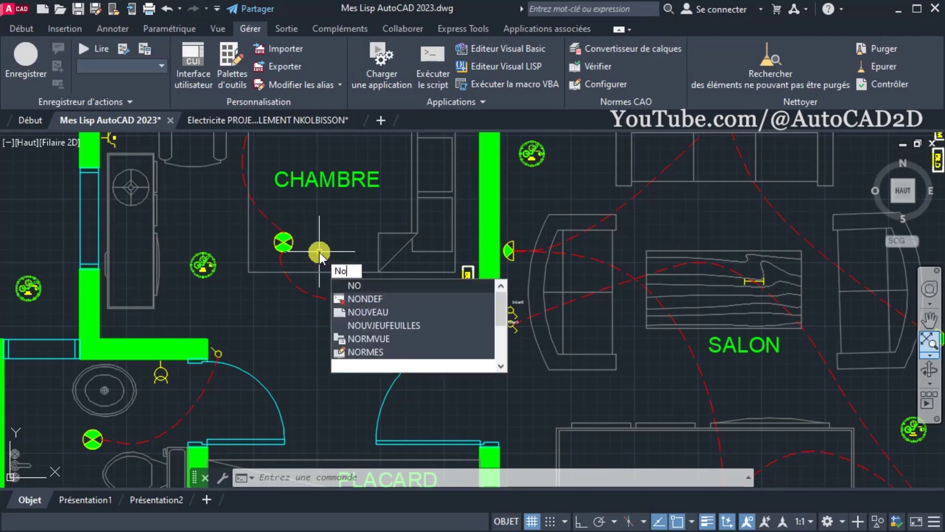
{"action": "key", "text": "Return"}
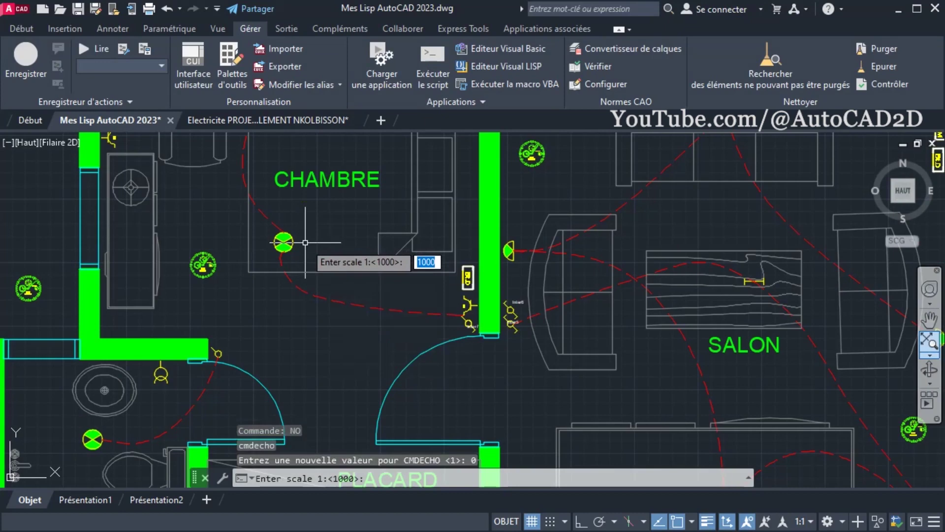
{"action": "type", "text": "5"}
{"action": "key", "text": "Return"}
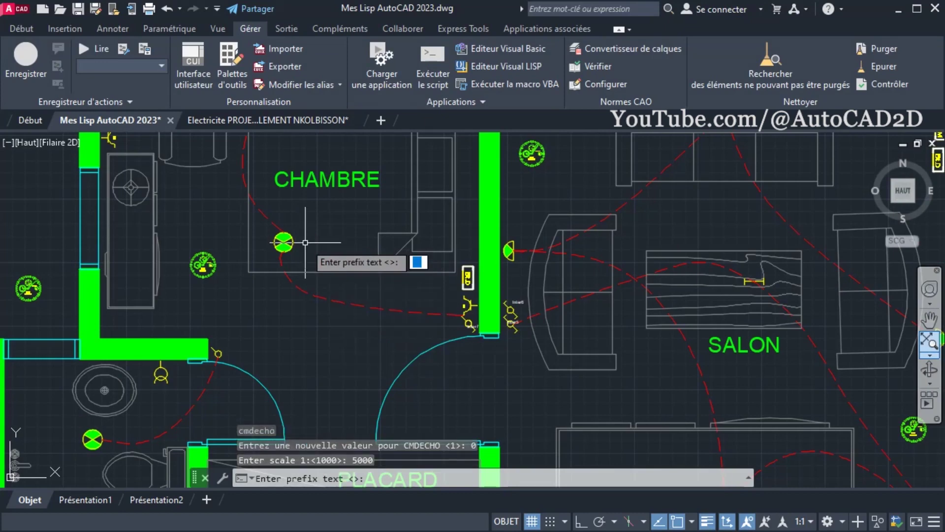
{"action": "scroll", "coordinate": [297, 249], "scroll_direction": "up", "scroll_amount": 2}
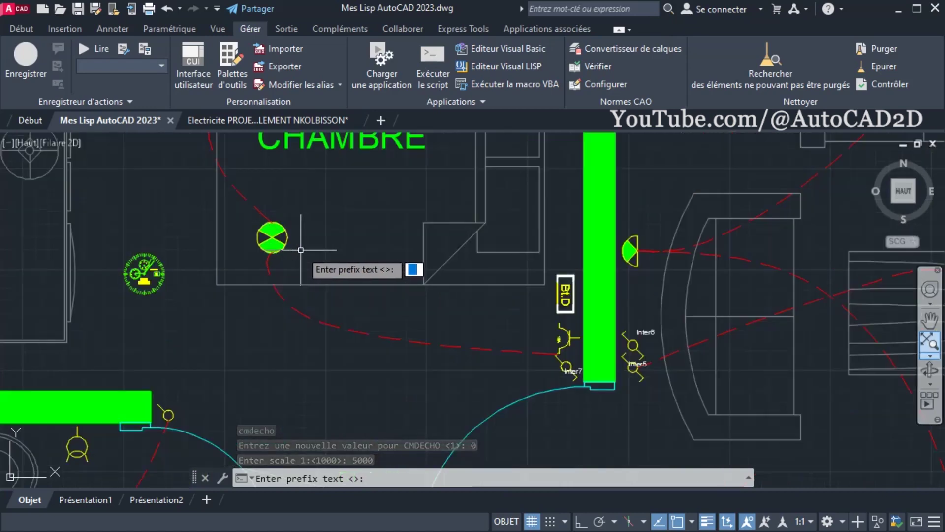
{"action": "type", "text": "L"}
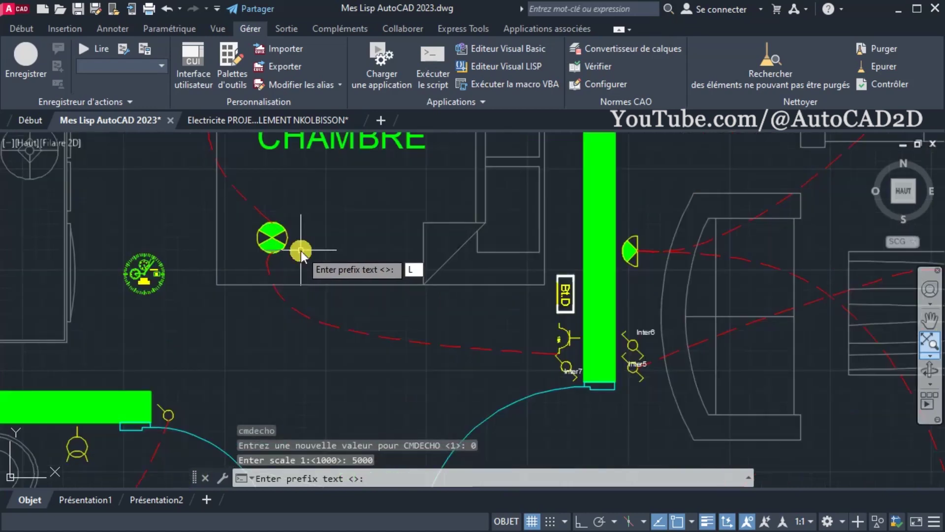
{"action": "key", "text": "Return"}
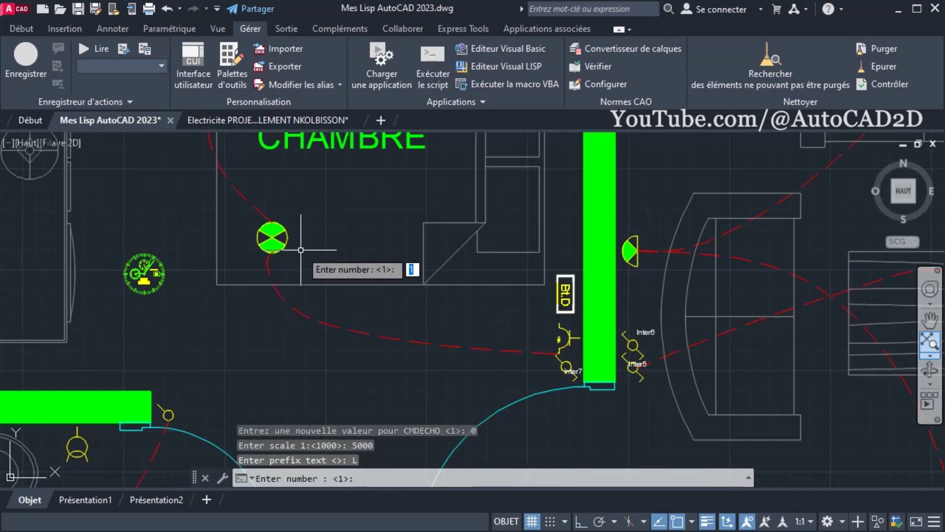
{"action": "key", "text": "Return"}
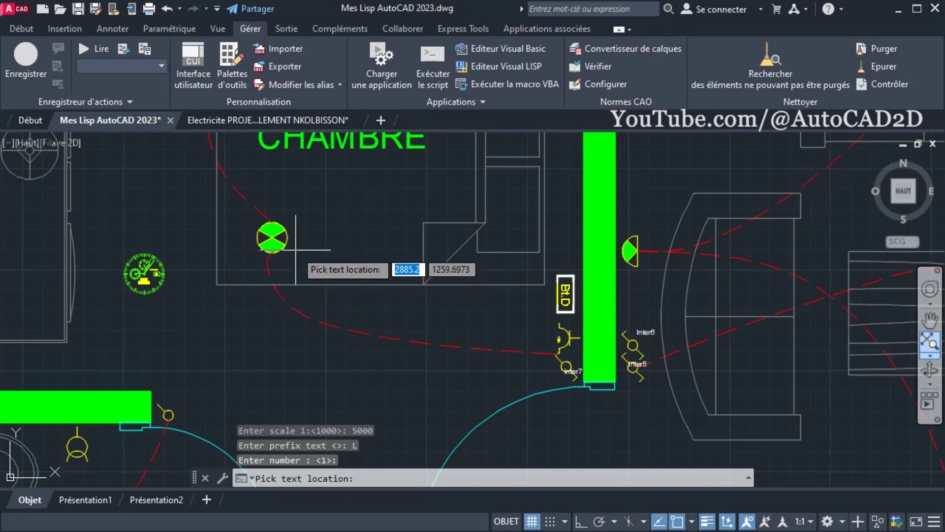
Step: Place L1 beside the bedroom light and L2 beside the shower light
{"action": "left_click", "coordinate": [295, 254]}
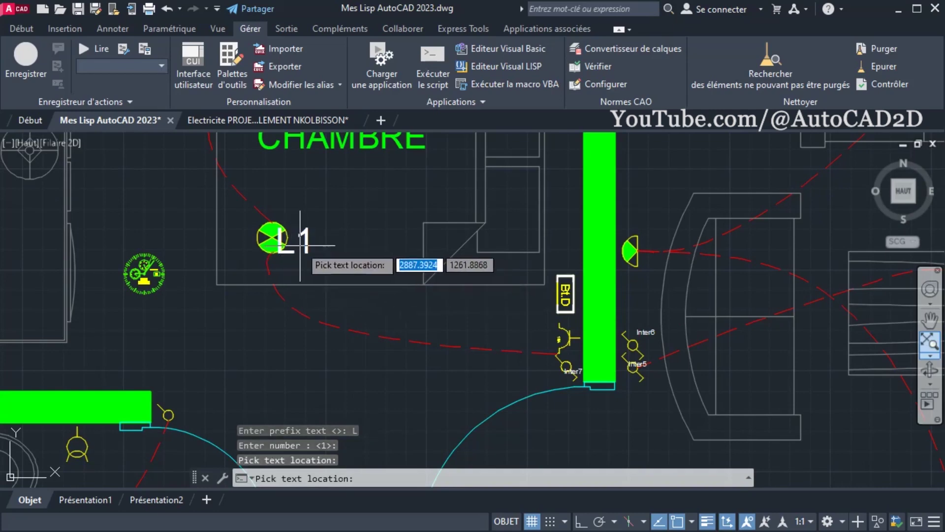
{"action": "scroll", "coordinate": [303, 251], "scroll_direction": "down", "scroll_amount": 2}
{"action": "middle_click_drag", "start_coordinate": [313, 250], "coordinate": [461, 235]}
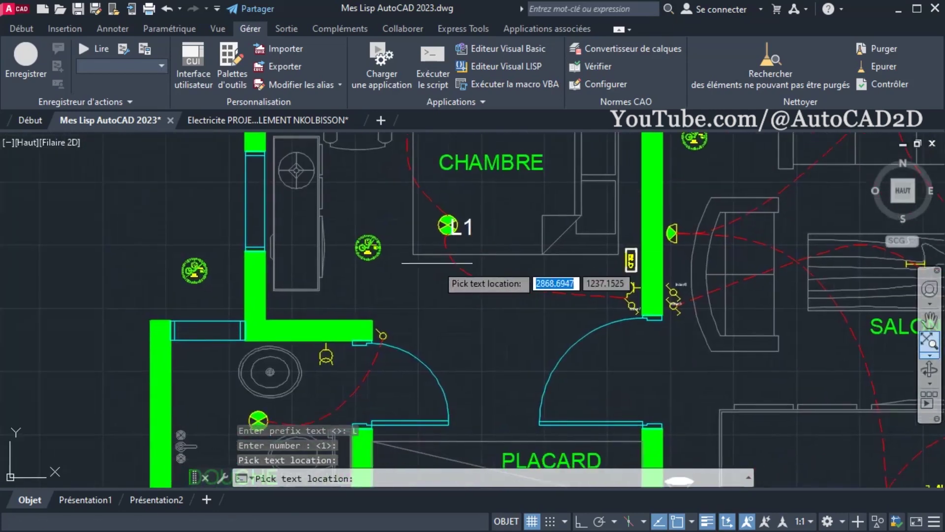
{"action": "scroll", "coordinate": [438, 261], "scroll_direction": "down", "scroll_amount": 1}
{"action": "middle_click_drag", "start_coordinate": [399, 328], "coordinate": [399, 268]}
{"action": "scroll", "coordinate": [311, 308], "scroll_direction": "up", "scroll_amount": 5}
{"action": "scroll", "coordinate": [315, 315], "scroll_direction": "up", "scroll_amount": 3}
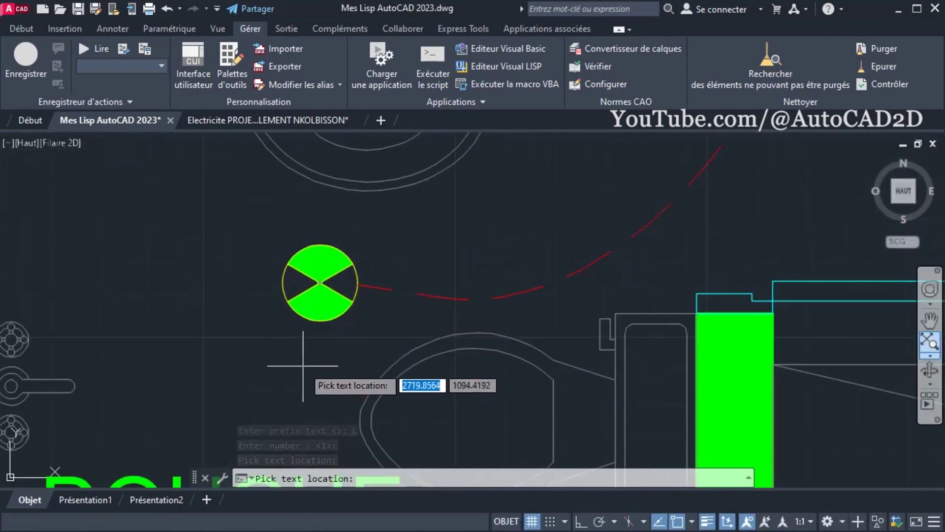
{"action": "left_click", "coordinate": [316, 367]}
Step: Place L3 above the SALON light and L4 beside the CUISINE light, then end numbering
{"action": "scroll", "coordinate": [317, 367], "scroll_direction": "down", "scroll_amount": 3}
{"action": "scroll", "coordinate": [506, 322], "scroll_direction": "down", "scroll_amount": 2}
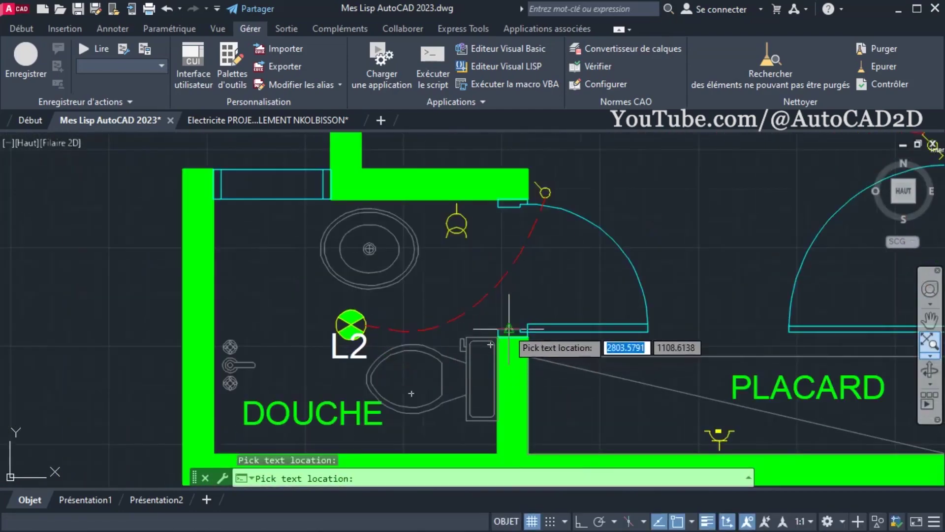
{"action": "scroll", "coordinate": [505, 320], "scroll_direction": "down", "scroll_amount": 2}
{"action": "scroll", "coordinate": [566, 320], "scroll_direction": "down", "scroll_amount": 2}
{"action": "scroll", "coordinate": [492, 286], "scroll_direction": "down", "scroll_amount": 1}
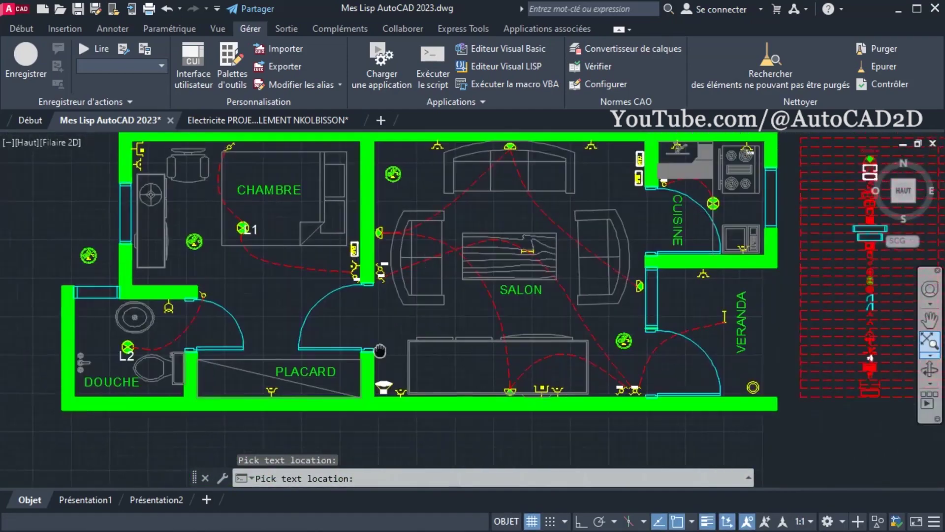
{"action": "scroll", "coordinate": [409, 241], "scroll_direction": "up", "scroll_amount": 1}
{"action": "scroll", "coordinate": [366, 271], "scroll_direction": "up", "scroll_amount": 3}
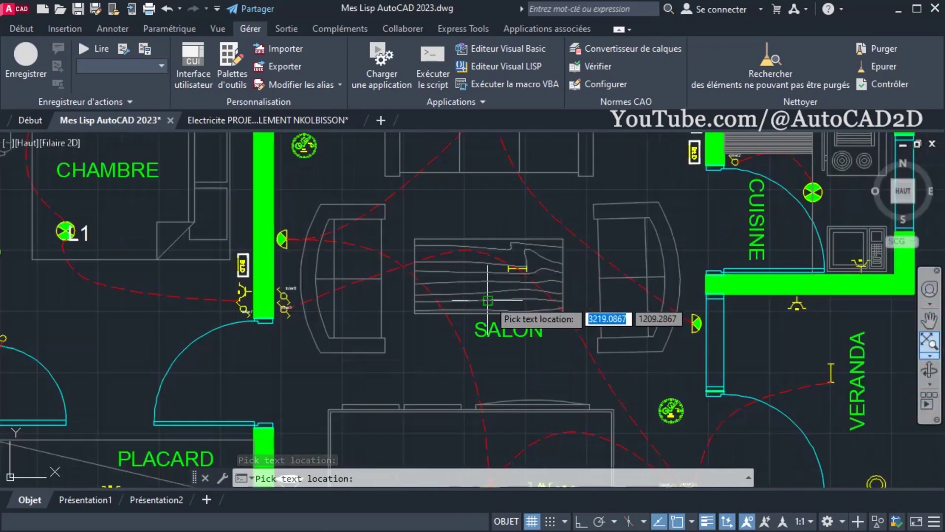
{"action": "scroll", "coordinate": [523, 269], "scroll_direction": "up", "scroll_amount": 4}
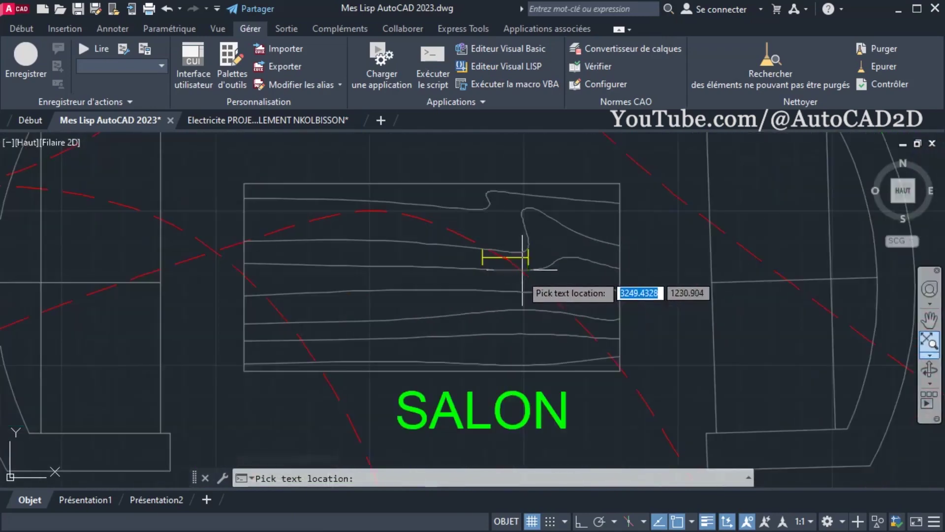
{"action": "left_click", "coordinate": [502, 224]}
{"action": "scroll", "coordinate": [543, 266], "scroll_direction": "down", "scroll_amount": 2}
{"action": "scroll", "coordinate": [543, 266], "scroll_direction": "down", "scroll_amount": 3}
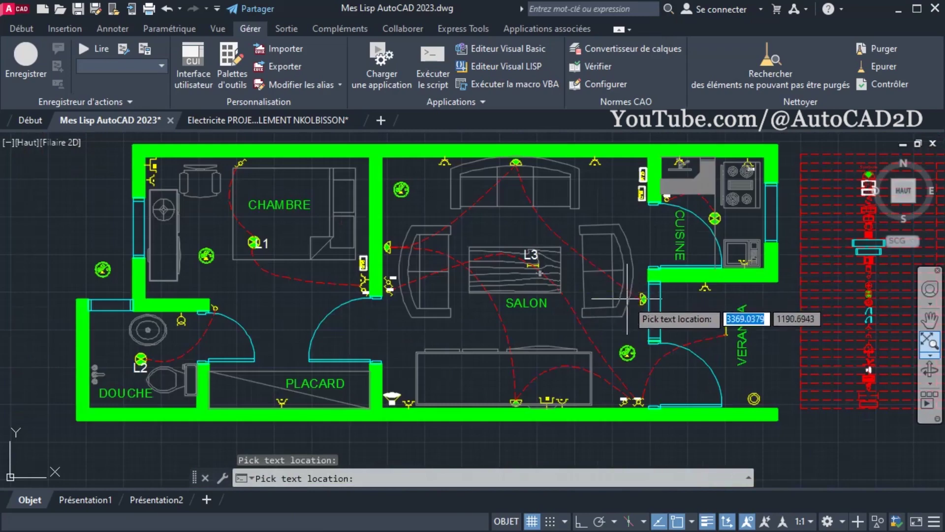
{"action": "scroll", "coordinate": [567, 303], "scroll_direction": "up", "scroll_amount": 1}
{"action": "scroll", "coordinate": [550, 297], "scroll_direction": "up", "scroll_amount": 5}
{"action": "scroll", "coordinate": [551, 276], "scroll_direction": "down", "scroll_amount": 5}
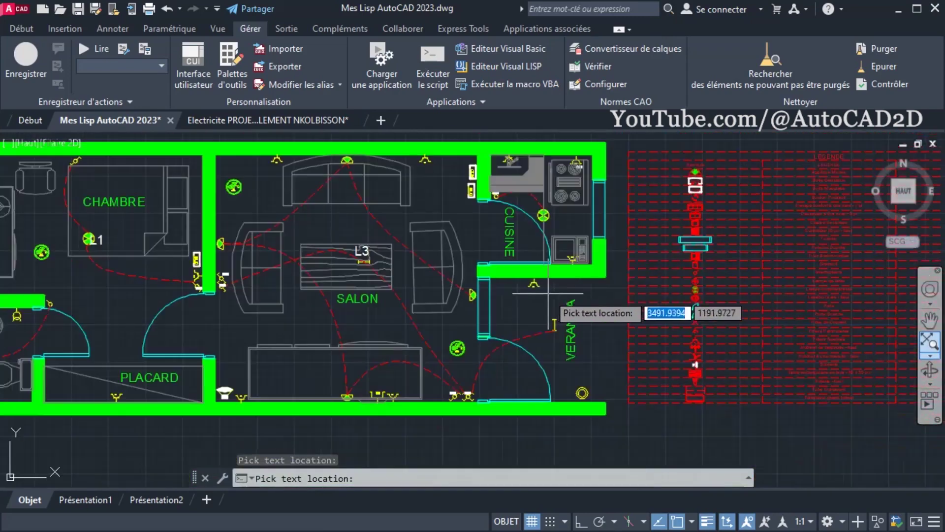
{"action": "scroll", "coordinate": [552, 215], "scroll_direction": "up", "scroll_amount": 5}
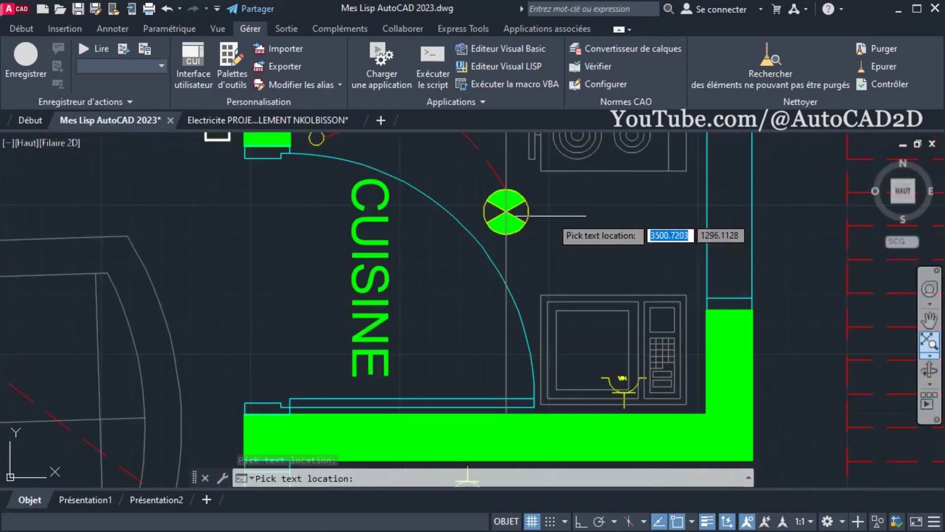
{"action": "left_click", "coordinate": [555, 255]}
{"action": "scroll", "coordinate": [555, 256], "scroll_direction": "down", "scroll_amount": 3}
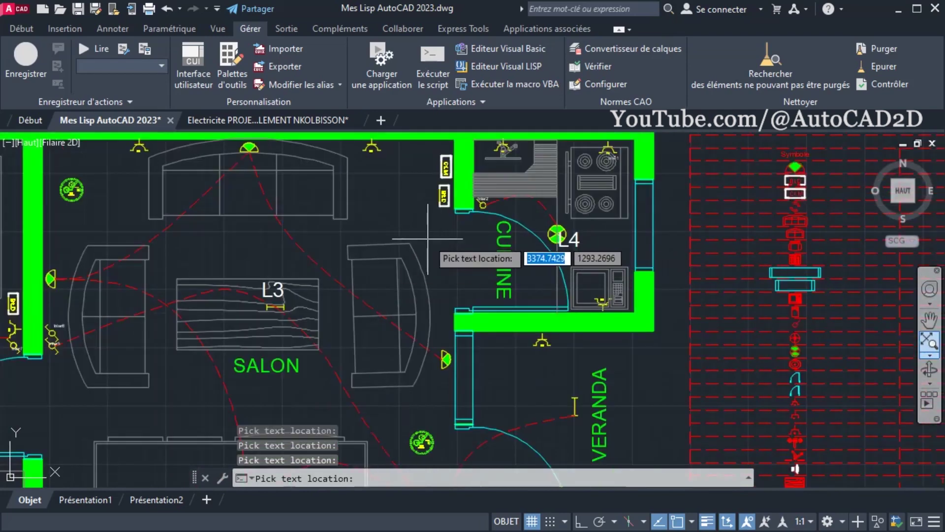
{"action": "key", "text": "Escape"}
Step: Run NO again with scale 1:3000, prefix P and starting number 1
{"action": "scroll", "coordinate": [422, 273], "scroll_direction": "down", "scroll_amount": 2}
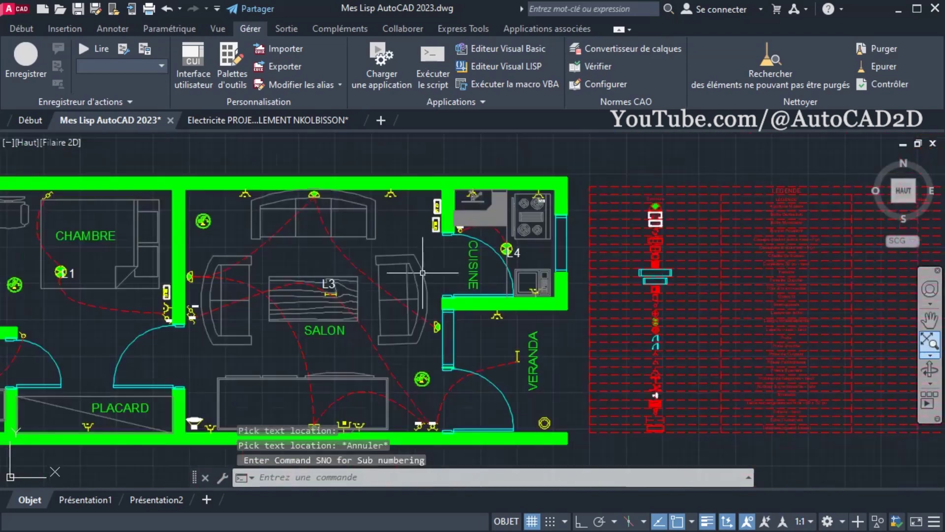
{"action": "scroll", "coordinate": [422, 272], "scroll_direction": "down", "scroll_amount": 2}
{"action": "scroll", "coordinate": [532, 276], "scroll_direction": "up", "scroll_amount": 1}
{"action": "scroll", "coordinate": [492, 289], "scroll_direction": "up", "scroll_amount": 4}
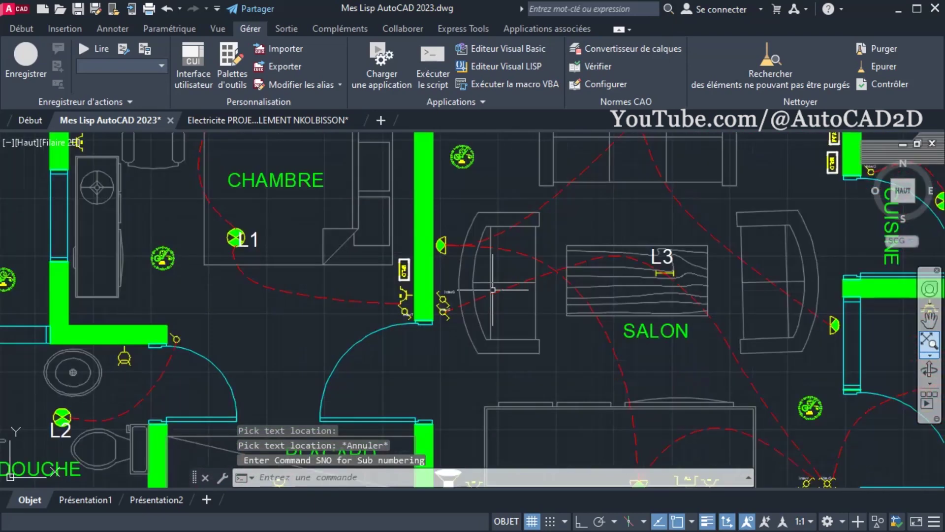
{"action": "mouse_move", "coordinate": [492, 290]}
{"action": "type", "text": "NO"}
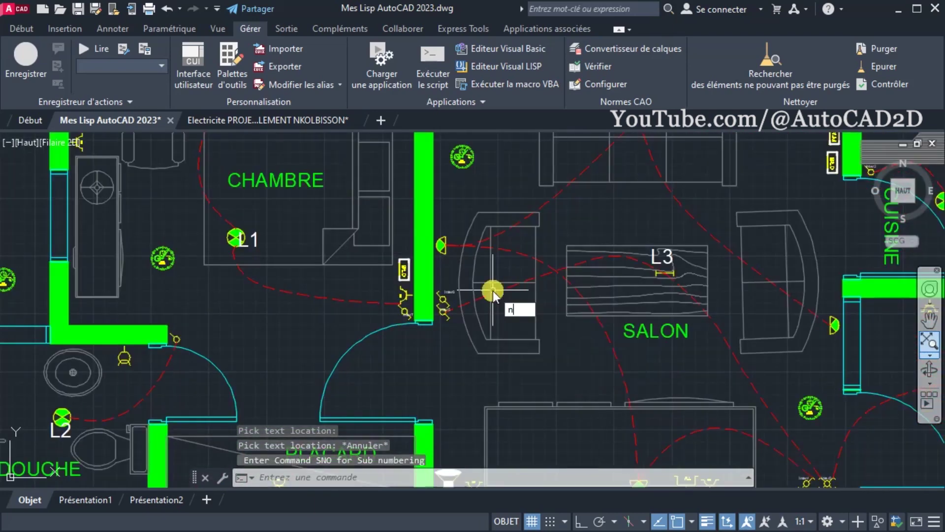
{"action": "key", "text": "Return"}
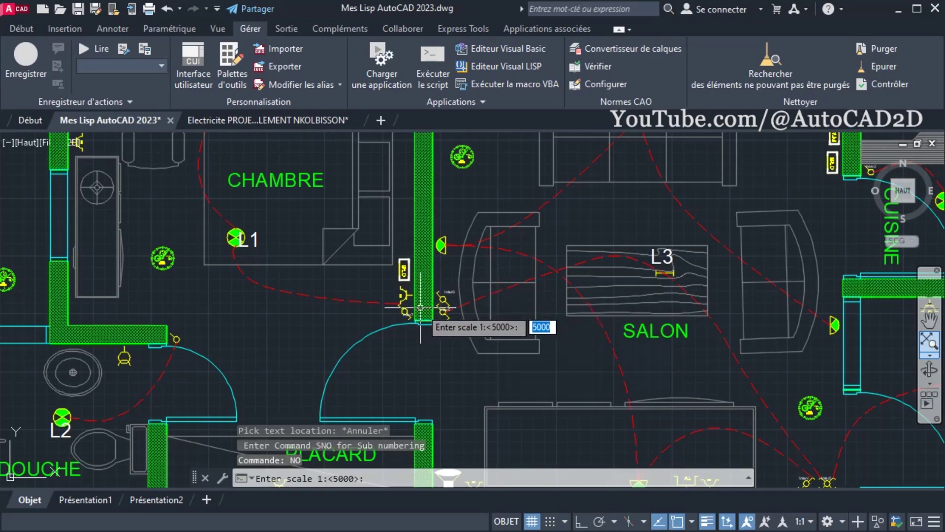
{"action": "type", "text": "30"}
{"action": "key", "text": "Return"}
{"action": "type", "text": "P"}
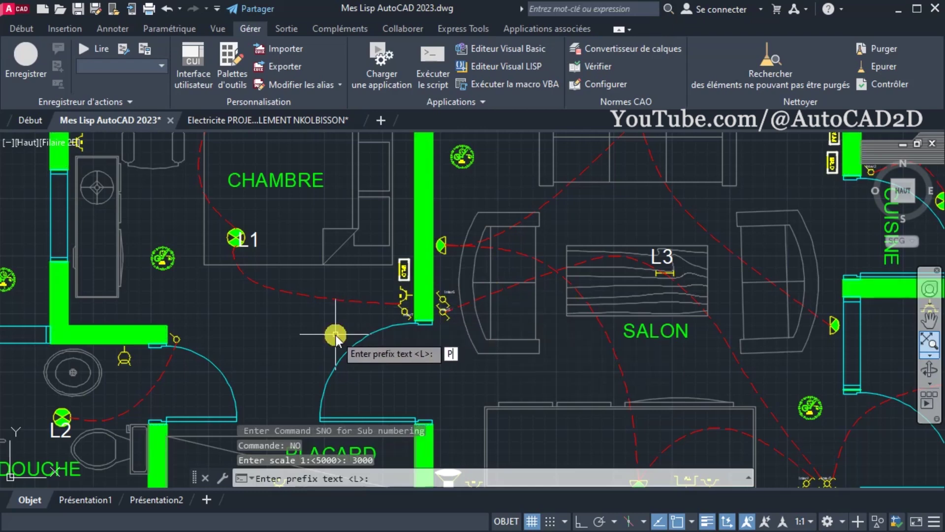
{"action": "key", "text": "Return"}
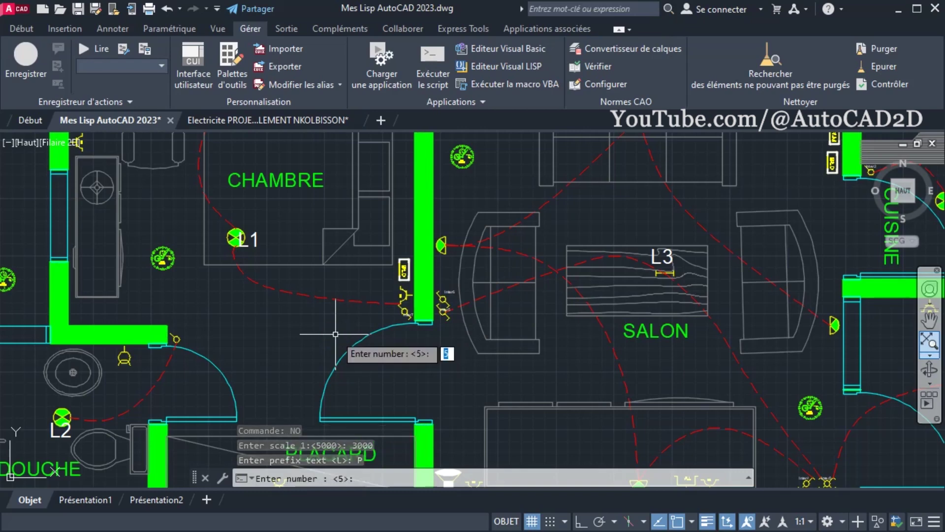
{"action": "type", "text": "1"}
{"action": "key", "text": "Return"}
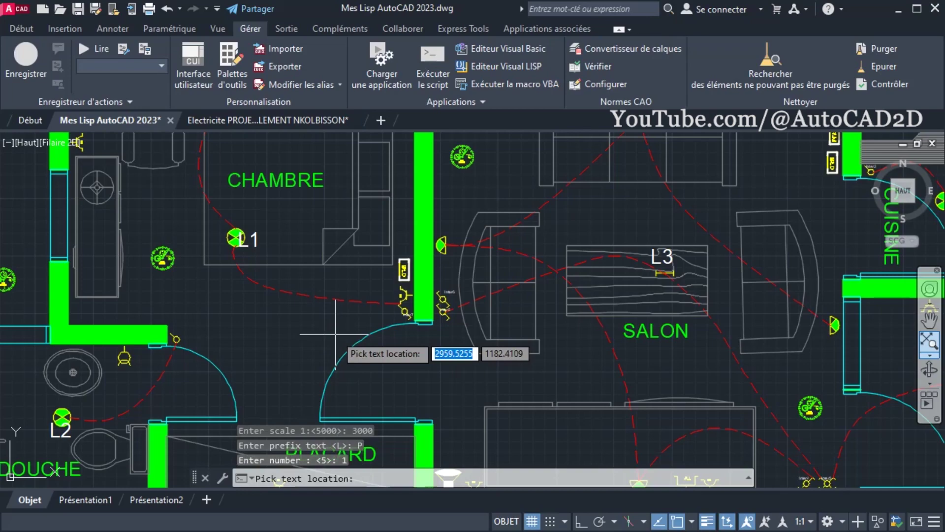
Step: Place the P1 label beside the first SALON socket
{"action": "scroll", "coordinate": [335, 333], "scroll_direction": "down", "scroll_amount": 5}
{"action": "scroll", "coordinate": [392, 271], "scroll_direction": "up", "scroll_amount": 6}
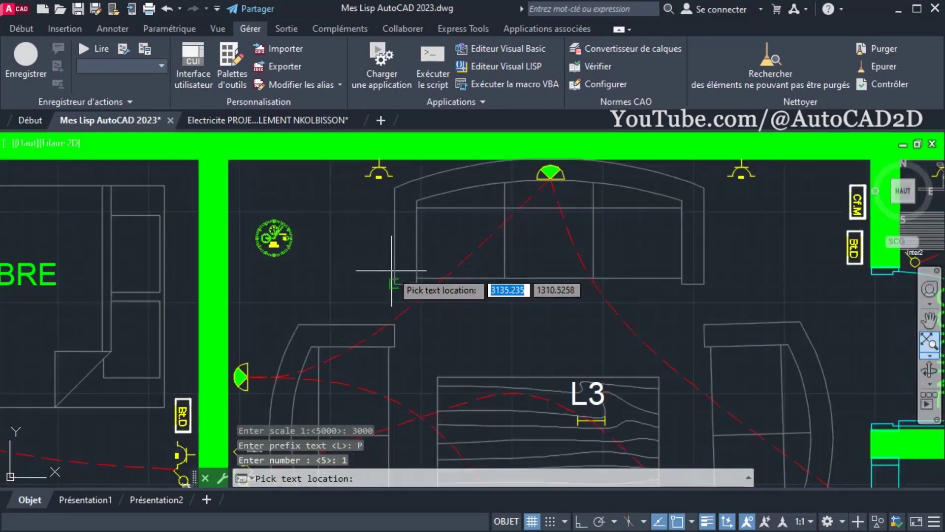
{"action": "scroll", "coordinate": [392, 270], "scroll_direction": "up", "scroll_amount": 2}
{"action": "scroll", "coordinate": [389, 268], "scroll_direction": "up", "scroll_amount": 2}
{"action": "scroll", "coordinate": [379, 256], "scroll_direction": "up", "scroll_amount": 2}
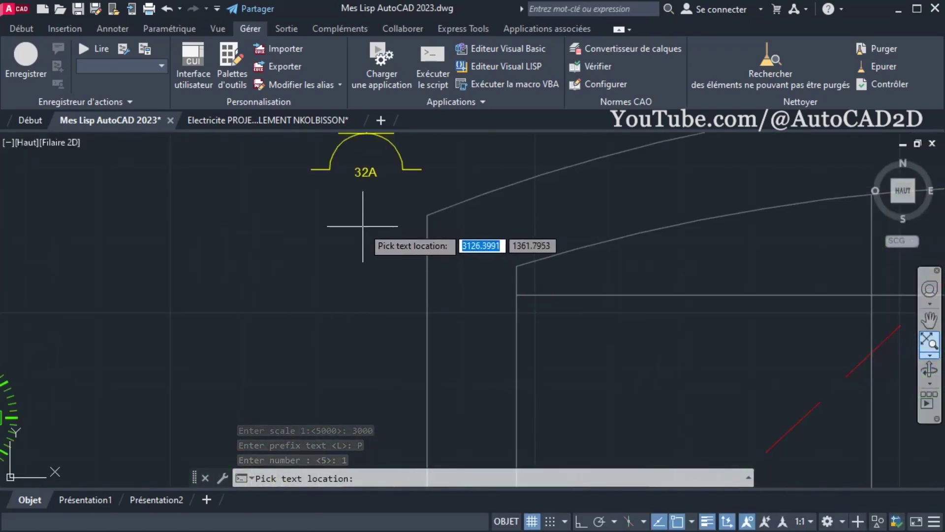
{"action": "left_click", "coordinate": [363, 226]}
Step: Place the P3 label beside the CHAMBRE socket
{"action": "scroll", "coordinate": [456, 291], "scroll_direction": "down", "scroll_amount": 3}
{"action": "scroll", "coordinate": [455, 295], "scroll_direction": "down", "scroll_amount": 2}
{"action": "scroll", "coordinate": [455, 306], "scroll_direction": "down", "scroll_amount": 2}
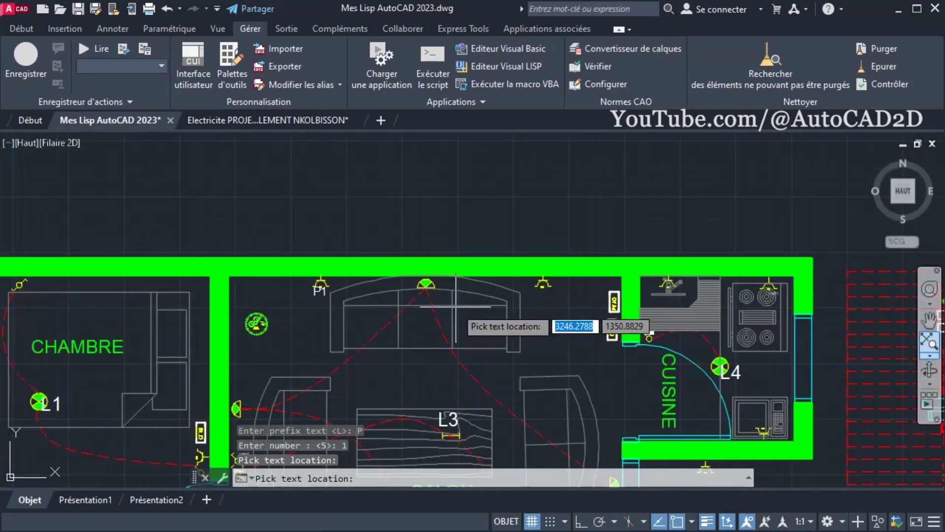
{"action": "scroll", "coordinate": [583, 310], "scroll_direction": "up", "scroll_amount": 2}
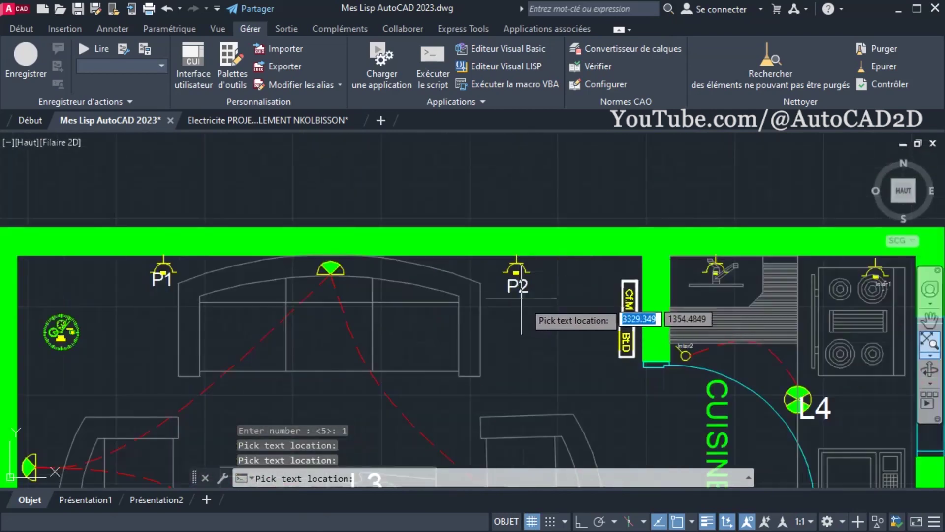
{"action": "scroll", "coordinate": [566, 298], "scroll_direction": "down", "scroll_amount": 2}
{"action": "scroll", "coordinate": [619, 299], "scroll_direction": "down", "scroll_amount": 2}
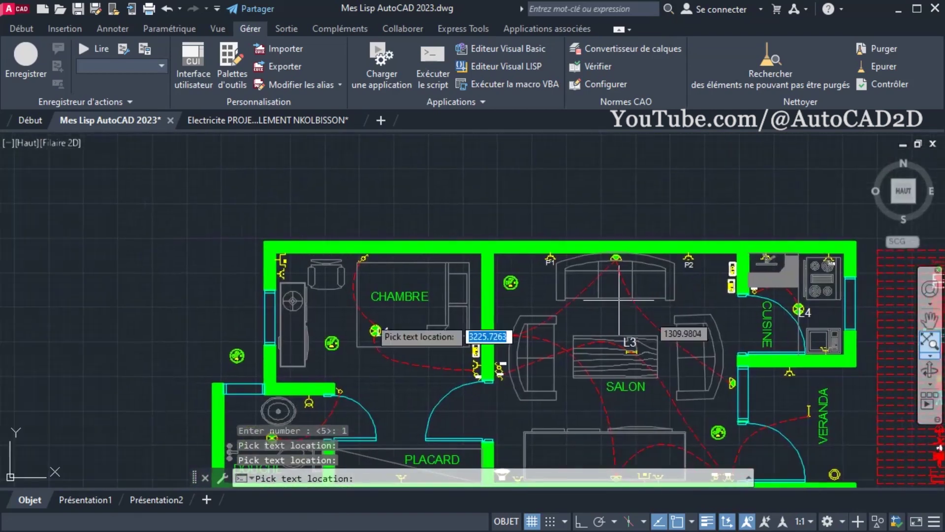
{"action": "scroll", "coordinate": [302, 274], "scroll_direction": "up", "scroll_amount": 2}
{"action": "scroll", "coordinate": [302, 274], "scroll_direction": "up", "scroll_amount": 4}
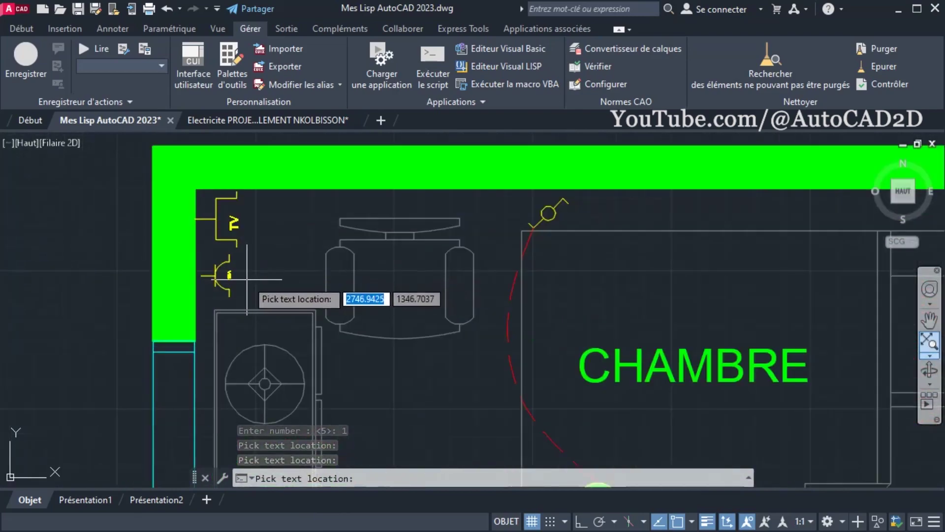
{"action": "left_click", "coordinate": [246, 279]}
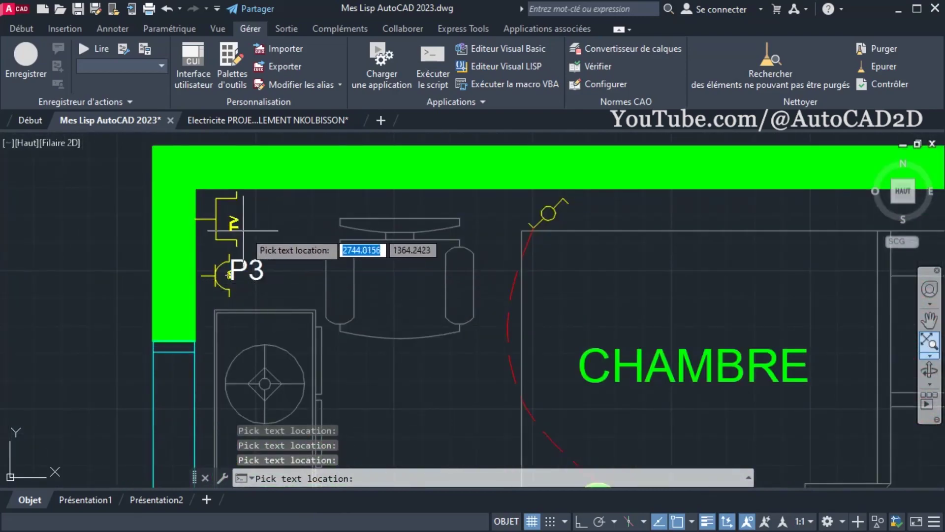
Step: Label the remaining SALON socket, then end the numbering with Esc
{"action": "scroll", "coordinate": [487, 344], "scroll_direction": "down", "scroll_amount": 3}
{"action": "scroll", "coordinate": [478, 300], "scroll_direction": "down", "scroll_amount": 2}
{"action": "scroll", "coordinate": [510, 341], "scroll_direction": "down", "scroll_amount": 2}
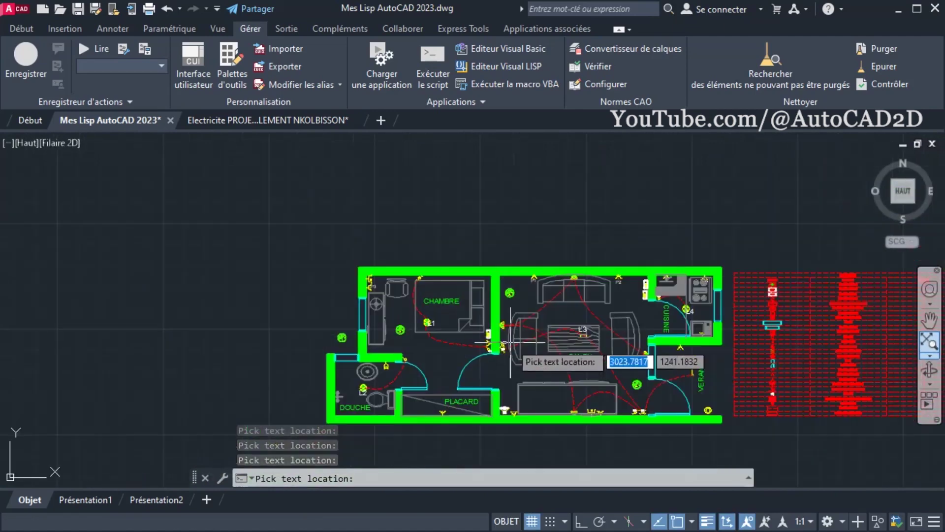
{"action": "middle_click_drag", "start_coordinate": [510, 341], "coordinate": [406, 309]}
{"action": "scroll", "coordinate": [405, 309], "scroll_direction": "up", "scroll_amount": 3}
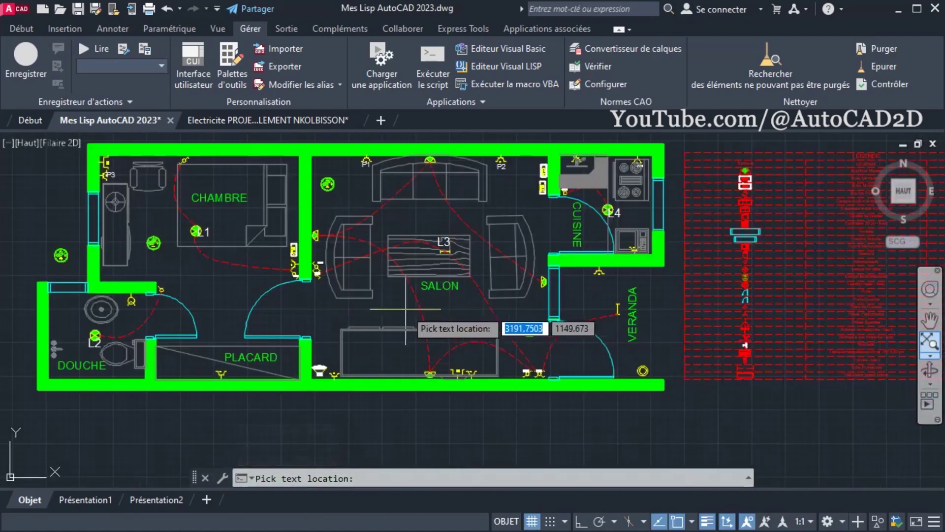
{"action": "left_click", "coordinate": [379, 315]}
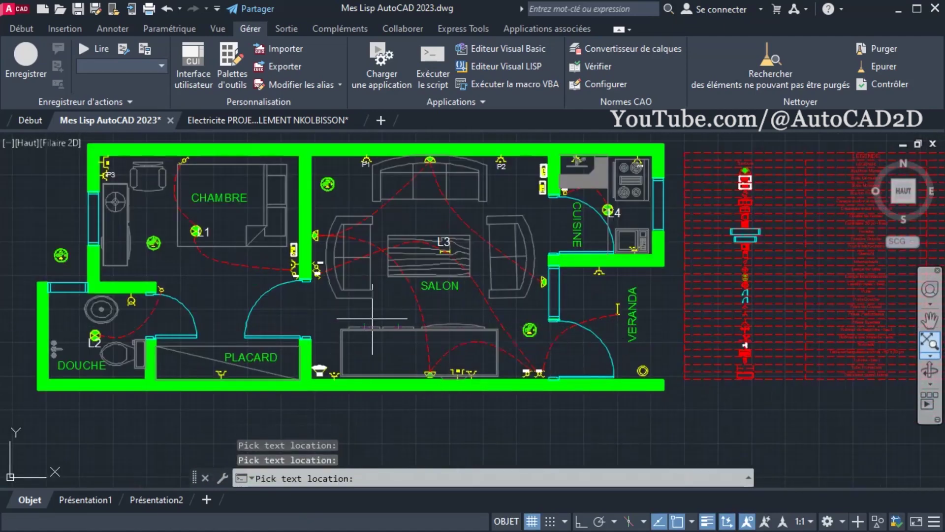
{"action": "key", "text": "Escape"}
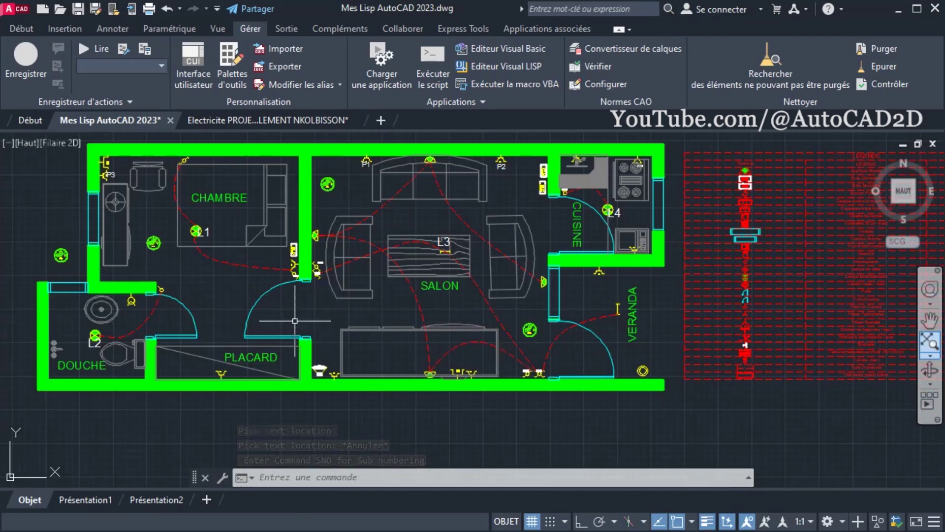
Step: Zoom out to the whole plan and crossing-window select the red quantities table
{"action": "middle_click_drag", "start_coordinate": [360, 303], "coordinate": [394, 344]}
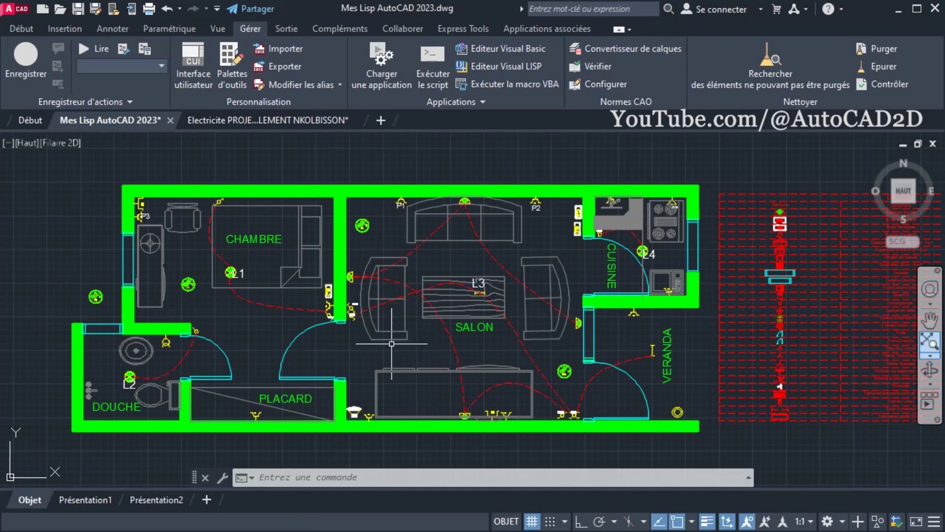
{"action": "scroll", "coordinate": [394, 344], "scroll_direction": "down", "scroll_amount": 3}
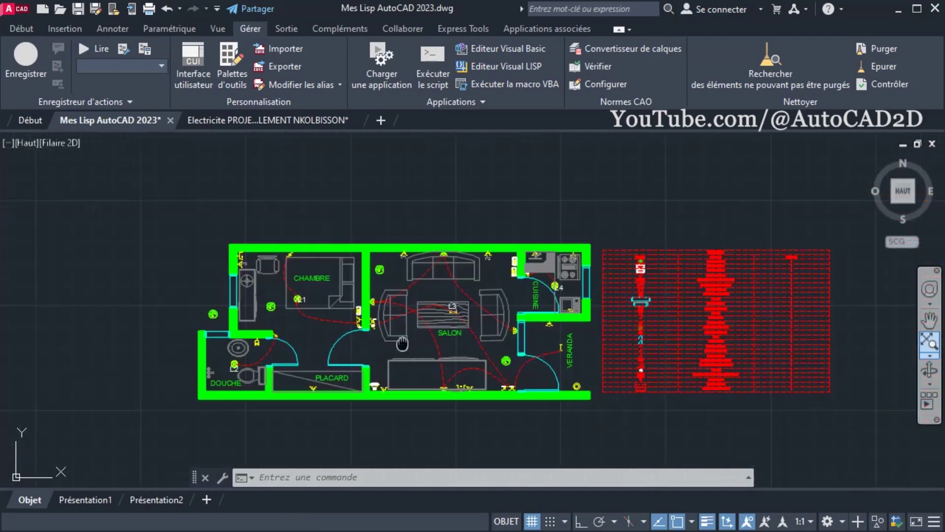
{"action": "scroll", "coordinate": [505, 339], "scroll_direction": "up", "scroll_amount": 1}
{"action": "scroll", "coordinate": [504, 340], "scroll_direction": "up", "scroll_amount": 2}
{"action": "scroll", "coordinate": [505, 340], "scroll_direction": "up", "scroll_amount": 2}
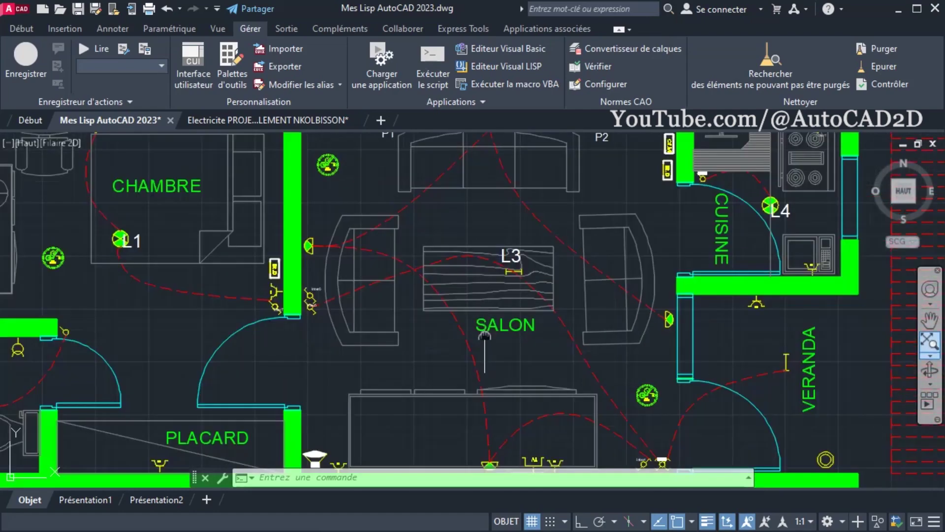
{"action": "middle_click_drag", "start_coordinate": [485, 335], "coordinate": [513, 343]}
{"action": "scroll", "coordinate": [512, 343], "scroll_direction": "down", "scroll_amount": 2}
{"action": "middle_click_drag", "start_coordinate": [822, 413], "coordinate": [668, 413]}
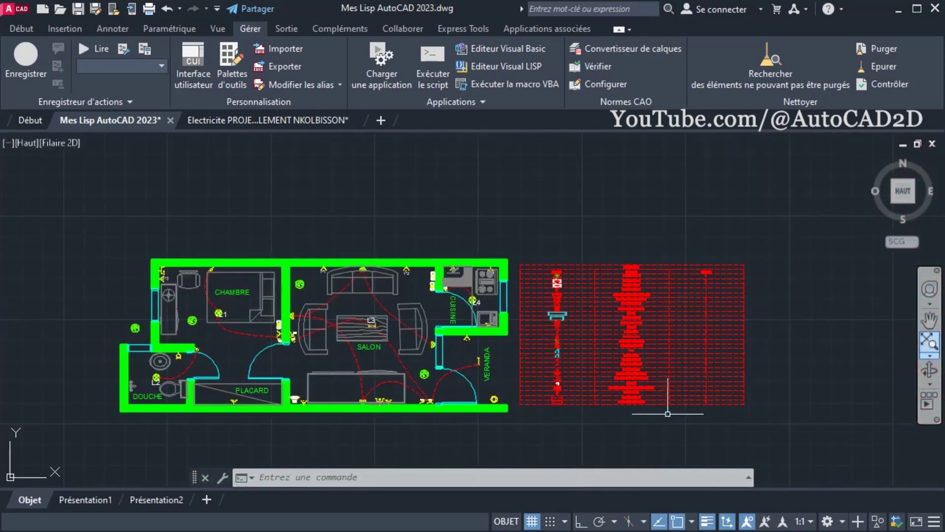
{"action": "left_click", "coordinate": [797, 429]}
{"action": "left_click", "coordinate": [512, 235]}
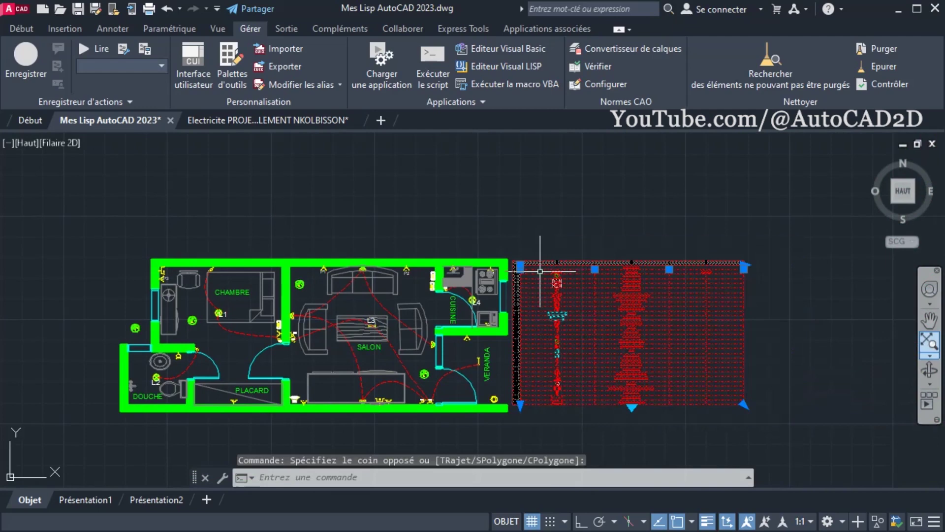
Step: Erase the red table, zoom to extents, and switch to the Electricite PROJET RECOLEMENT drawing
{"action": "type", "text": "Effa"}
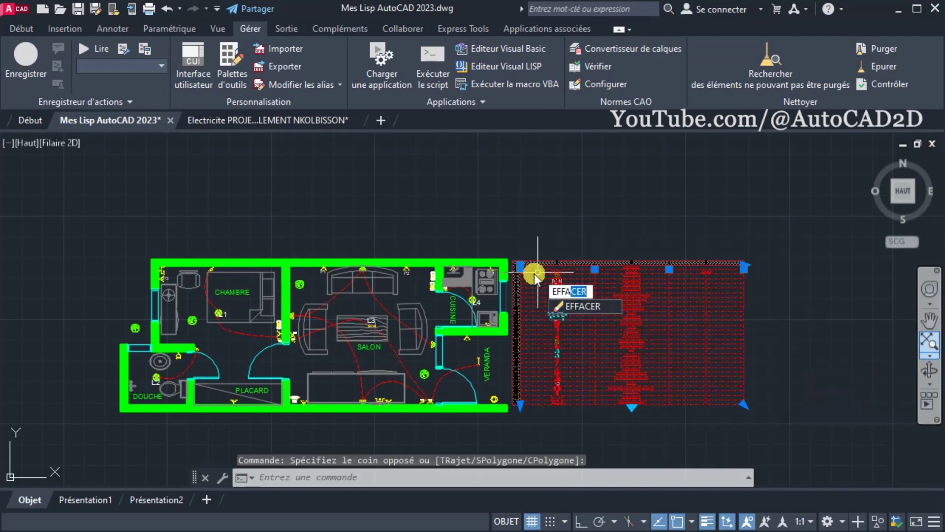
{"action": "key", "text": "Return"}
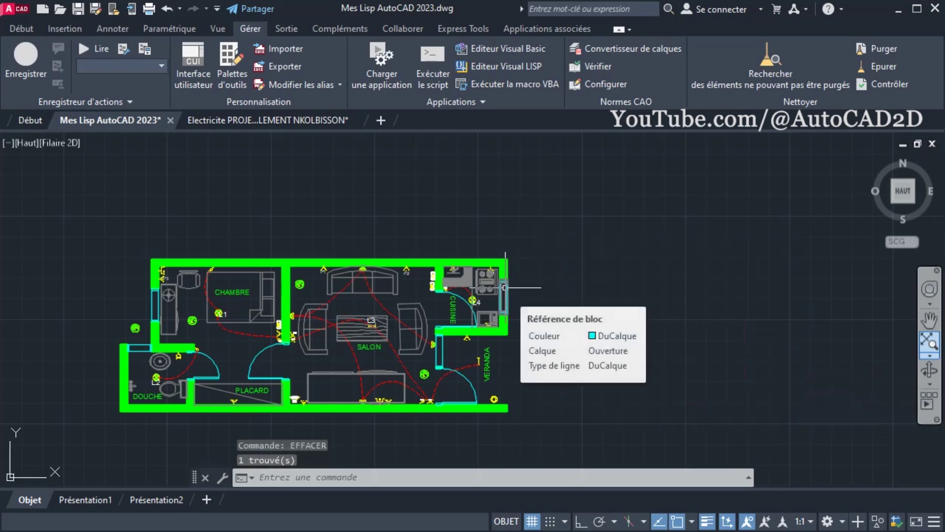
{"action": "type", "text": "zoom"}
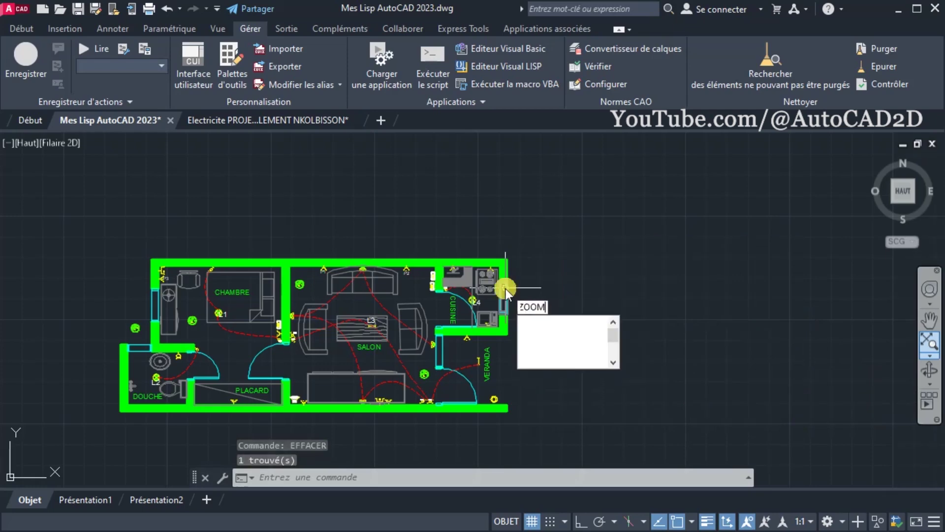
{"action": "key", "text": "Escape"}
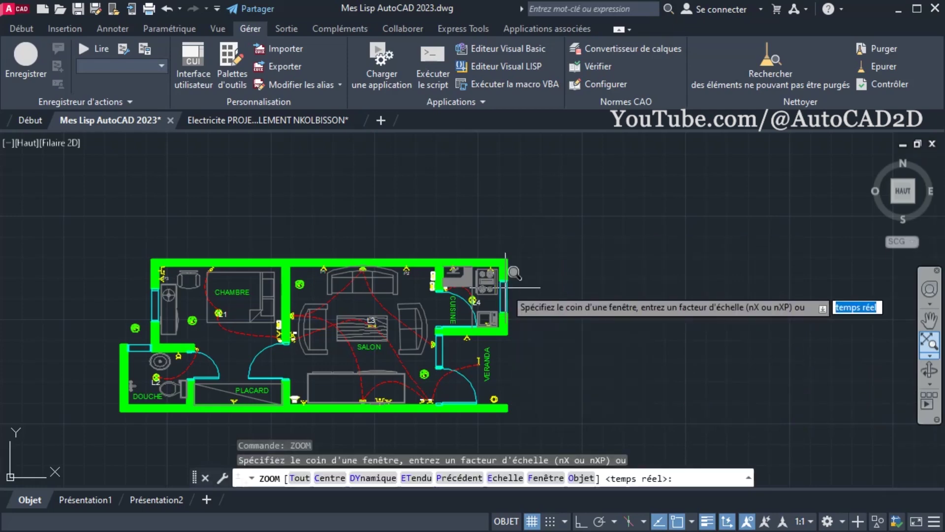
{"action": "type", "text": "et"}
{"action": "key", "text": "Return"}
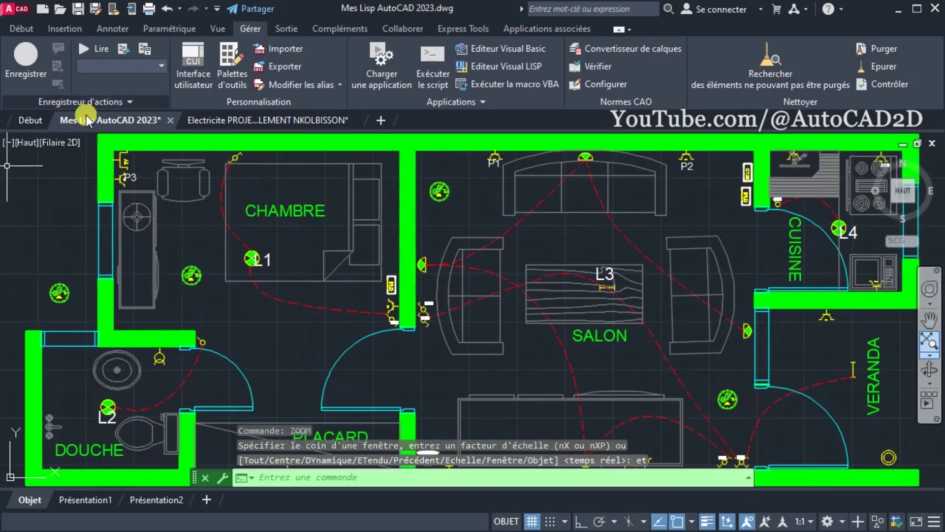
{"action": "left_click", "coordinate": [226, 119]}
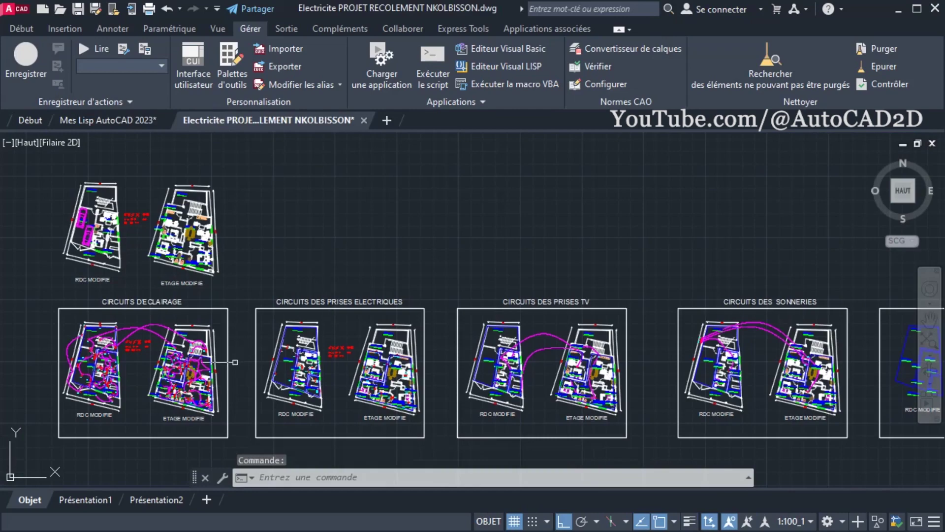
{"action": "scroll", "coordinate": [177, 385], "scroll_direction": "up", "scroll_amount": 2}
{"action": "scroll", "coordinate": [291, 369], "scroll_direction": "up", "scroll_amount": 2}
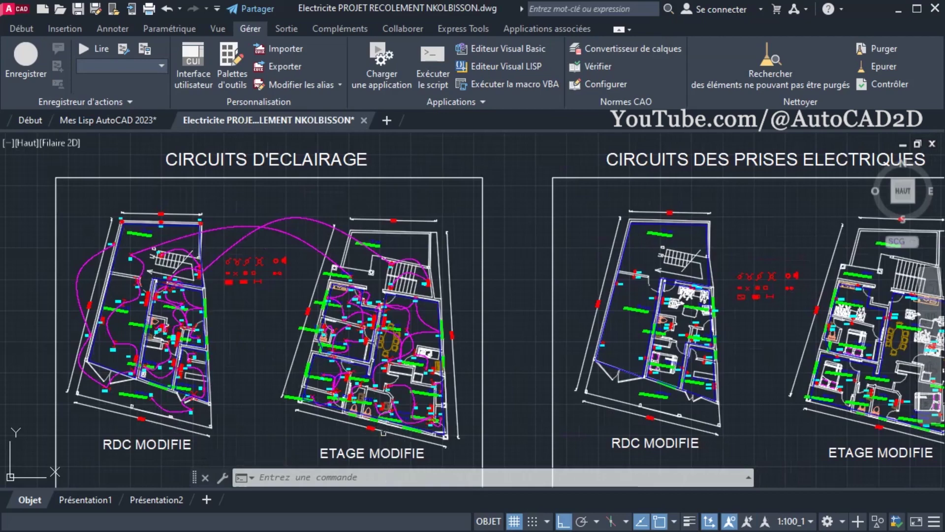
{"action": "scroll", "coordinate": [376, 427], "scroll_direction": "up", "scroll_amount": 1}
{"action": "scroll", "coordinate": [340, 398], "scroll_direction": "up", "scroll_amount": 1}
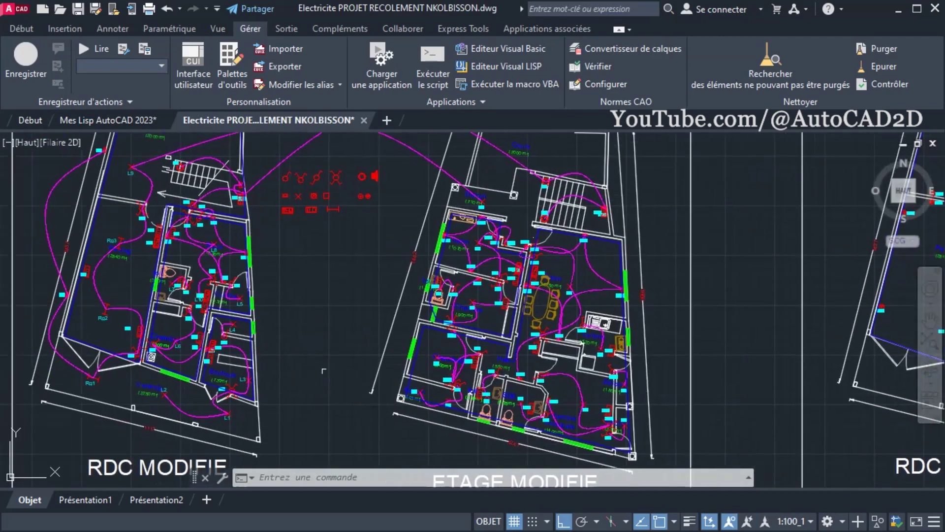
{"action": "scroll", "coordinate": [298, 370], "scroll_direction": "down", "scroll_amount": 2}
{"action": "scroll", "coordinate": [300, 376], "scroll_direction": "down", "scroll_amount": 2}
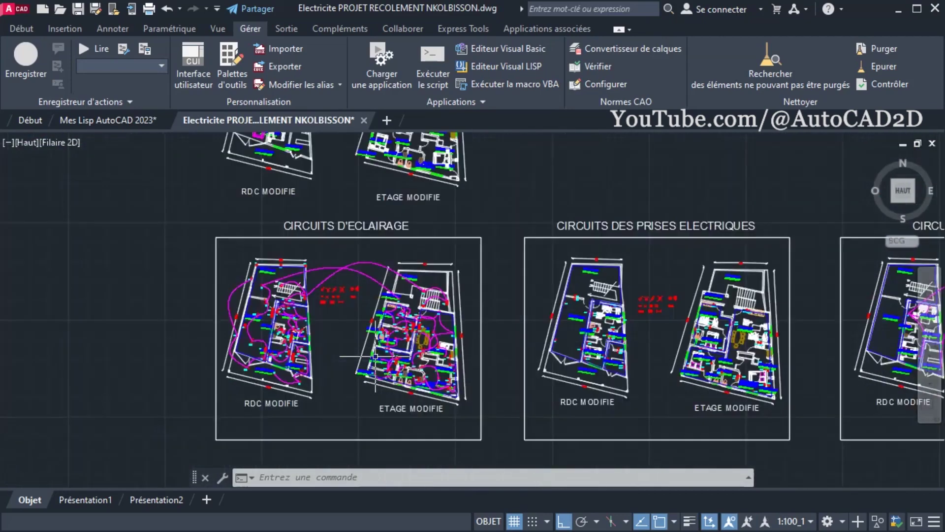
{"action": "mouse_move", "coordinate": [303, 345]}
{"action": "middle_mouse_down"}
{"action": "mouse_move", "coordinate": [303, 384]}
{"action": "mouse_move", "coordinate": [253, 396]}
{"action": "middle_mouse_up"}
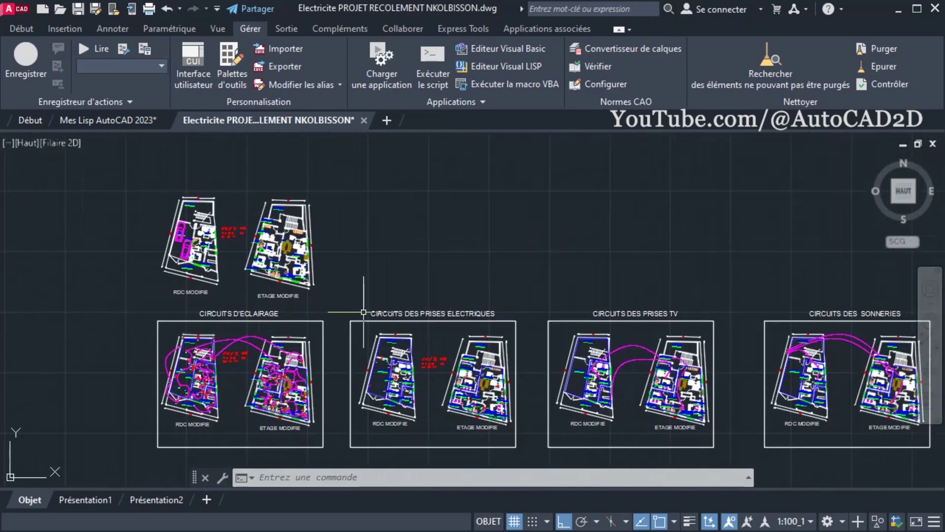
{"action": "scroll", "coordinate": [443, 313], "scroll_direction": "up", "scroll_amount": 2}
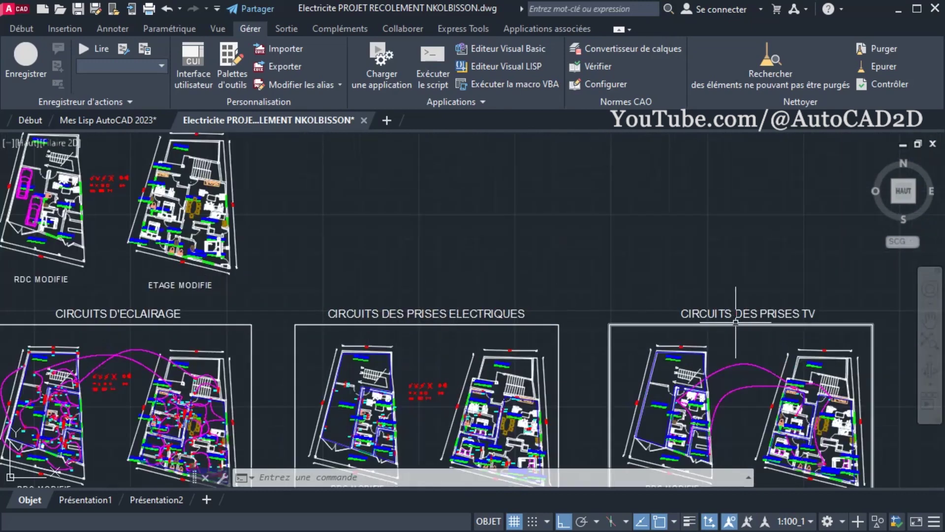
{"action": "middle_click_drag", "start_coordinate": [736, 322], "coordinate": [496, 290]}
{"action": "middle_click_drag", "start_coordinate": [617, 305], "coordinate": [389, 304]}
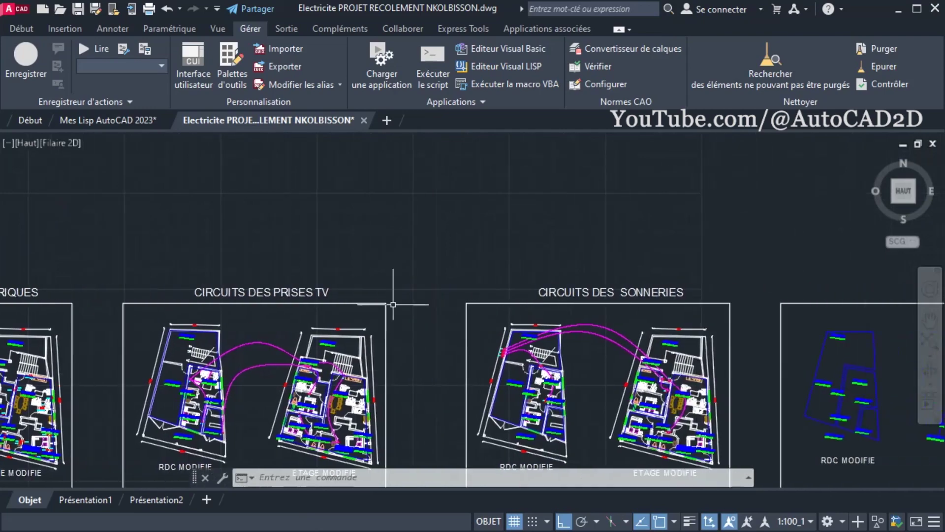
{"action": "scroll", "coordinate": [650, 296], "scroll_direction": "down", "scroll_amount": 2}
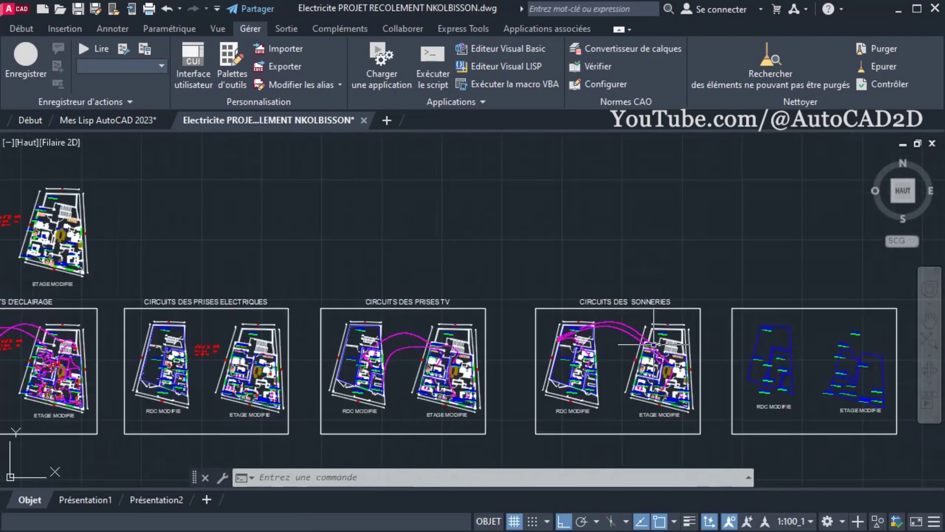
{"action": "scroll", "coordinate": [650, 345], "scroll_direction": "down", "scroll_amount": 2}
{"action": "scroll", "coordinate": [268, 303], "scroll_direction": "up", "scroll_amount": 3}
{"action": "scroll", "coordinate": [283, 298], "scroll_direction": "up", "scroll_amount": 1}
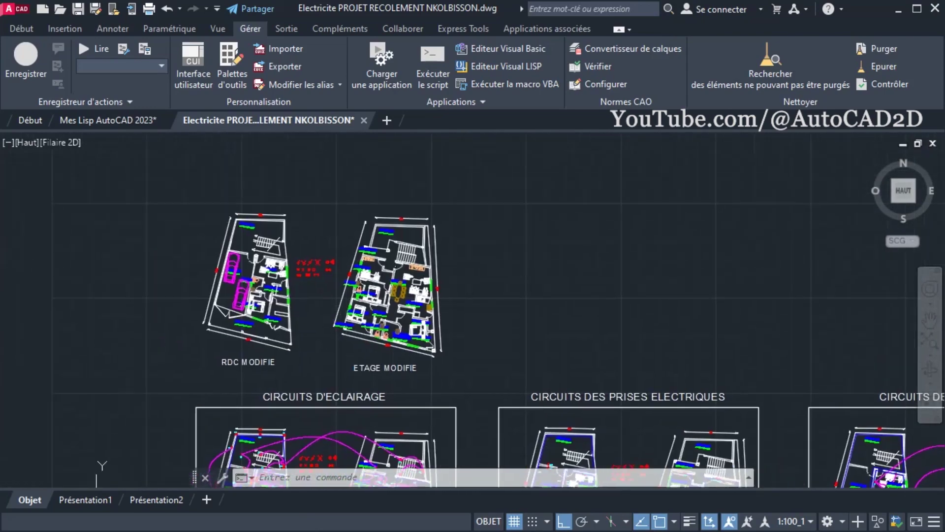
{"action": "scroll", "coordinate": [303, 289], "scroll_direction": "up", "scroll_amount": 5}
{"action": "scroll", "coordinate": [303, 308], "scroll_direction": "down", "scroll_amount": 4}
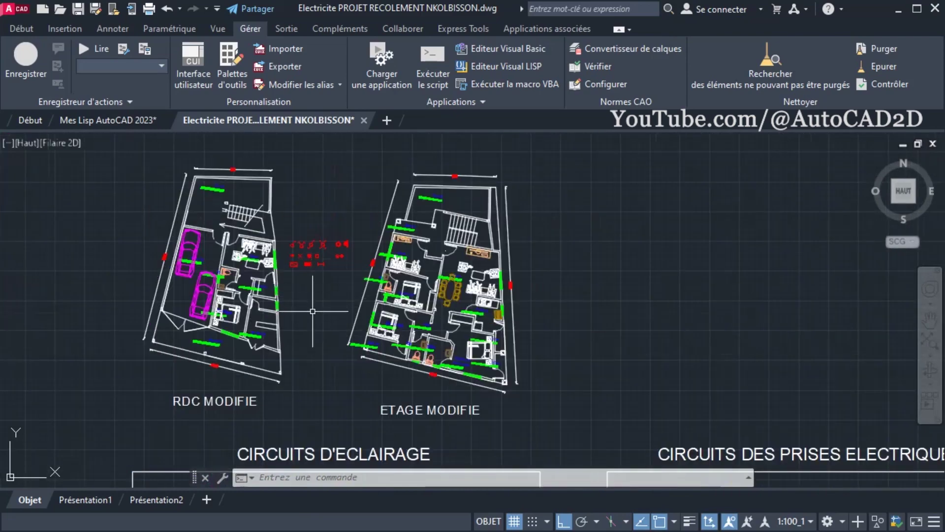
{"action": "scroll", "coordinate": [308, 302], "scroll_direction": "up", "scroll_amount": 1}
{"action": "scroll", "coordinate": [315, 315], "scroll_direction": "down", "scroll_amount": 1}
{"action": "scroll", "coordinate": [364, 384], "scroll_direction": "up", "scroll_amount": 1}
{"action": "scroll", "coordinate": [385, 388], "scroll_direction": "up", "scroll_amount": 1}
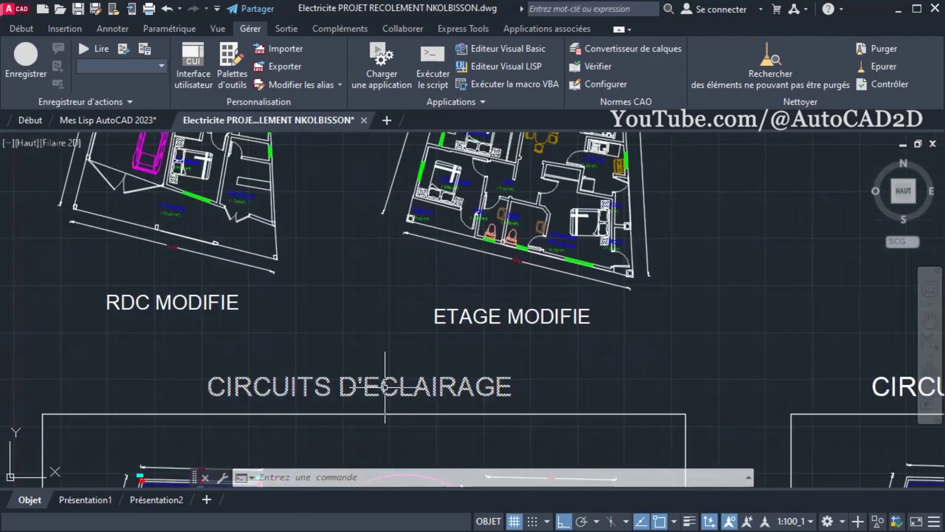
{"action": "middle_click_drag", "start_coordinate": [385, 387], "coordinate": [416, 264]}
{"action": "middle_click_drag", "start_coordinate": [401, 463], "coordinate": [421, 338]}
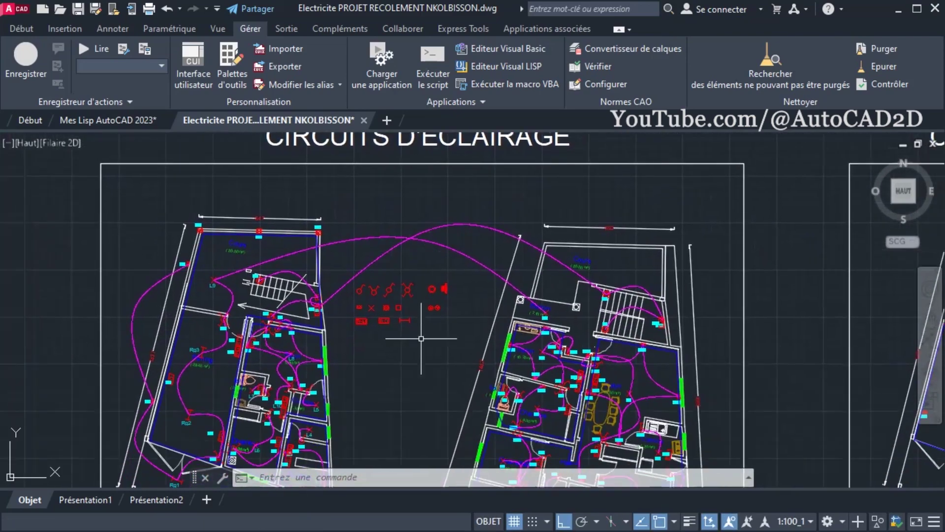
{"action": "scroll", "coordinate": [421, 338], "scroll_direction": "up", "scroll_amount": 2}
{"action": "scroll", "coordinate": [421, 338], "scroll_direction": "down", "scroll_amount": 2}
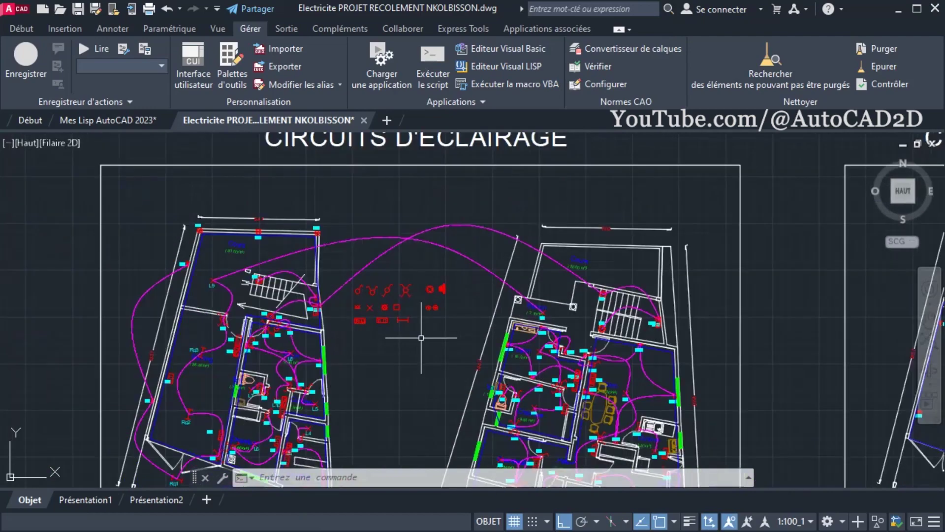
{"action": "mouse_move", "coordinate": [421, 337]}
{"action": "middle_mouse_down"}
{"action": "mouse_move", "coordinate": [440, 278]}
{"action": "mouse_move", "coordinate": [433, 292]}
{"action": "middle_mouse_up"}
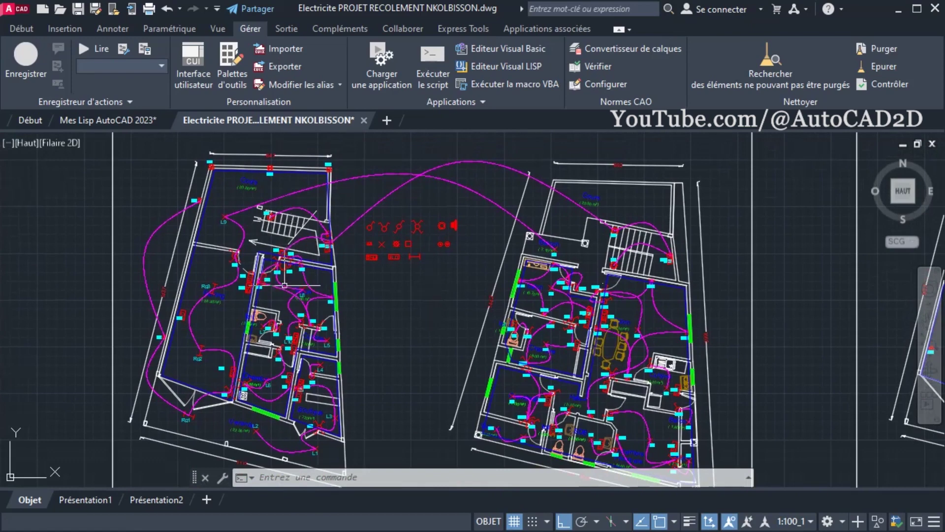
{"action": "scroll", "coordinate": [345, 344], "scroll_direction": "down", "scroll_amount": 2}
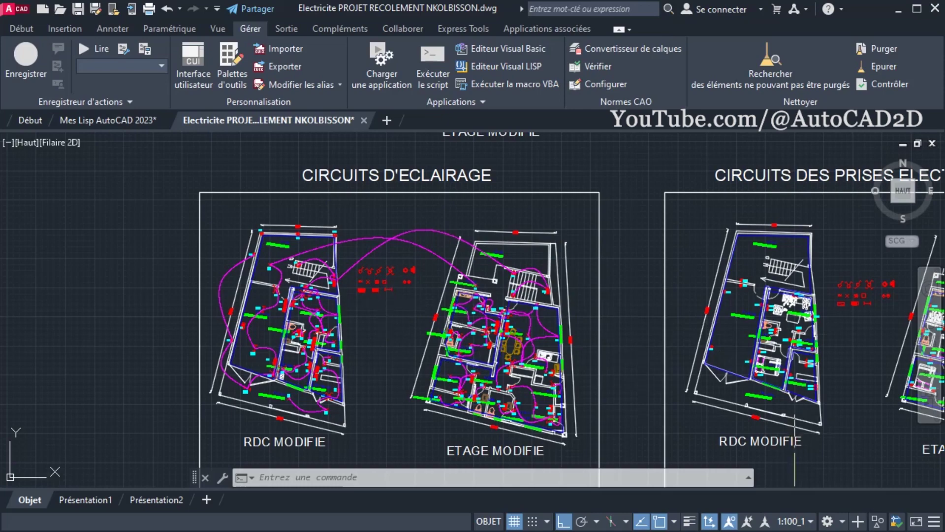
Step: Crossing-window select the two magenta lighting wires, including the long arc between RDC and ETAGE plans
{"action": "left_click", "coordinate": [840, 521]}
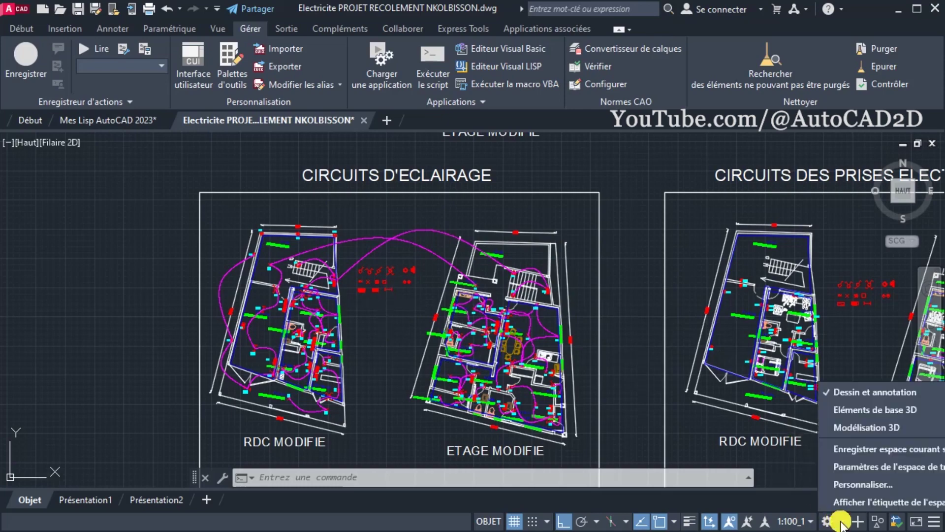
{"action": "left_click", "coordinate": [840, 522]}
{"action": "scroll", "coordinate": [385, 242], "scroll_direction": "up", "scroll_amount": 4}
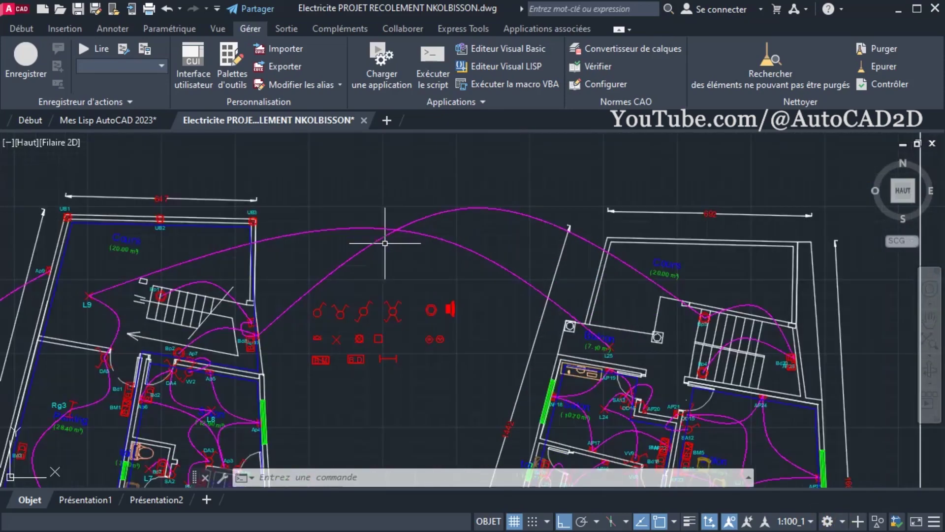
{"action": "left_click", "coordinate": [422, 260]}
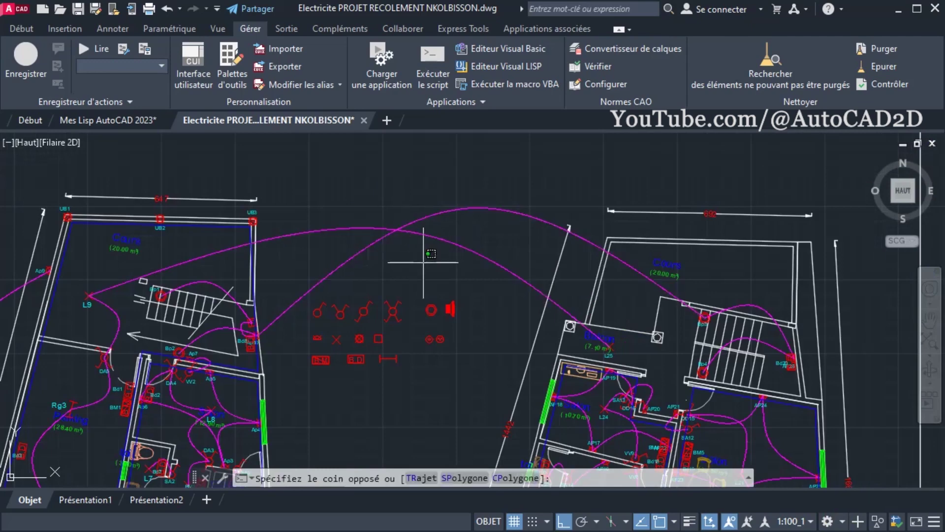
{"action": "left_click", "coordinate": [354, 190]}
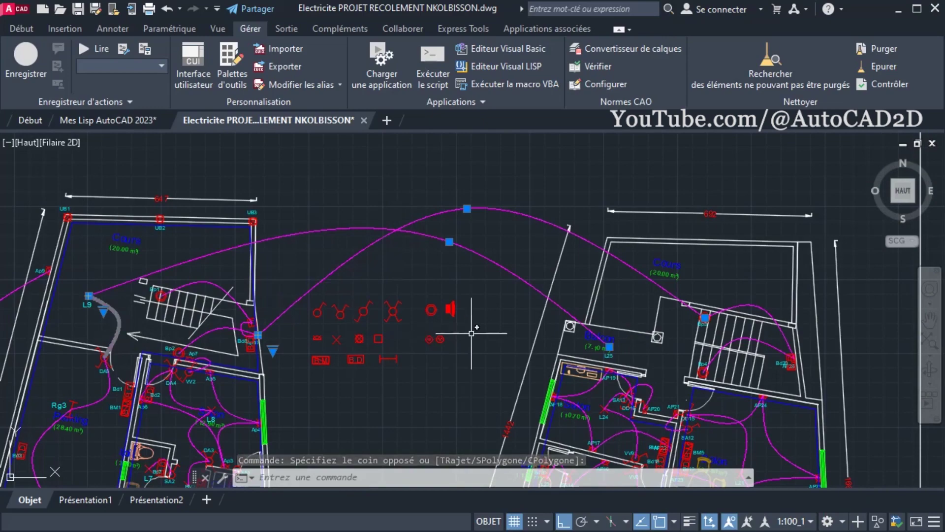
{"action": "scroll", "coordinate": [471, 333], "scroll_direction": "down", "scroll_amount": 5}
{"action": "scroll", "coordinate": [338, 333], "scroll_direction": "up", "scroll_amount": 2}
{"action": "scroll", "coordinate": [338, 332], "scroll_direction": "up", "scroll_amount": 2}
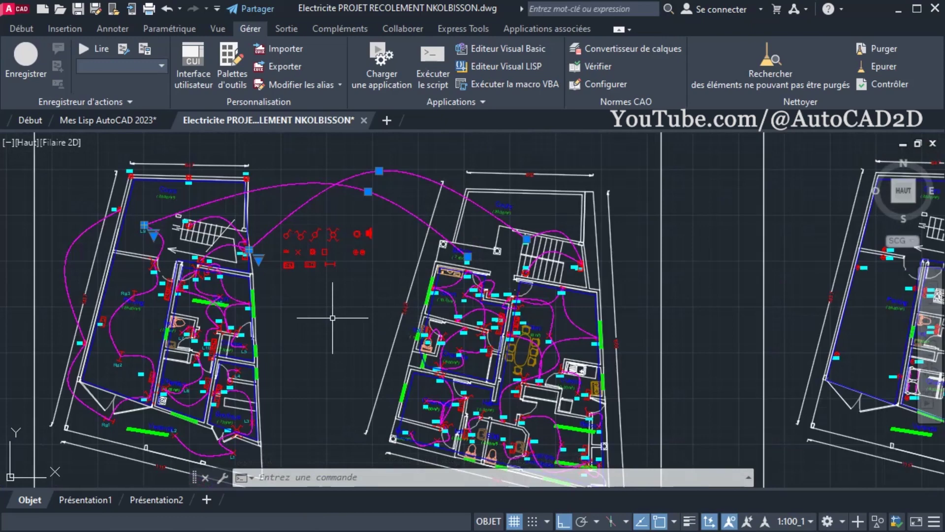
Step: Load the tlen routine with APPLOAD and close the loader dialog
{"action": "type", "text": "AP"}
{"action": "type", "text": "pl"}
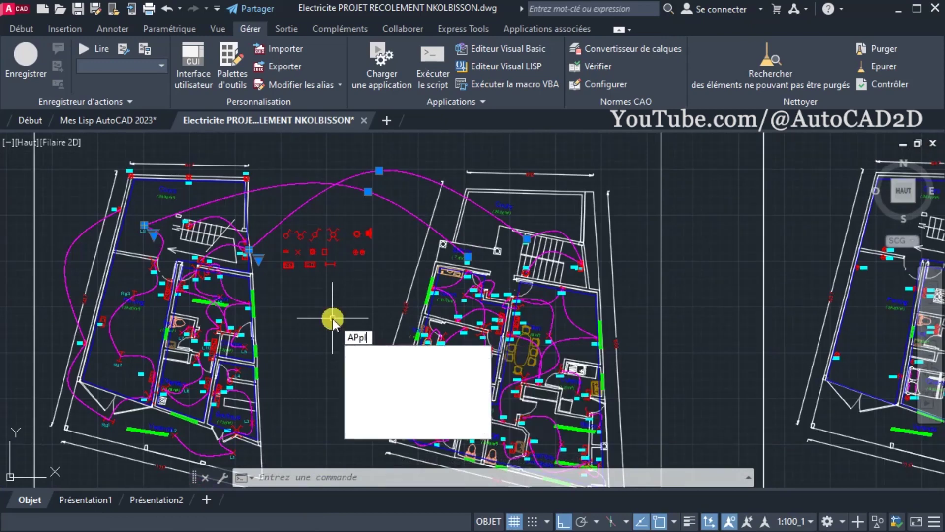
{"action": "type", "text": "oa"}
{"action": "key", "text": "Return"}
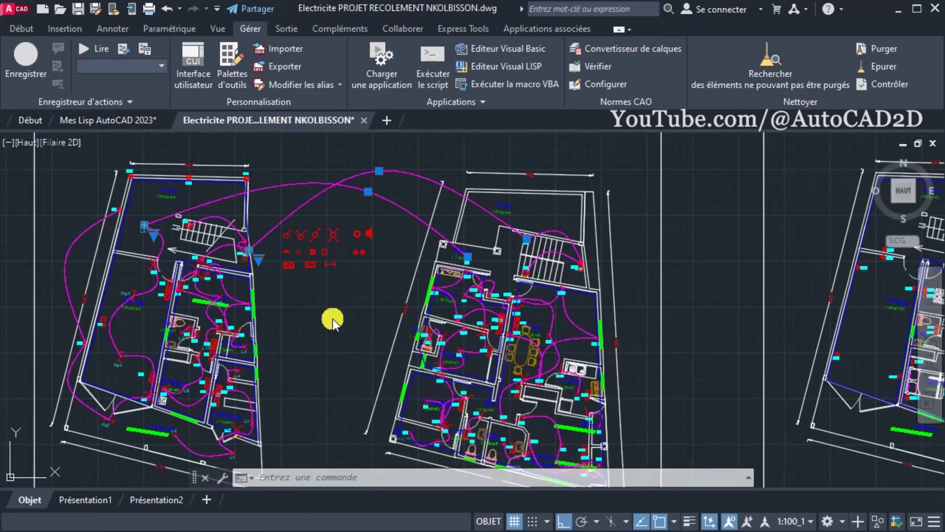
{"action": "left_click", "coordinate": [265, 160]}
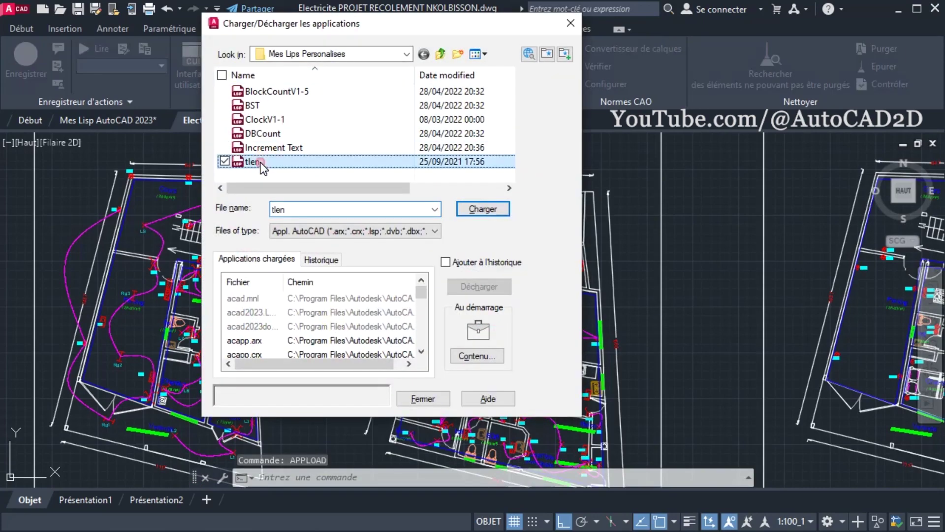
{"action": "left_click", "coordinate": [487, 209]}
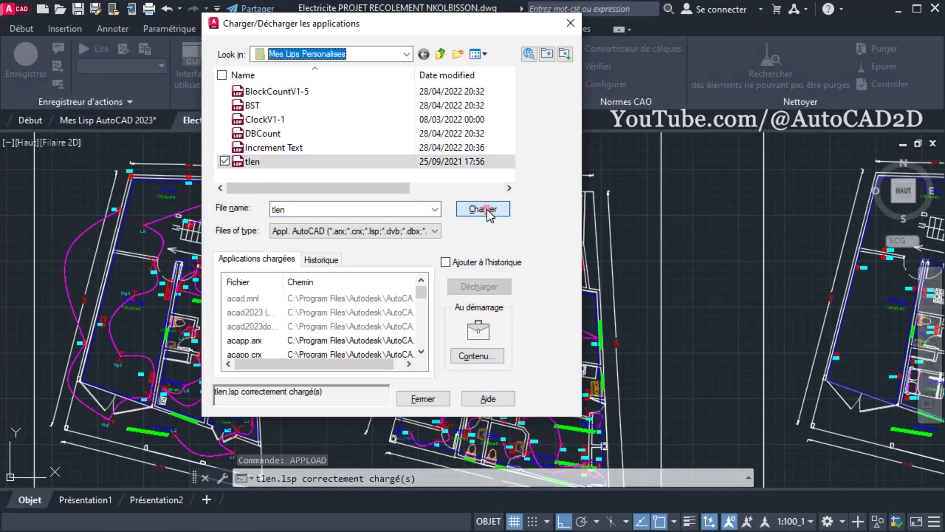
{"action": "left_click", "coordinate": [433, 400]}
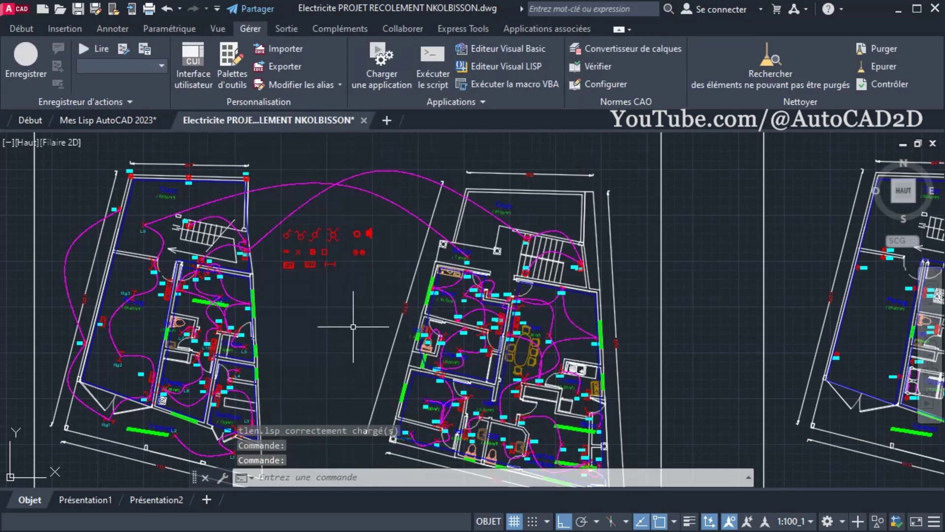
Step: Run TLEN on two window-selected magenta wires and dismiss the 36.64 total
{"action": "type", "text": "TLEN"}
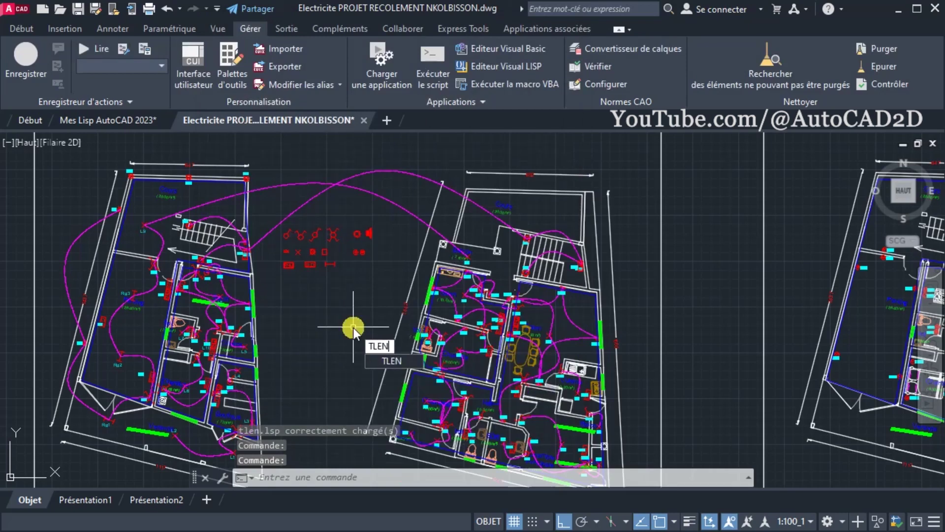
{"action": "key", "text": "Return"}
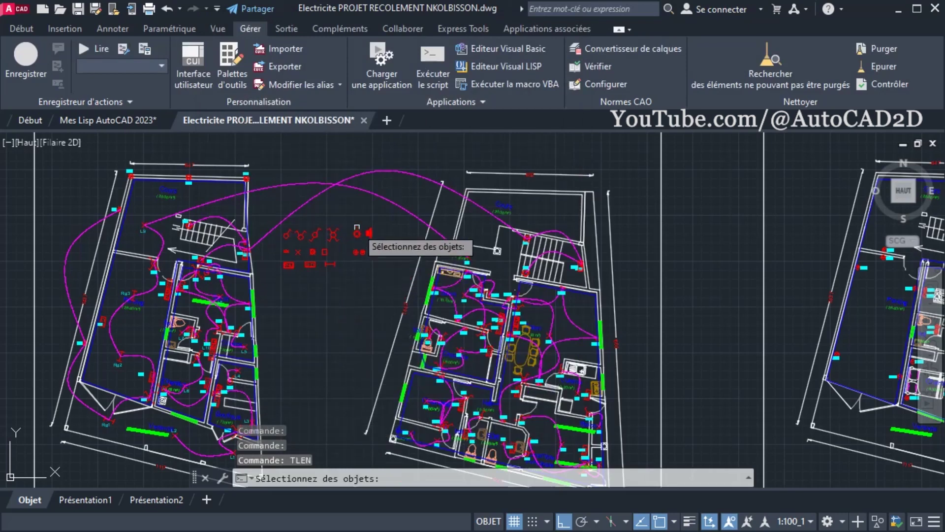
{"action": "left_click", "coordinate": [357, 226]}
{"action": "left_click", "coordinate": [308, 174]}
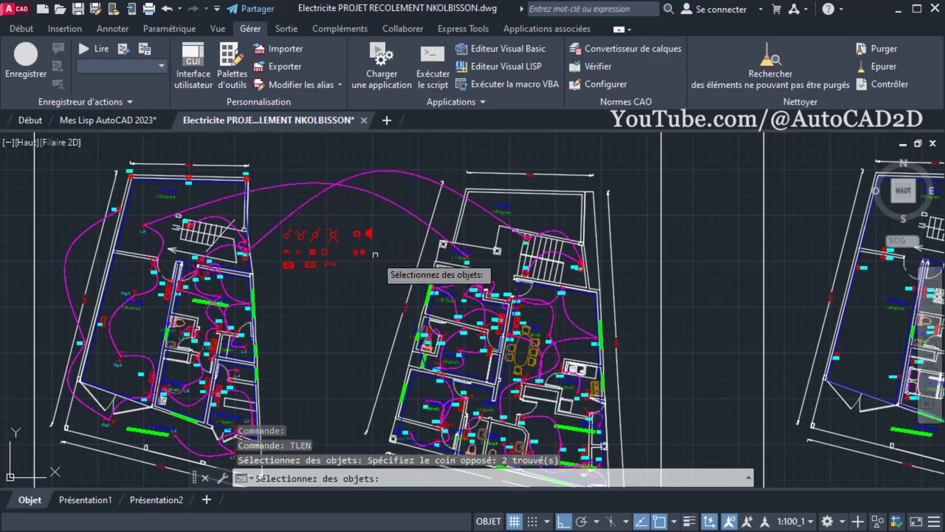
{"action": "key", "text": "Return"}
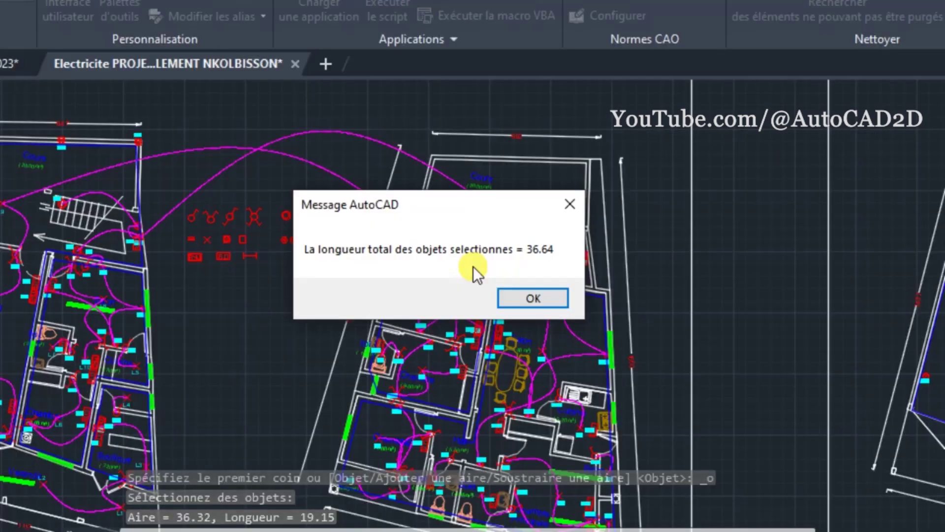
{"action": "left_click", "coordinate": [539, 300]}
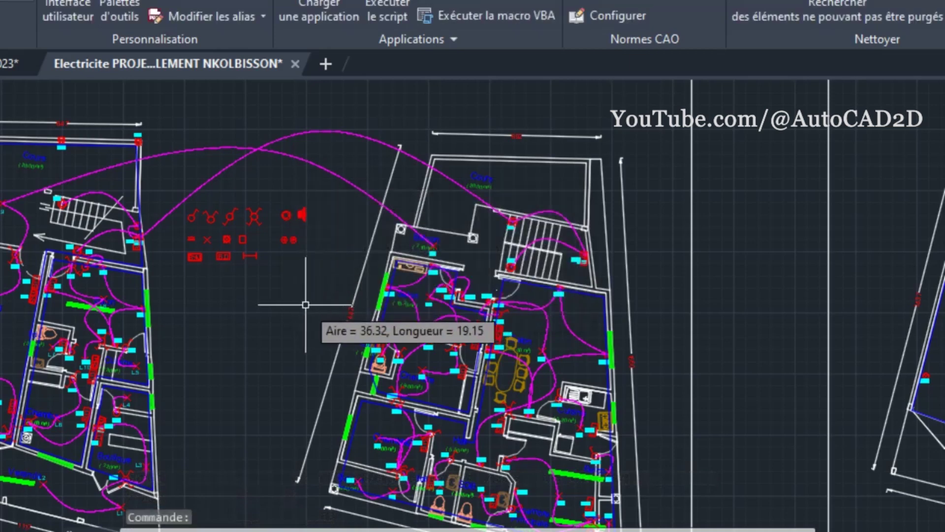
{"action": "type", "text": "UI"}
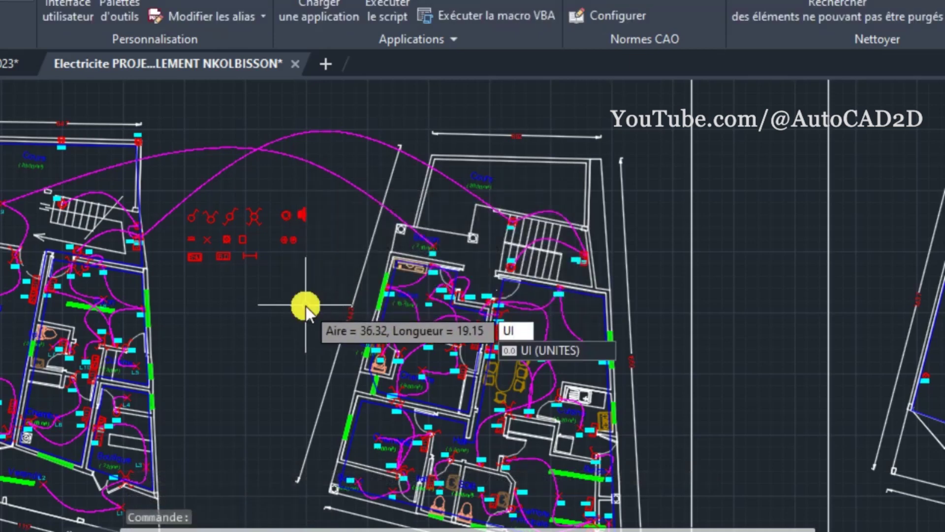
{"action": "key", "text": "Return"}
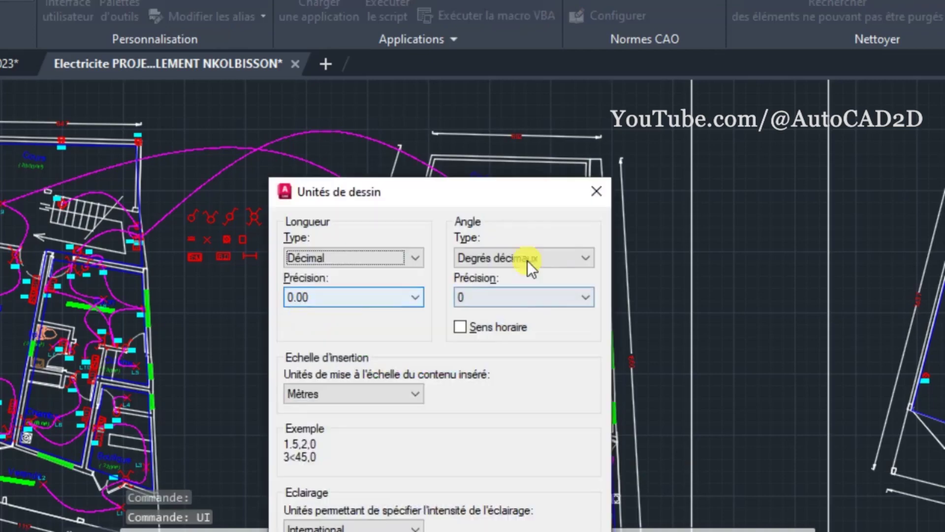
{"action": "left_click_drag", "start_coordinate": [432, 196], "coordinate": [411, 76]}
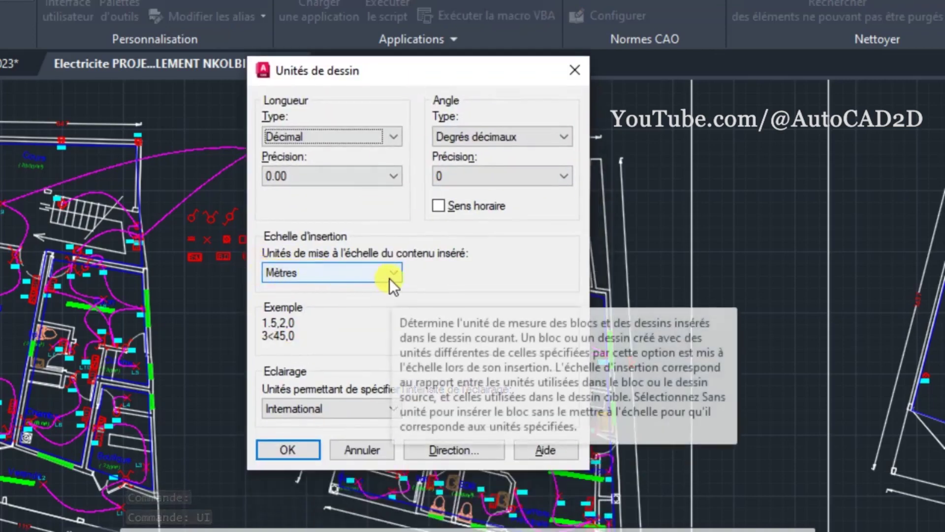
{"action": "left_click", "coordinate": [574, 68]}
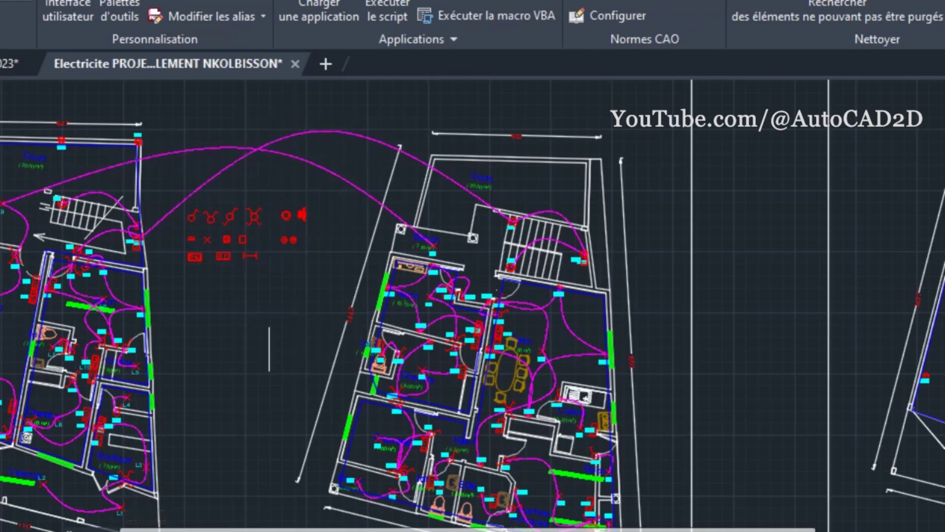
Step: Rerun TLEN on the same two wires, confirming 36.64, and dismiss the result
{"action": "type", "text": "T"}
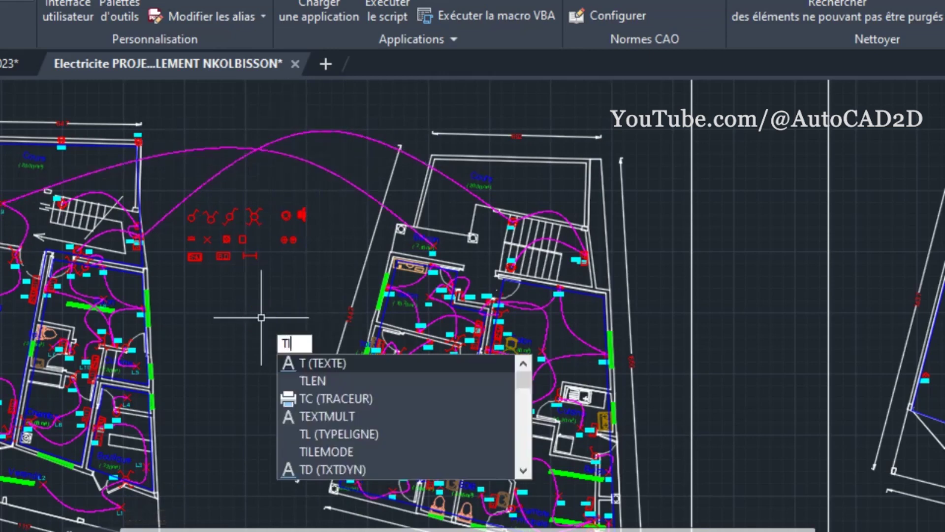
{"action": "type", "text": "LEN"}
{"action": "key", "text": "Return"}
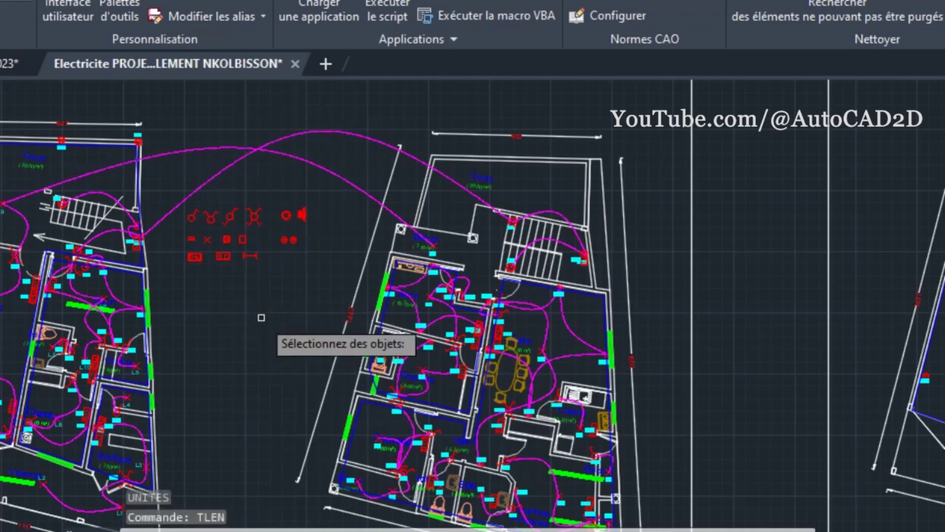
{"action": "left_click", "coordinate": [265, 173]}
{"action": "left_click", "coordinate": [234, 127]}
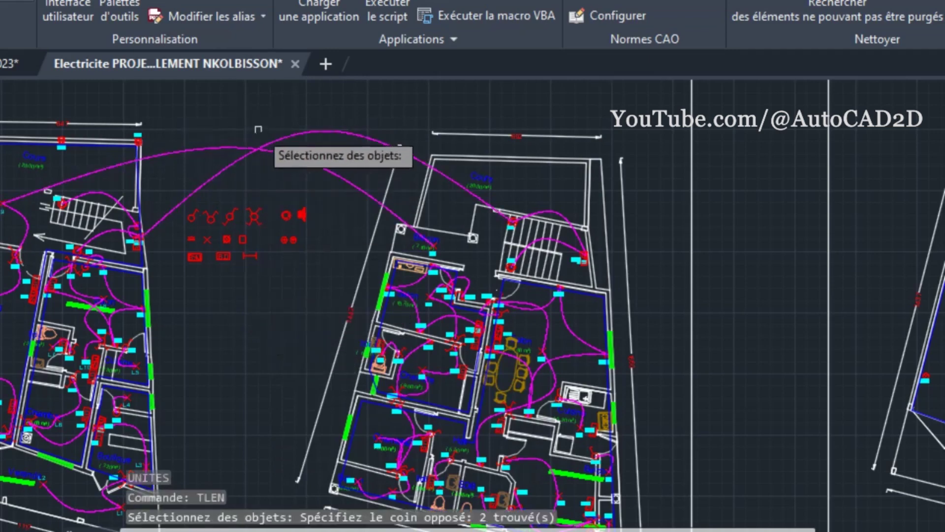
{"action": "right_click", "coordinate": [264, 123]}
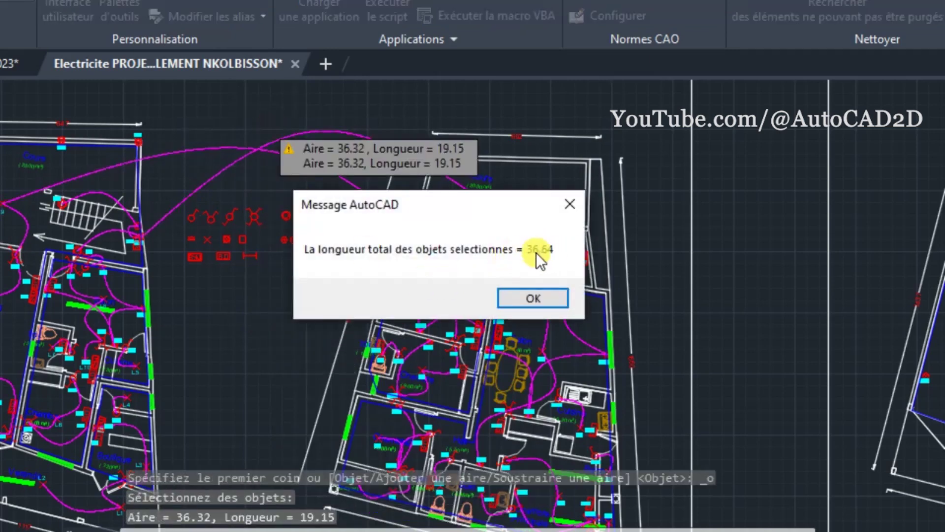
{"action": "left_click", "coordinate": [532, 300]}
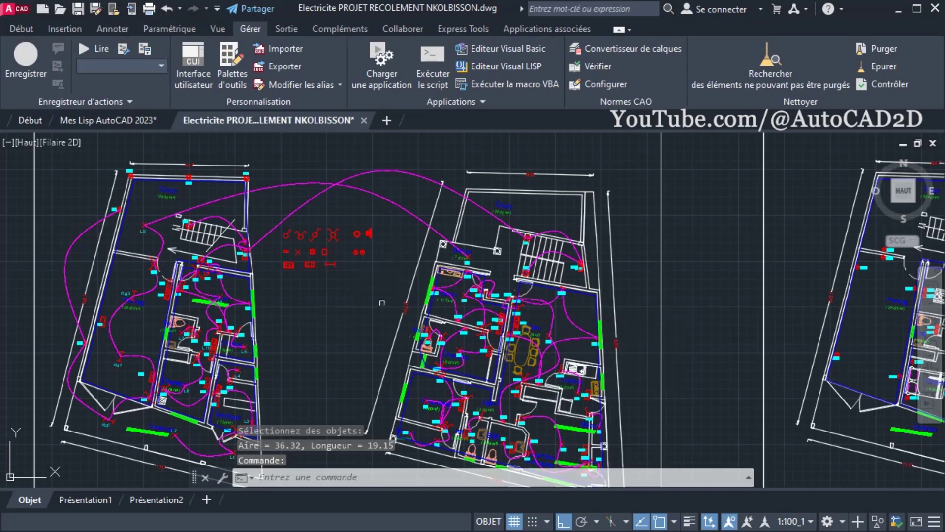
Step: Zoom and pan across the CIRCUITS D'ECLAIRAGE plans to reveal the third plan
{"action": "scroll", "coordinate": [392, 305], "scroll_direction": "down", "scroll_amount": 3}
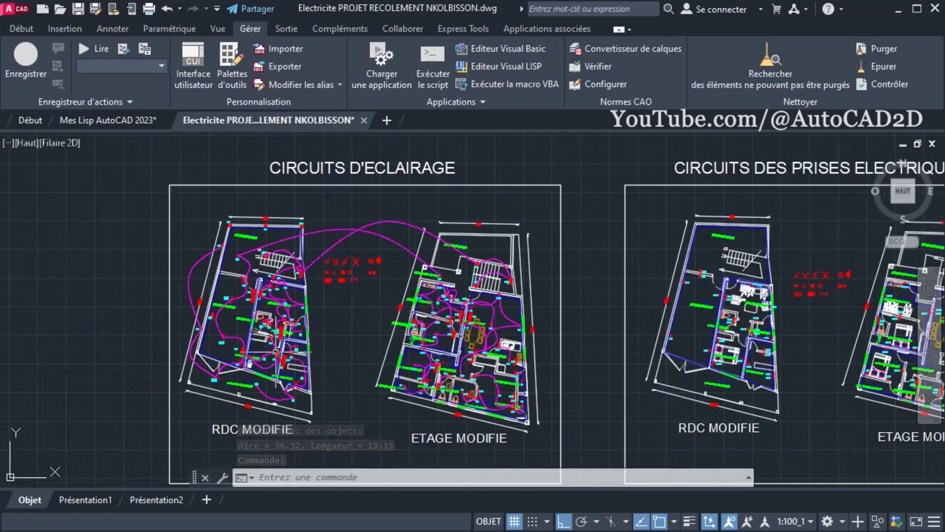
{"action": "scroll", "coordinate": [274, 344], "scroll_direction": "up", "scroll_amount": 2}
{"action": "scroll", "coordinate": [284, 343], "scroll_direction": "up", "scroll_amount": 2}
{"action": "scroll", "coordinate": [281, 212], "scroll_direction": "up", "scroll_amount": 1}
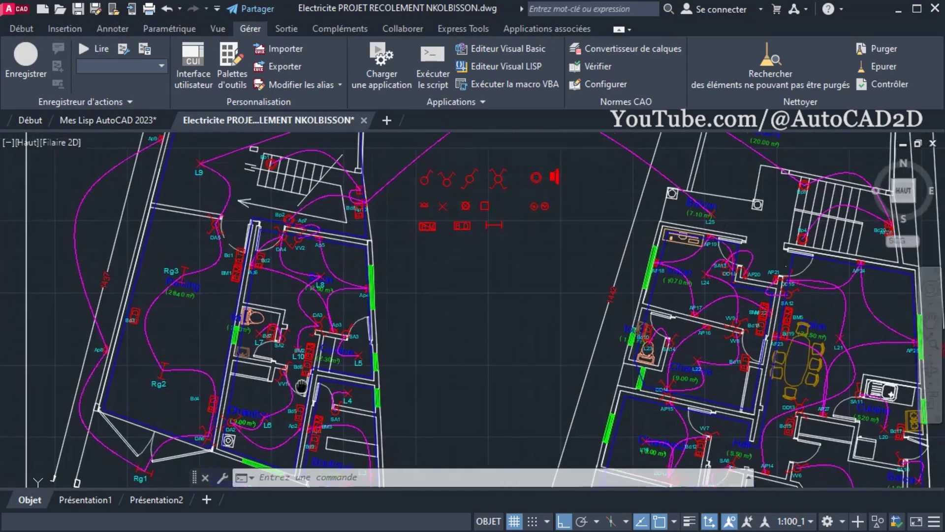
{"action": "scroll", "coordinate": [278, 241], "scroll_direction": "up", "scroll_amount": 1}
{"action": "scroll", "coordinate": [287, 247], "scroll_direction": "up", "scroll_amount": 2}
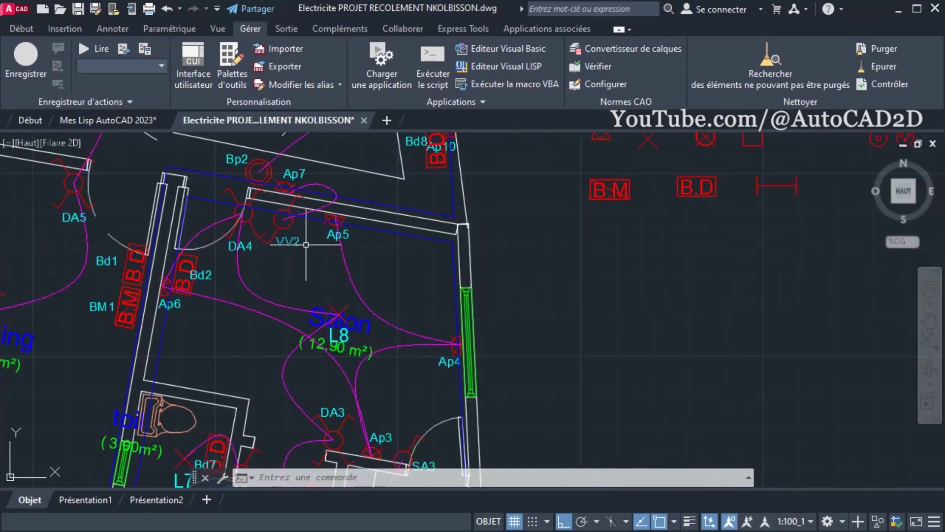
{"action": "scroll", "coordinate": [311, 277], "scroll_direction": "down", "scroll_amount": 2}
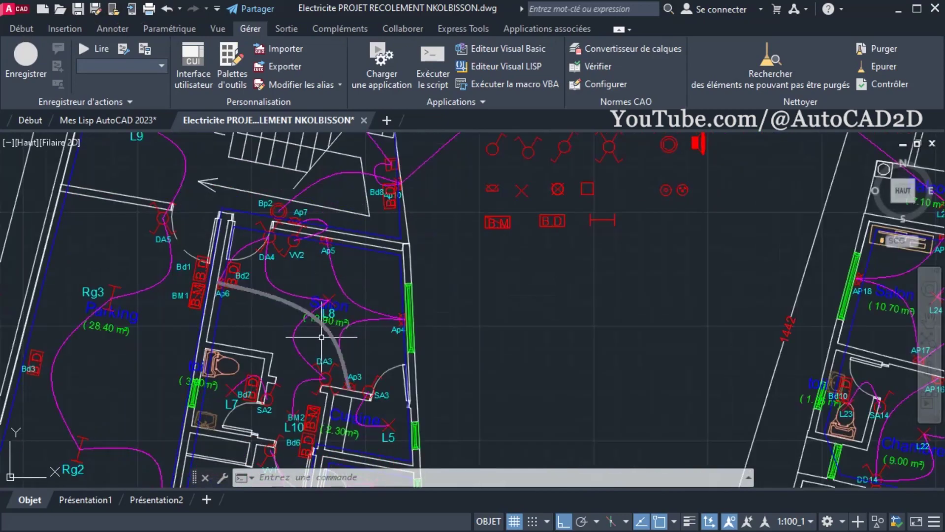
{"action": "scroll", "coordinate": [231, 318], "scroll_direction": "down", "scroll_amount": 2}
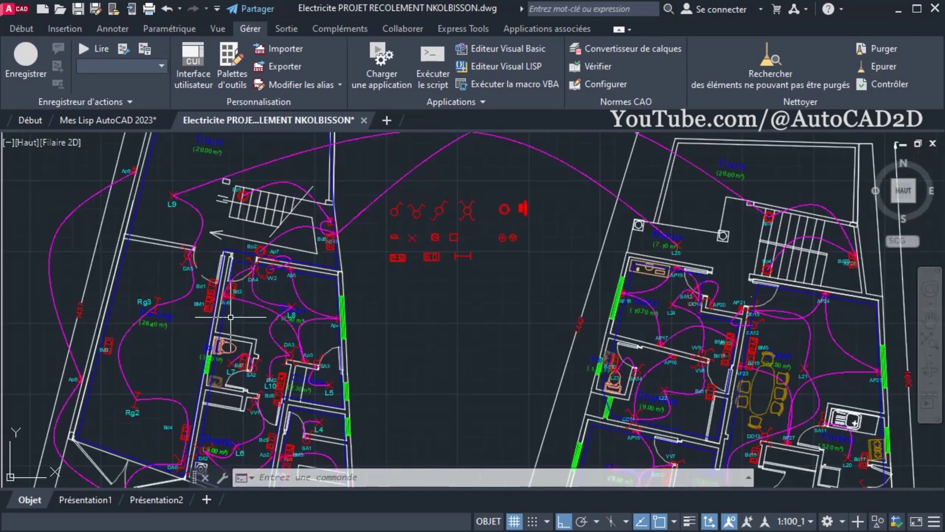
{"action": "scroll", "coordinate": [224, 328], "scroll_direction": "down", "scroll_amount": 1}
{"action": "scroll", "coordinate": [384, 335], "scroll_direction": "down", "scroll_amount": 1}
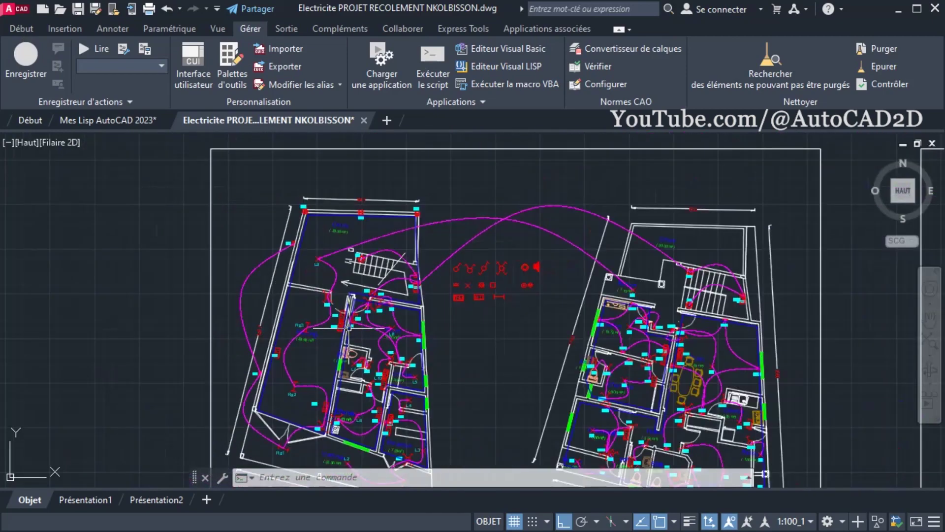
{"action": "scroll", "coordinate": [388, 351], "scroll_direction": "up", "scroll_amount": 2}
{"action": "scroll", "coordinate": [388, 351], "scroll_direction": "down", "scroll_amount": 2}
{"action": "middle_click_drag", "start_coordinate": [388, 351], "coordinate": [214, 302]}
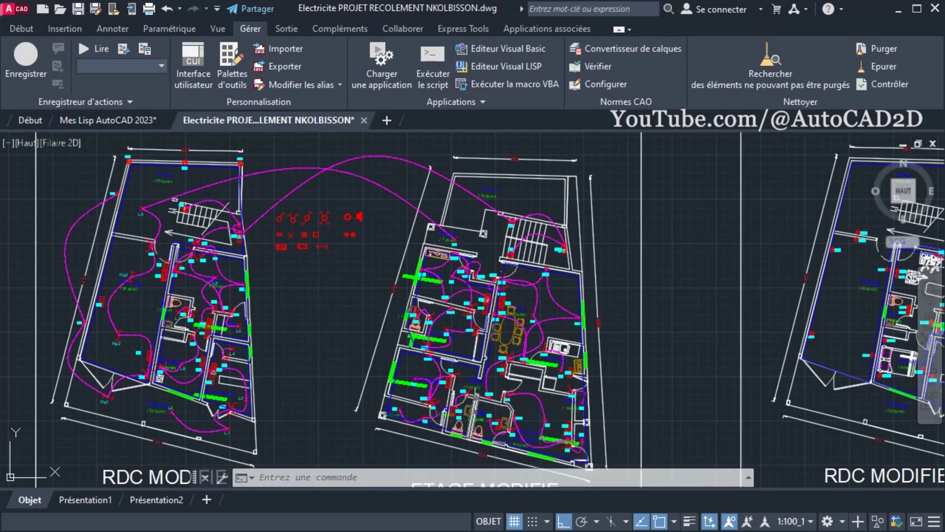
Step: Pan to centre the CIRCUITS DES PRISES ELECTRIQUES sheet beside the lighting plans
{"action": "scroll", "coordinate": [512, 376], "scroll_direction": "down", "scroll_amount": 1}
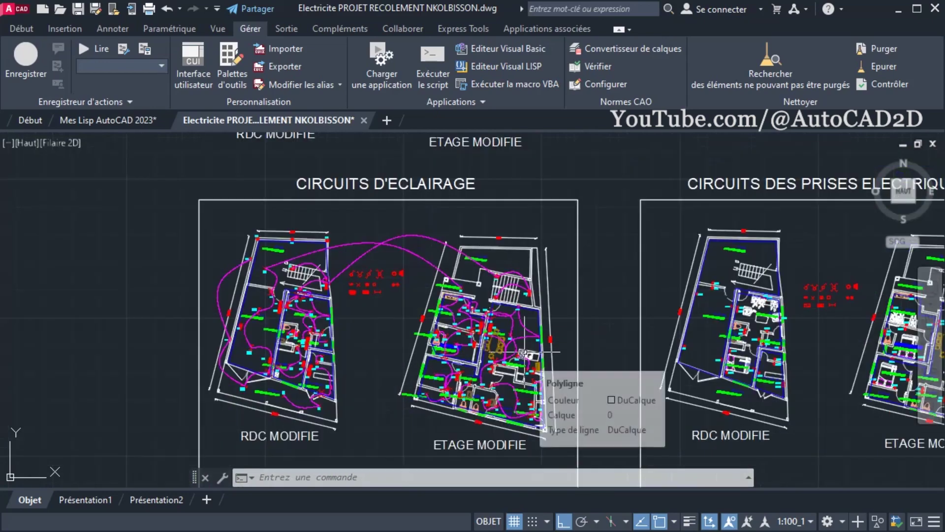
{"action": "scroll", "coordinate": [541, 353], "scroll_direction": "down", "scroll_amount": 2}
{"action": "middle_click_drag", "start_coordinate": [606, 338], "coordinate": [498, 351]}
{"action": "scroll", "coordinate": [499, 351], "scroll_direction": "up", "scroll_amount": 2}
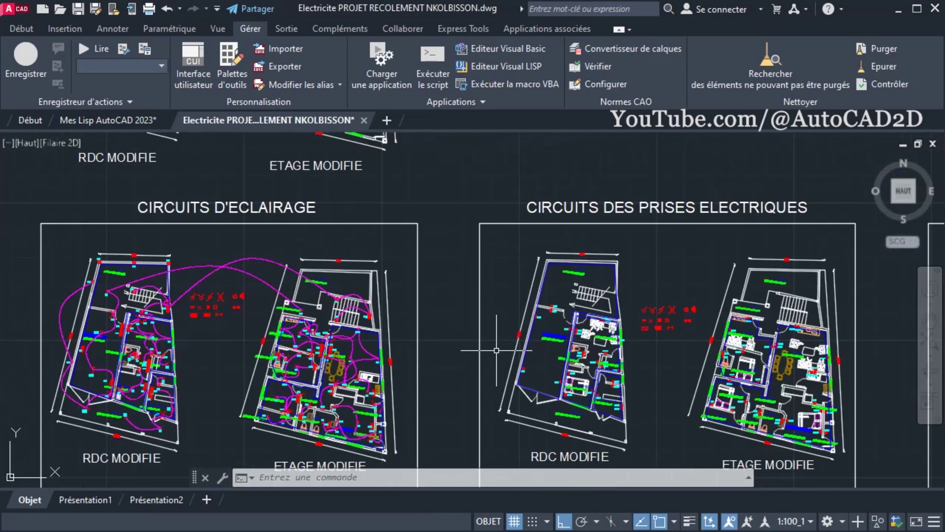
{"action": "middle_click_drag", "start_coordinate": [495, 350], "coordinate": [508, 338]}
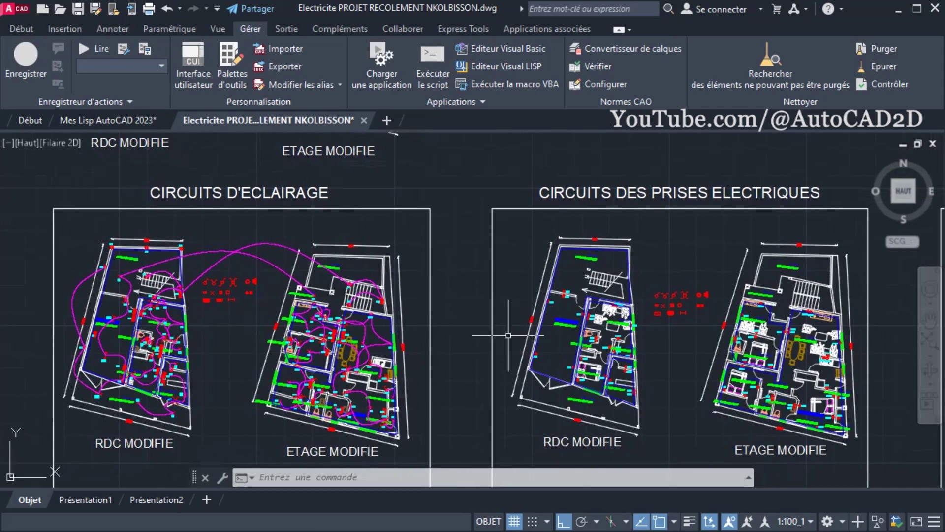
{"action": "mouse_move", "coordinate": [512, 336]}
{"action": "middle_mouse_down"}
{"action": "mouse_move", "coordinate": [516, 321]}
{"action": "mouse_move", "coordinate": [512, 345]}
{"action": "mouse_move", "coordinate": [516, 332]}
{"action": "middle_mouse_up"}
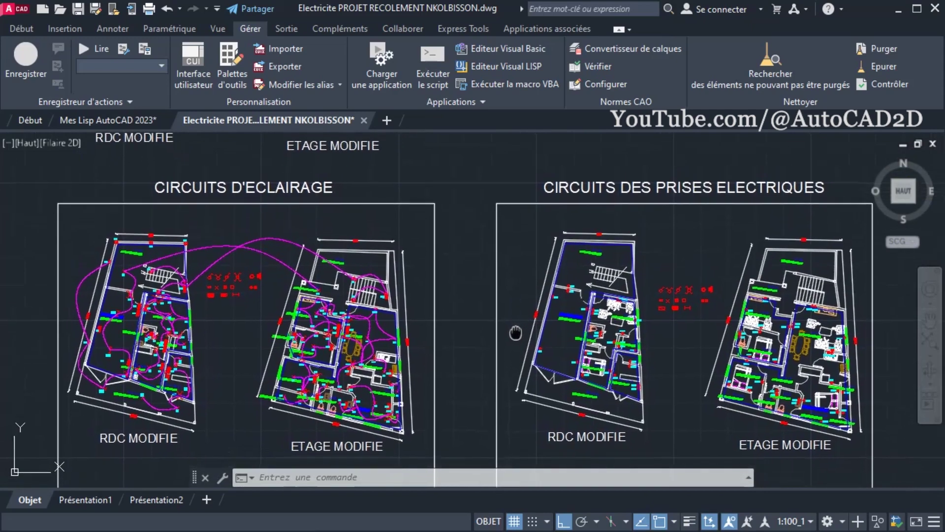
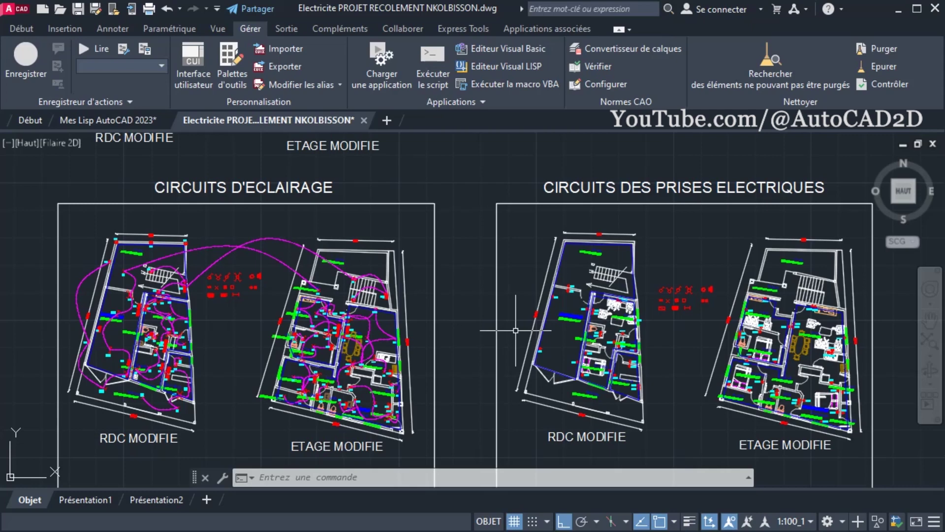
Step: Undo the last action and zoom into the Salon wiring curves of the ETAGE MODIFIE plan
{"action": "key", "text": "ctrl+z"}
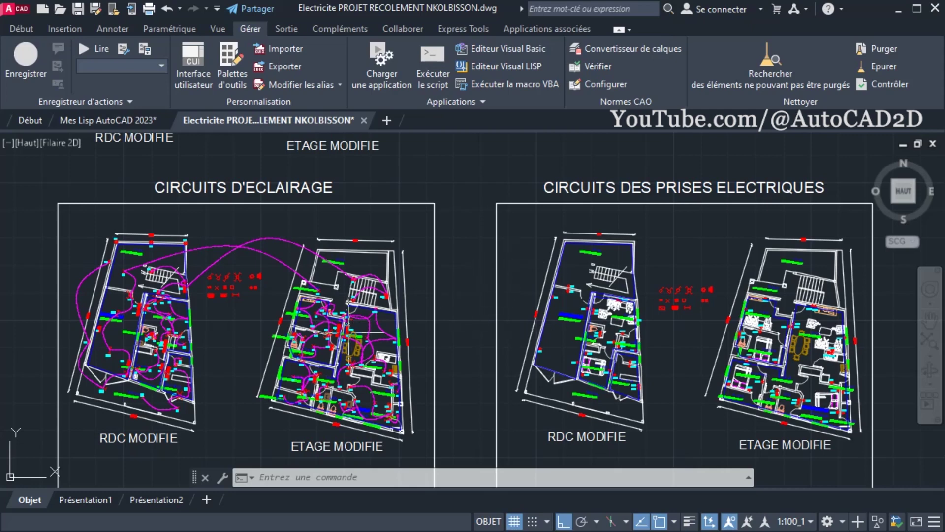
{"action": "mouse_move", "coordinate": [368, 345]}
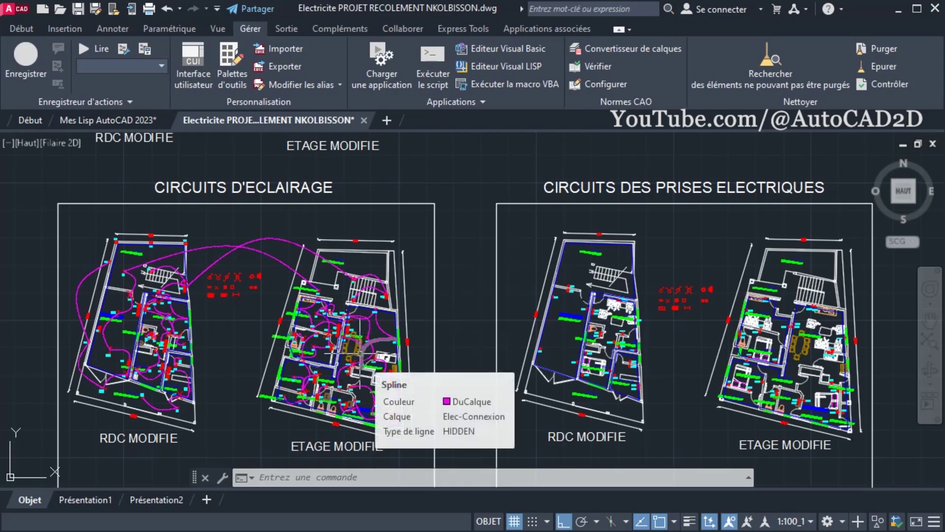
{"action": "scroll", "coordinate": [327, 353], "scroll_direction": "up", "scroll_amount": 3}
{"action": "scroll", "coordinate": [334, 340], "scroll_direction": "up", "scroll_amount": 3}
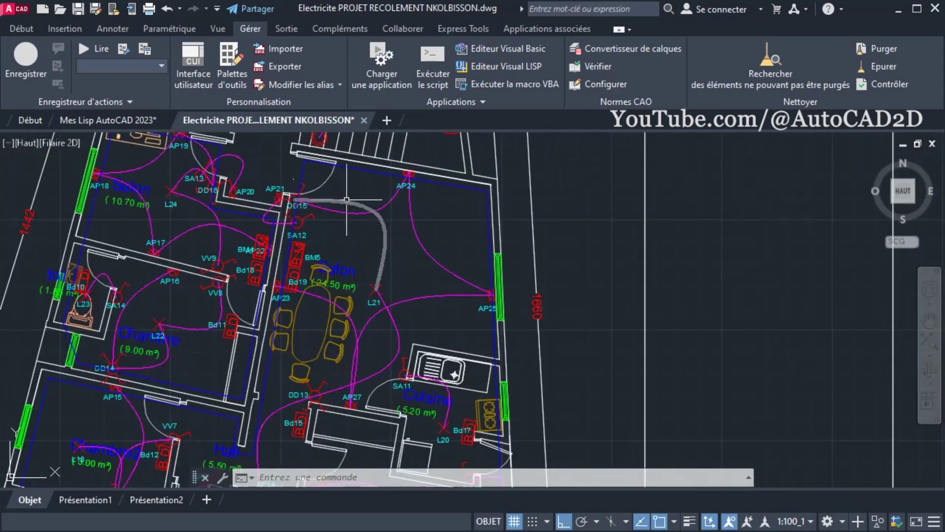
{"action": "scroll", "coordinate": [389, 335], "scroll_direction": "down", "scroll_amount": 2}
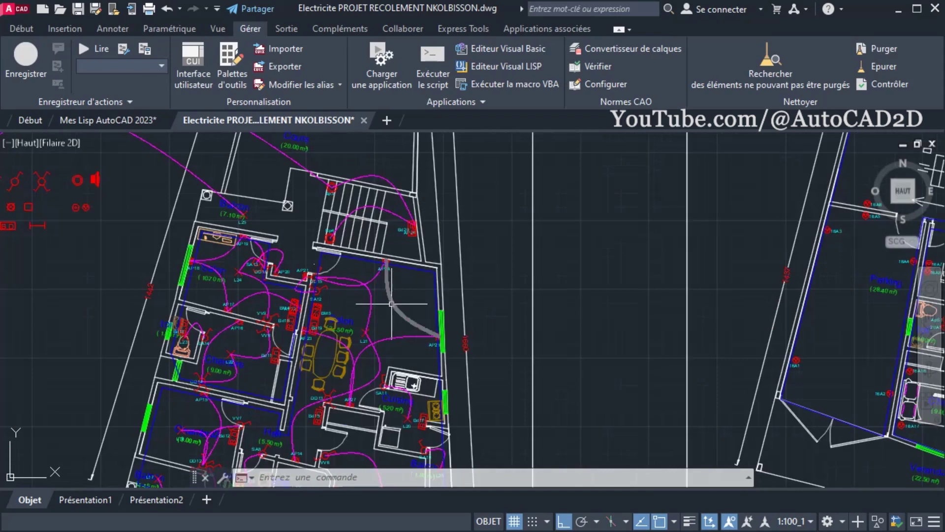
{"action": "scroll", "coordinate": [392, 304], "scroll_direction": "up", "scroll_amount": 4}
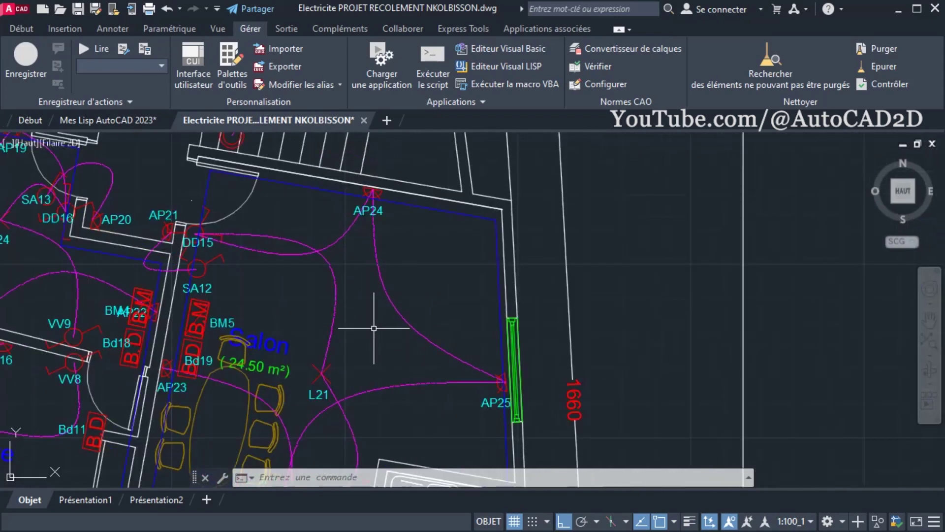
Step: Measure seven Salon wiring curves with TLEN, getting a total length of 26.69
{"action": "type", "text": "TL"}
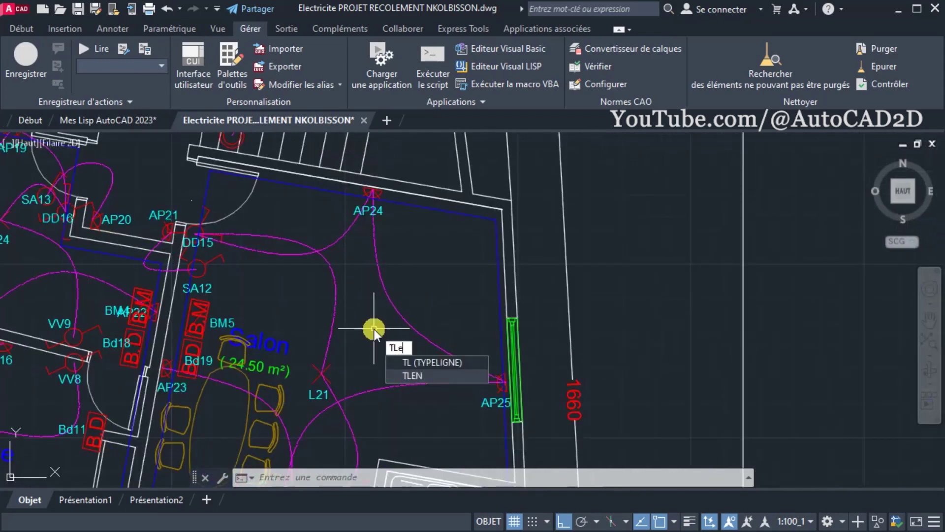
{"action": "type", "text": "EN"}
{"action": "key", "text": "Return"}
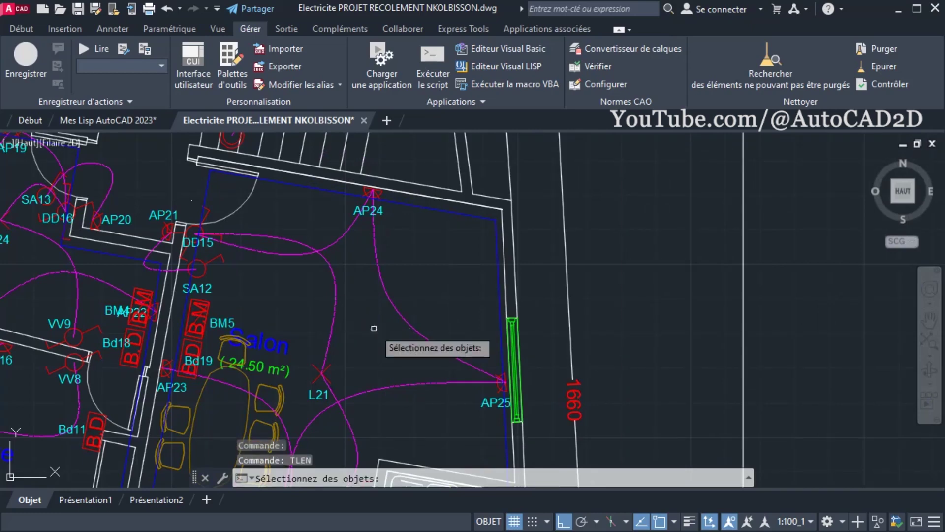
{"action": "left_click", "coordinate": [432, 289]}
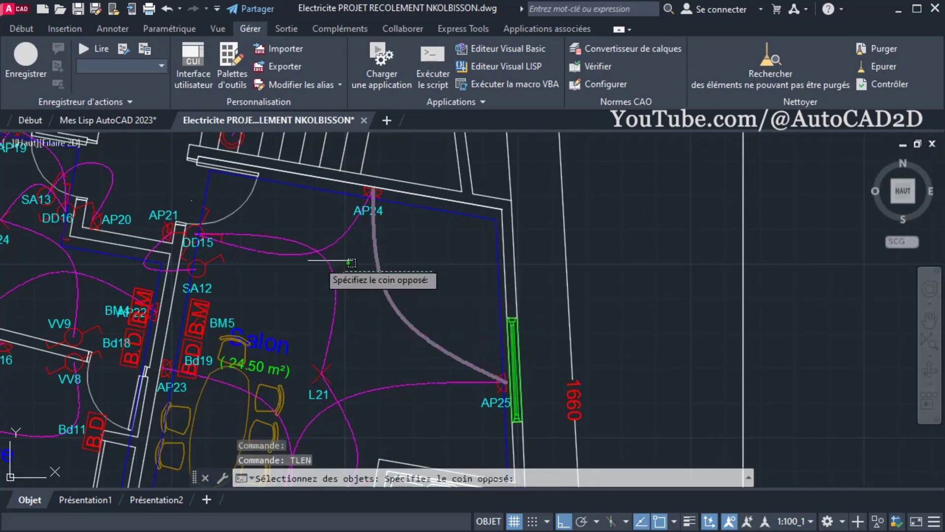
{"action": "left_click", "coordinate": [294, 245]}
{"action": "left_click", "coordinate": [404, 401]}
{"action": "left_click", "coordinate": [376, 380]}
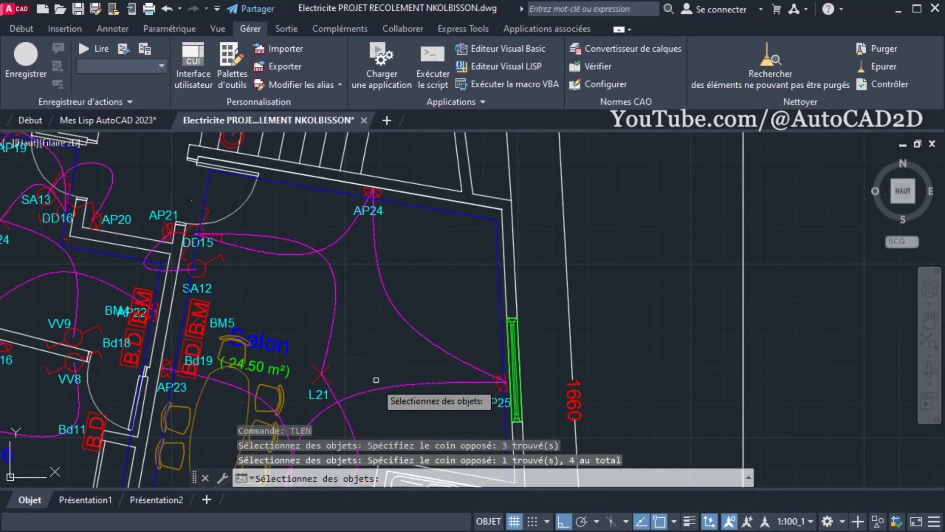
{"action": "left_click", "coordinate": [238, 382]}
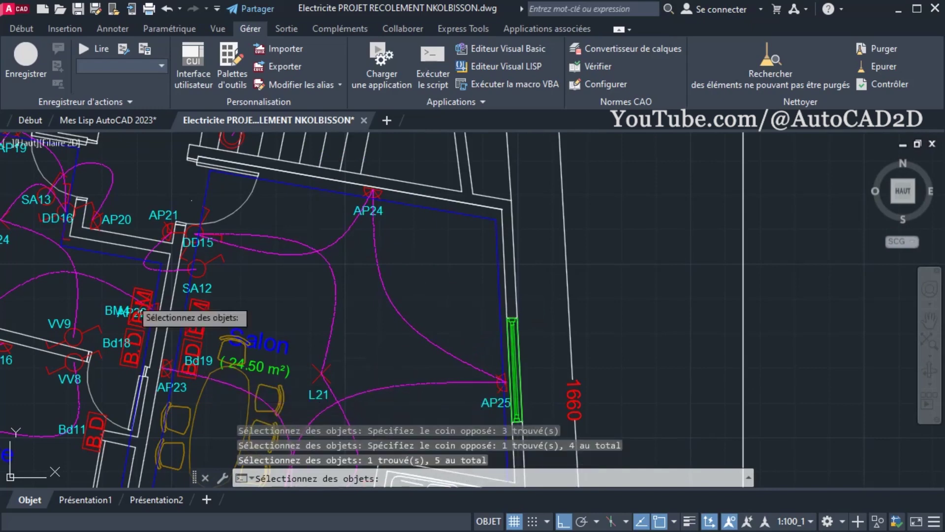
{"action": "left_click", "coordinate": [85, 293]}
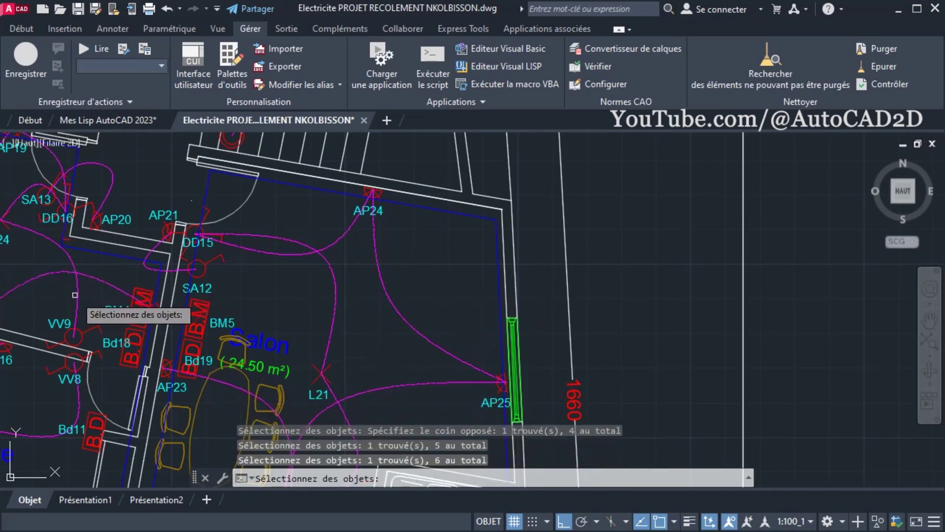
{"action": "left_click", "coordinate": [75, 294]}
{"action": "left_click", "coordinate": [109, 182]}
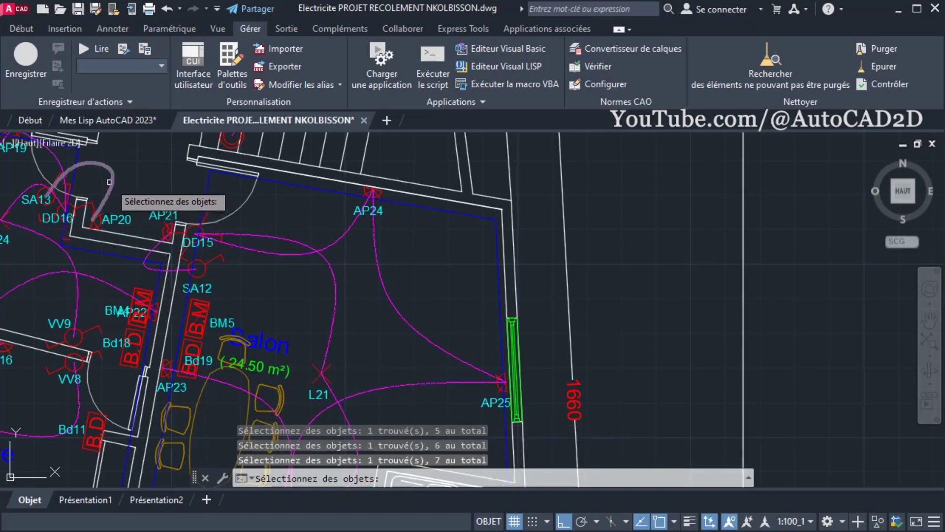
{"action": "key", "text": "Return"}
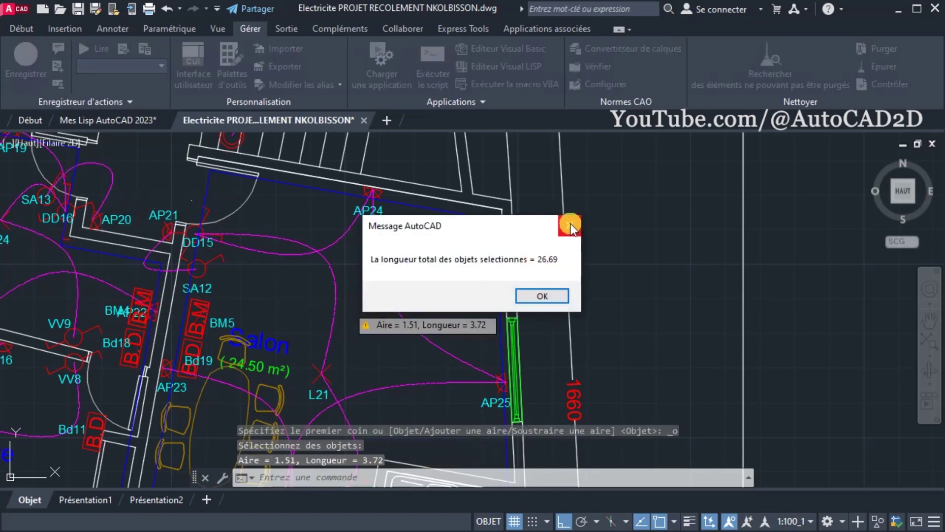
{"action": "left_click", "coordinate": [571, 224]}
Step: Repeat TLEN, pick two wiring curves, and zoom out to both lighting plans
{"action": "key", "text": "Return"}
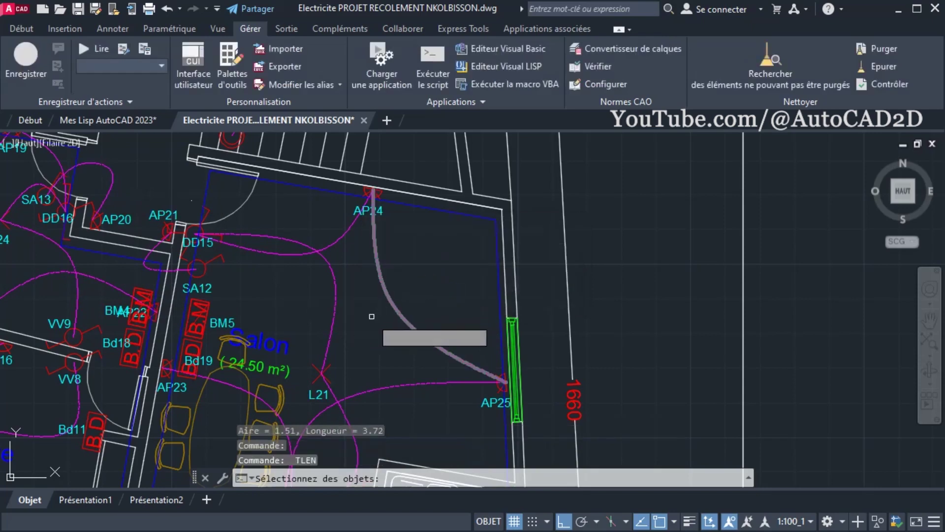
{"action": "left_click", "coordinate": [230, 390]}
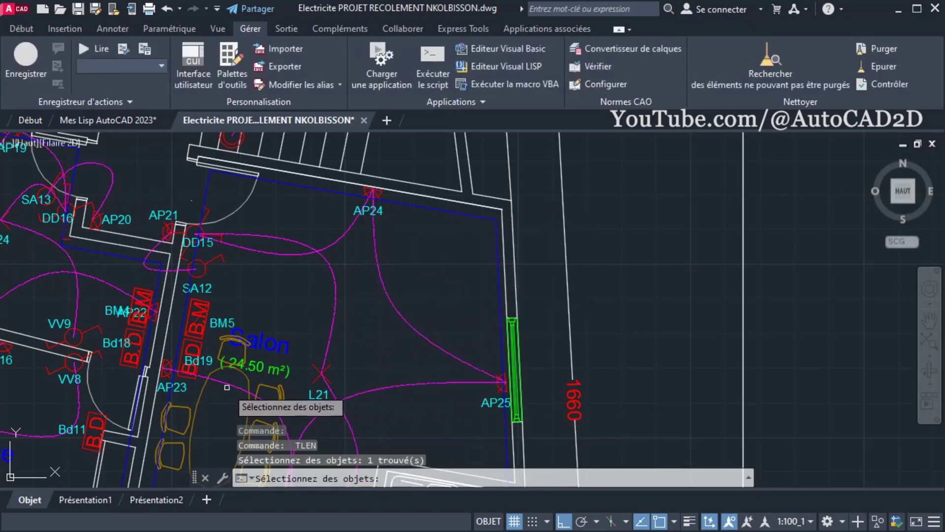
{"action": "left_click", "coordinate": [304, 371]}
{"action": "scroll", "coordinate": [303, 371], "scroll_direction": "down", "scroll_amount": 3}
{"action": "scroll", "coordinate": [492, 381], "scroll_direction": "down", "scroll_amount": 2}
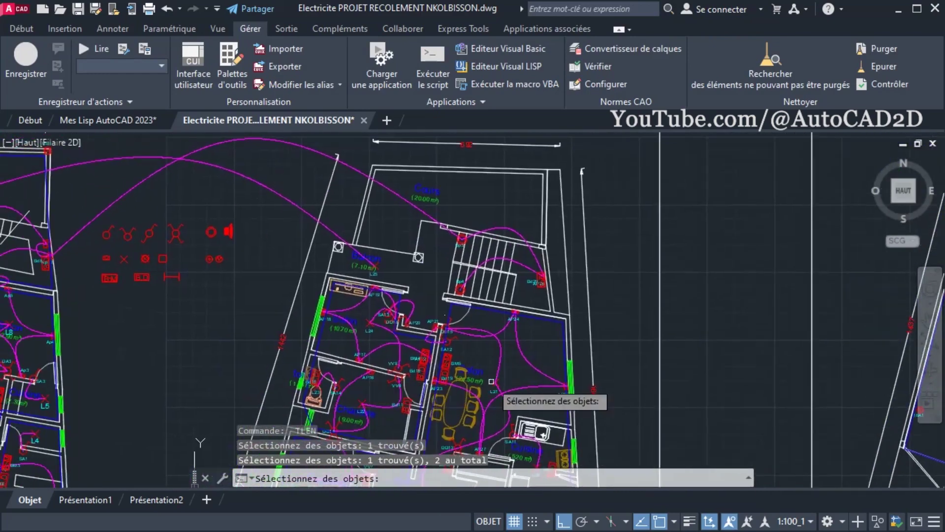
{"action": "scroll", "coordinate": [303, 297], "scroll_direction": "down", "scroll_amount": 3}
{"action": "scroll", "coordinate": [420, 307], "scroll_direction": "down", "scroll_amount": 2}
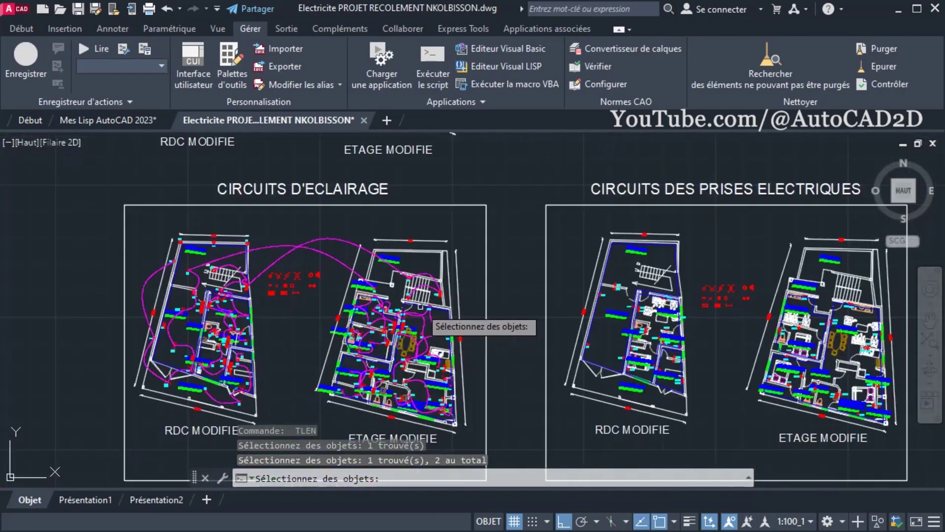
{"action": "middle_click_drag", "start_coordinate": [421, 308], "coordinate": [465, 275]}
Step: Window-select both CIRCUITS D'ECLAIRAGE plans, reading a total length of 843.78
{"action": "left_click", "coordinate": [138, 185]}
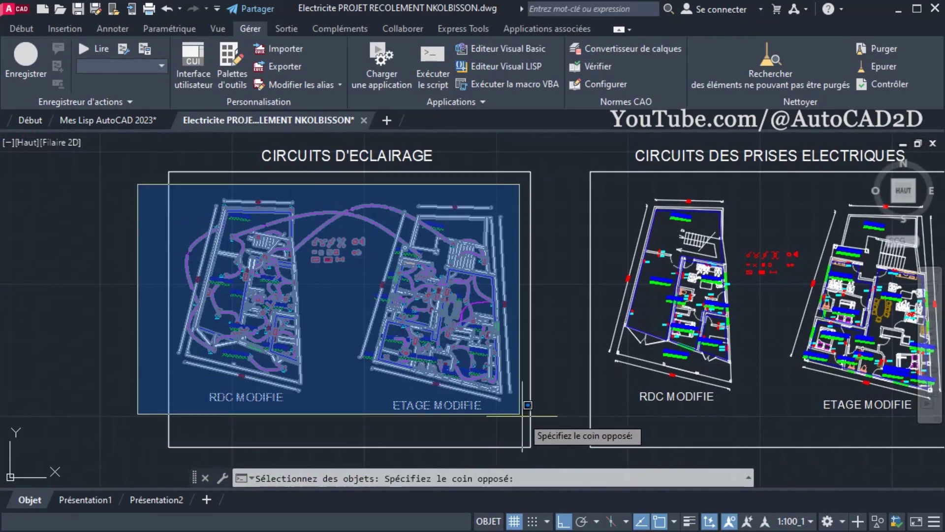
{"action": "left_click", "coordinate": [527, 404]}
{"action": "right_click", "coordinate": [343, 305]}
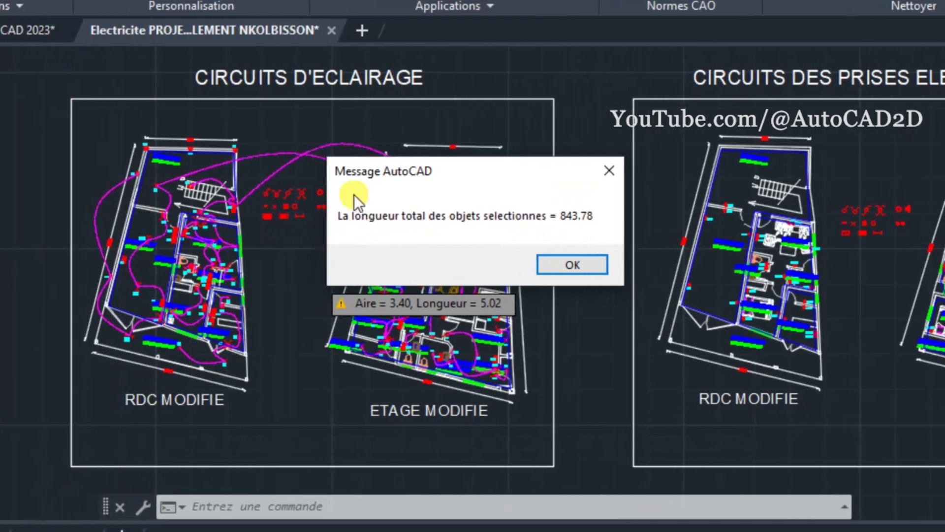
{"action": "left_click", "coordinate": [566, 268]}
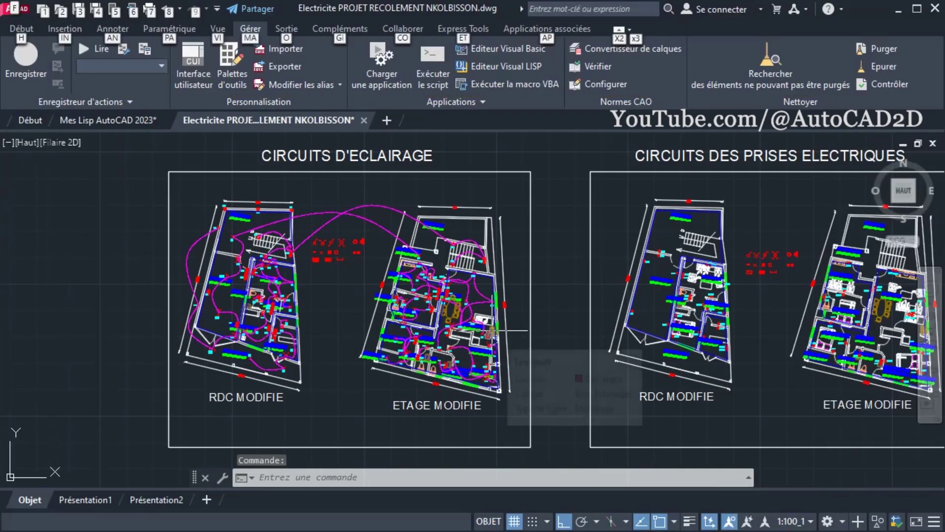
Step: Zoom to frame the CIRCUITS D'ECLAIRAGE and CIRCUITS DES PRISES ELECTRIQUES panels side by side
{"action": "scroll", "coordinate": [493, 334], "scroll_direction": "down", "scroll_amount": 2}
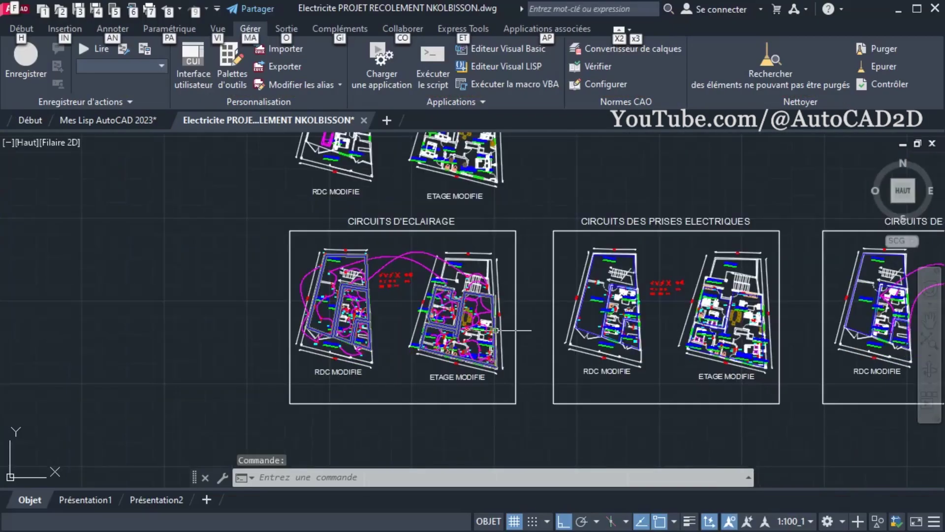
{"action": "scroll", "coordinate": [457, 339], "scroll_direction": "down", "scroll_amount": 2}
{"action": "scroll", "coordinate": [451, 341], "scroll_direction": "up", "scroll_amount": 2}
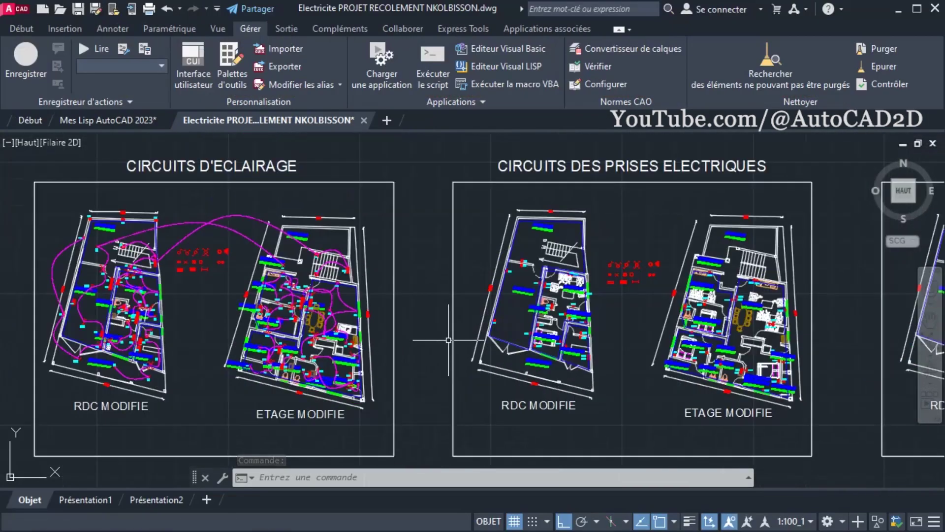